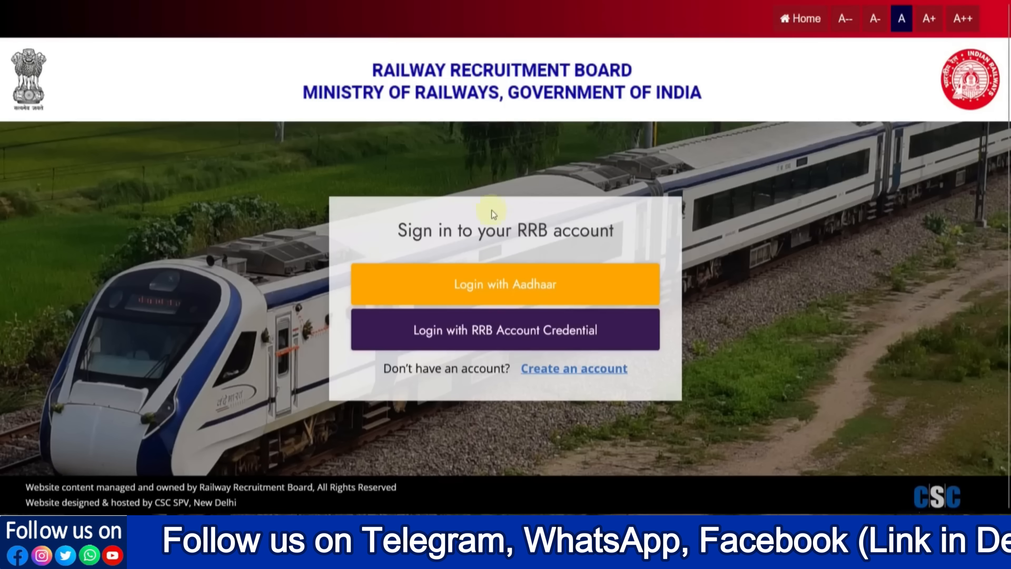
- Sign in with the account credentials, pass the reCAPTCHA and verify with the phone OTP
{"action": "left_click", "coordinate": [514, 328]}
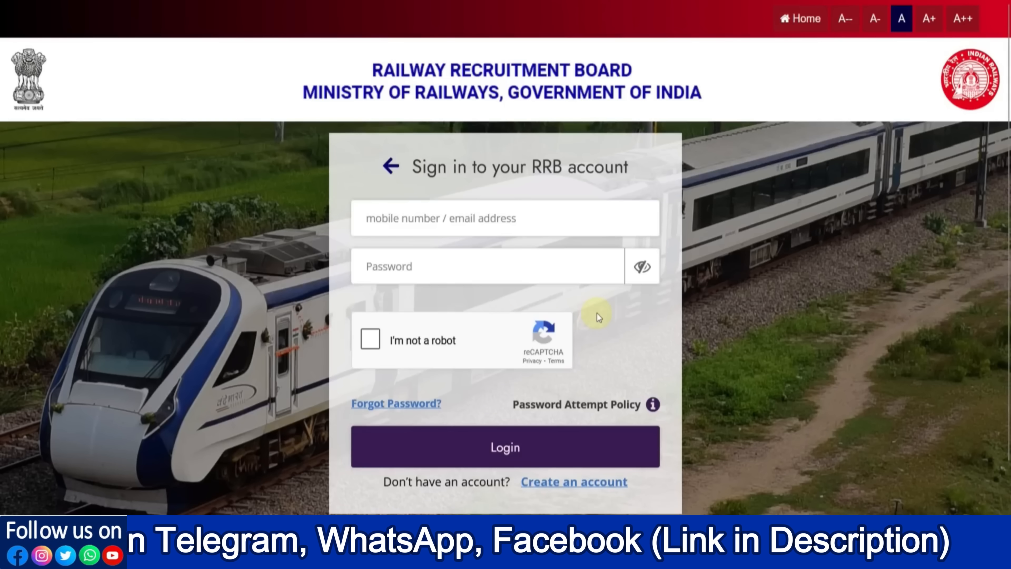
{"action": "scroll", "coordinate": [597, 313], "scroll_direction": "down", "scroll_amount": 1}
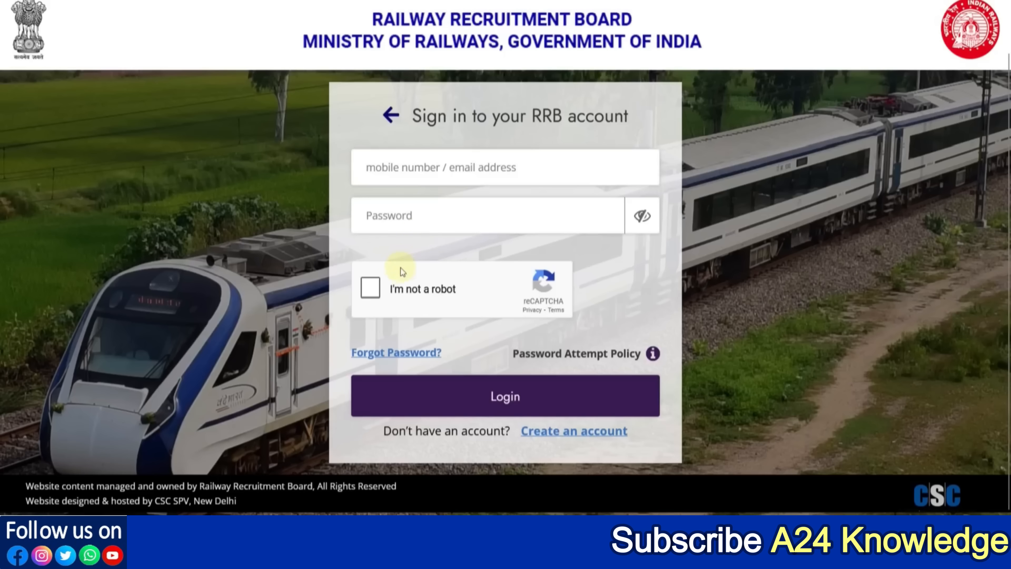
{"action": "left_click", "coordinate": [375, 290]}
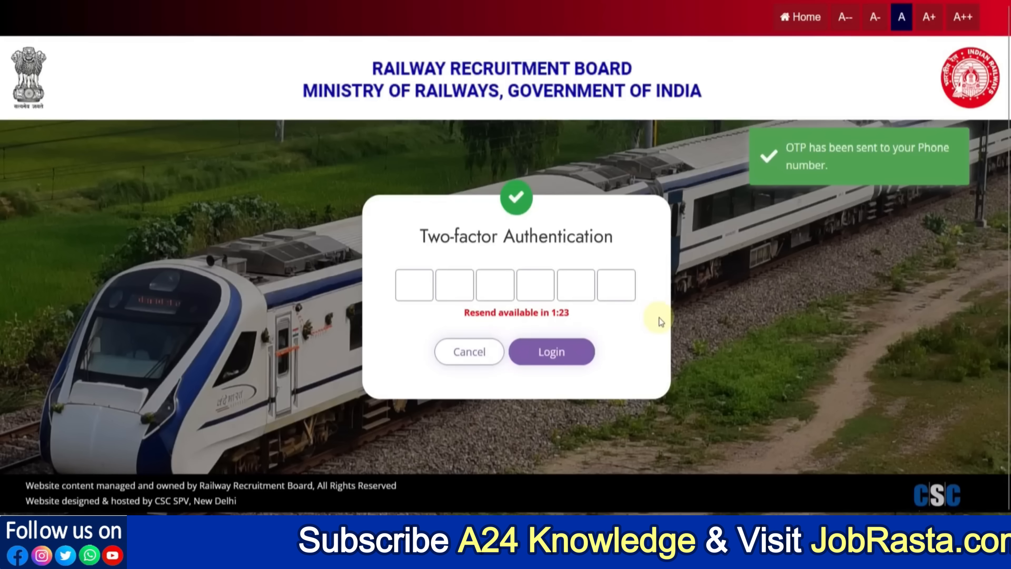
{"action": "left_click", "coordinate": [424, 286]}
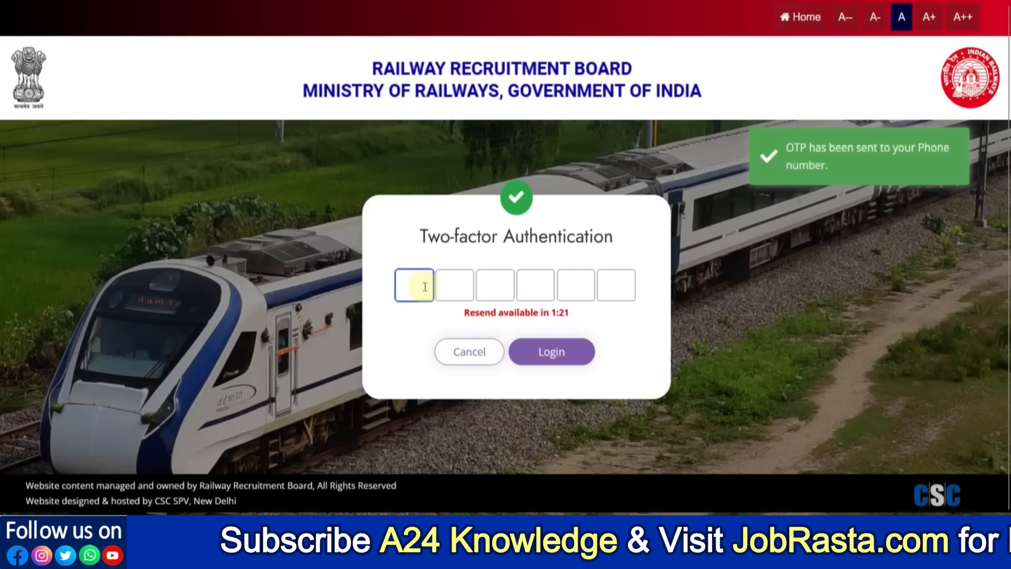
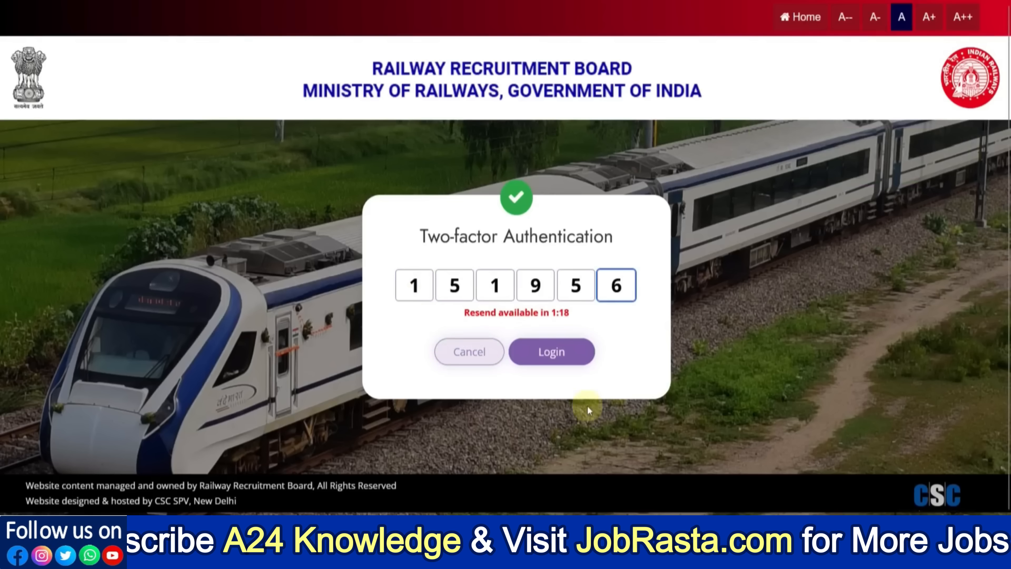
{"action": "left_click", "coordinate": [580, 355]}
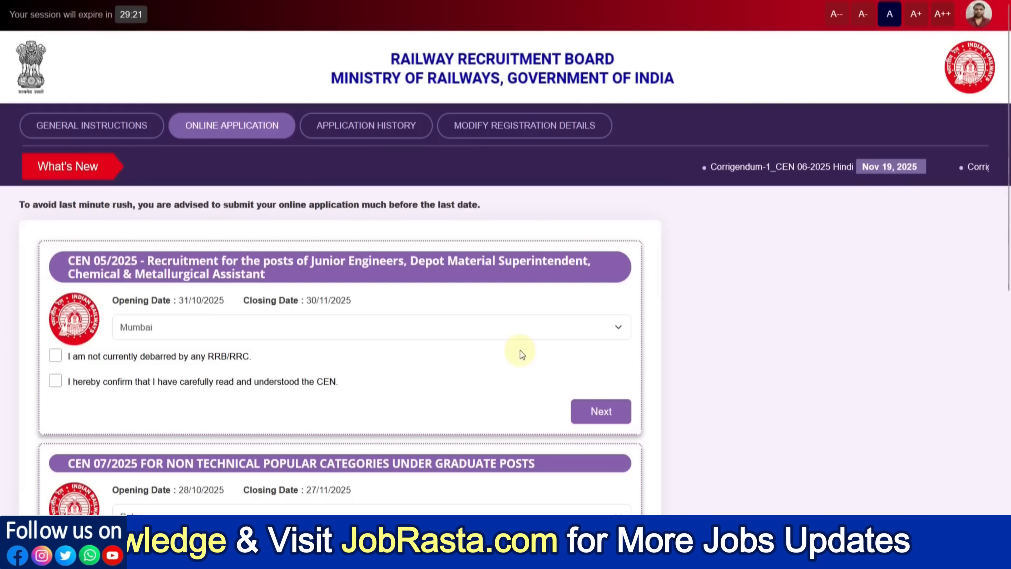
- Keep RRB Patna for CEN 07/2025, accept the declaration and proceed to the application
{"action": "scroll", "coordinate": [519, 351], "scroll_direction": "down", "scroll_amount": 3}
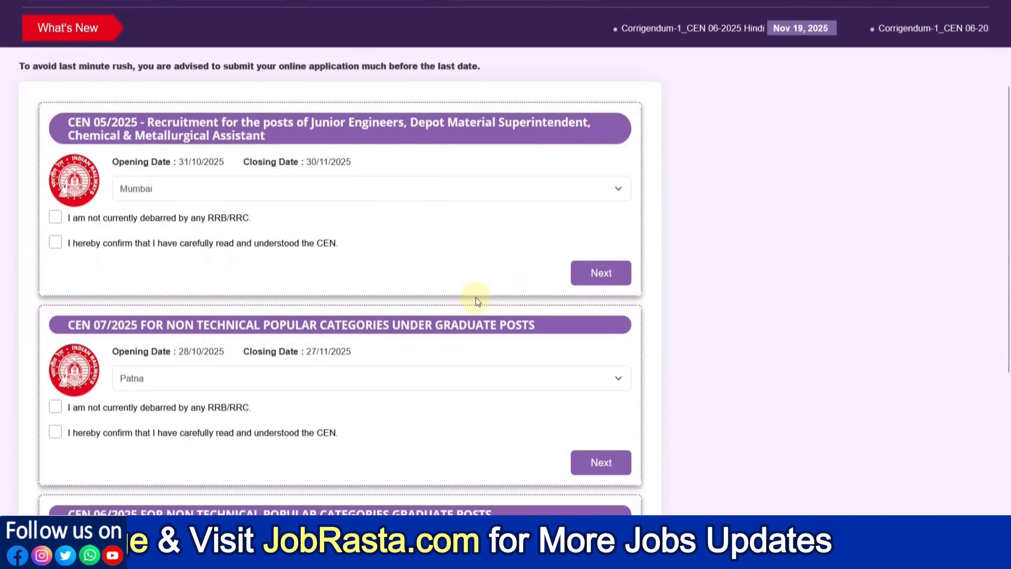
{"action": "scroll", "coordinate": [476, 297], "scroll_direction": "down", "scroll_amount": 2}
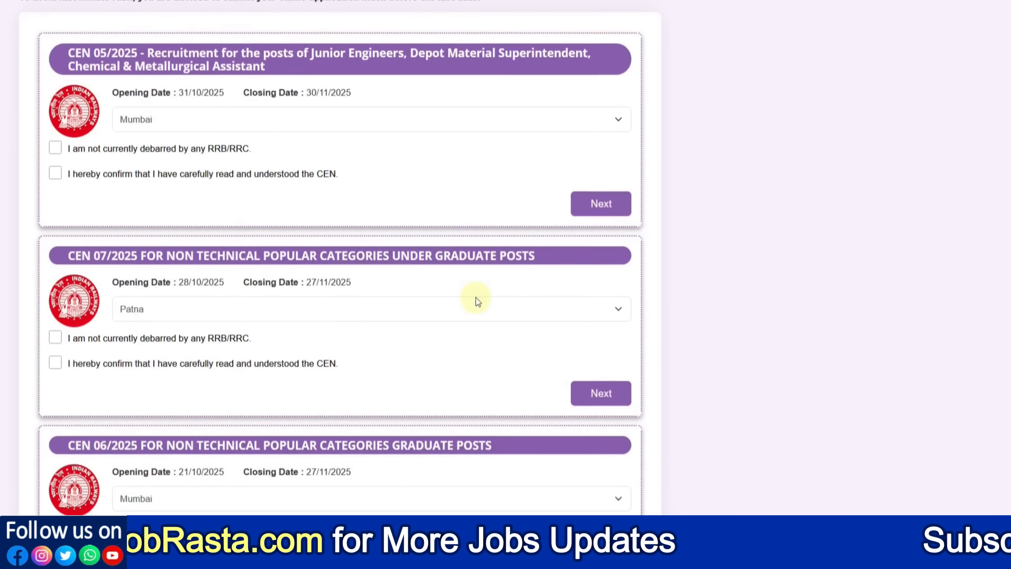
{"action": "scroll", "coordinate": [476, 297], "scroll_direction": "down", "scroll_amount": 3}
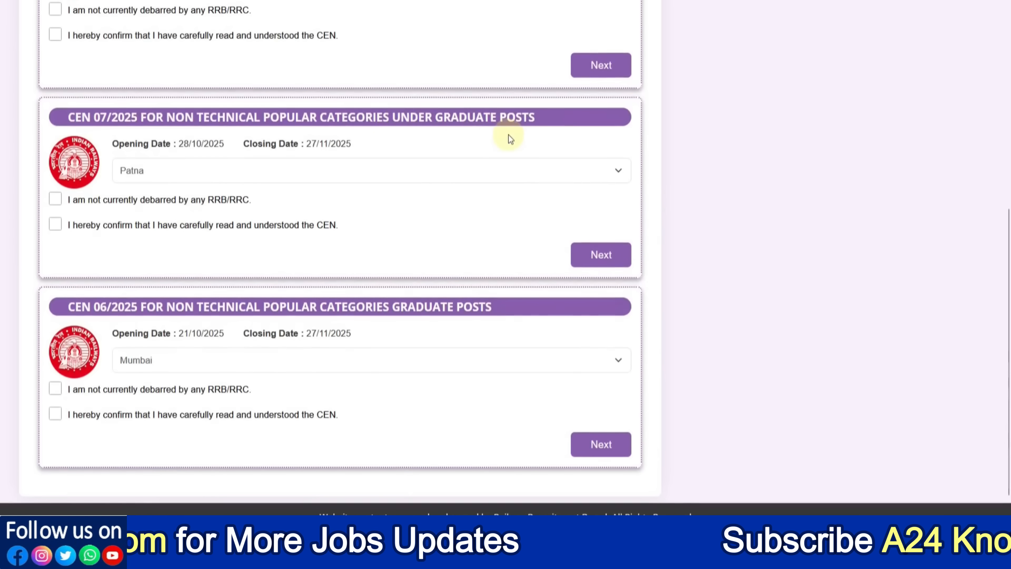
{"action": "left_click", "coordinate": [257, 173]}
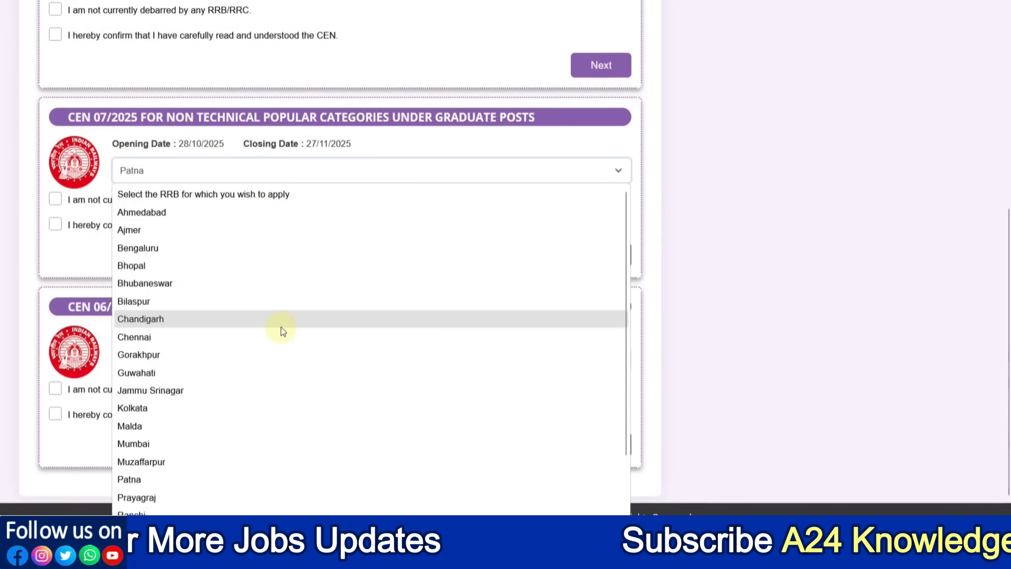
{"action": "left_click", "coordinate": [72, 257]}
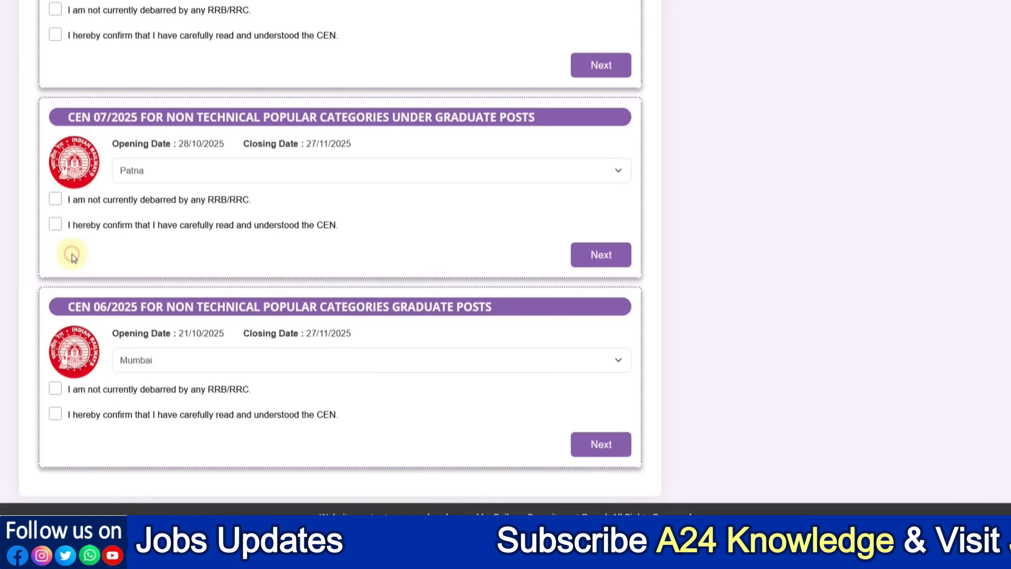
{"action": "left_click", "coordinate": [56, 226]}
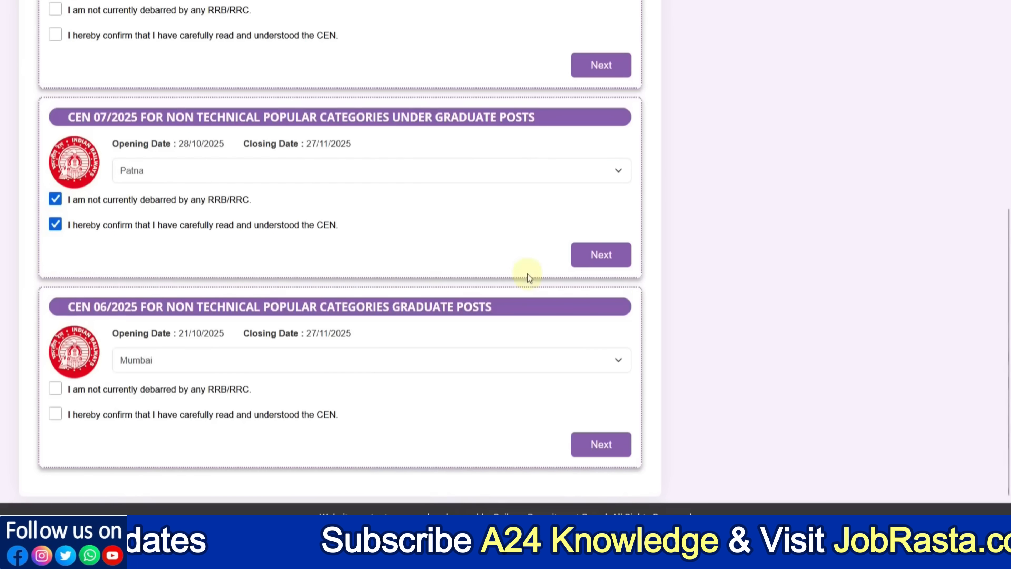
{"action": "left_click", "coordinate": [595, 266]}
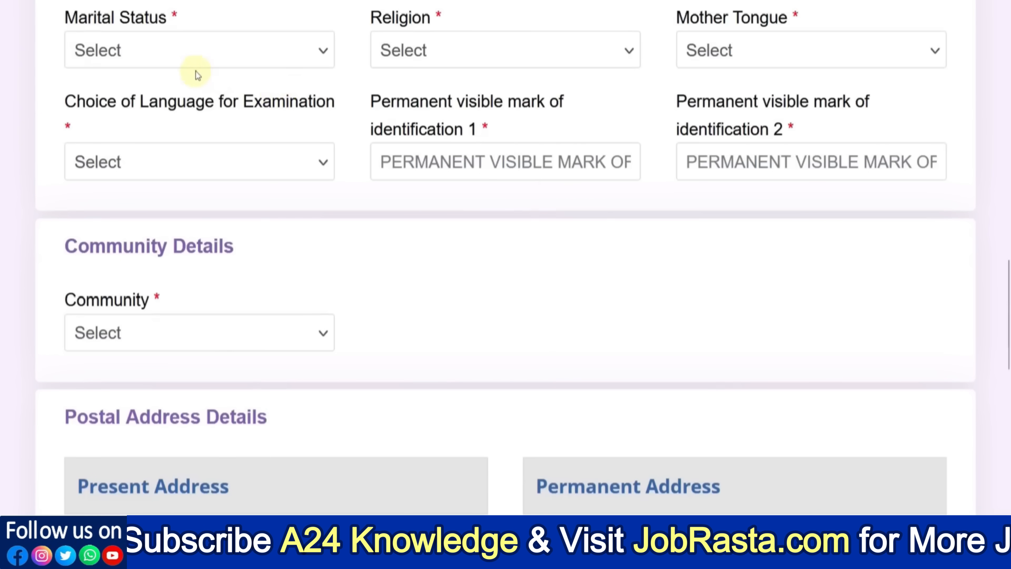
- Set marital status Unmarried, religion Hindu, and mother tongue and exam language Hindi
{"action": "left_click", "coordinate": [193, 59]}
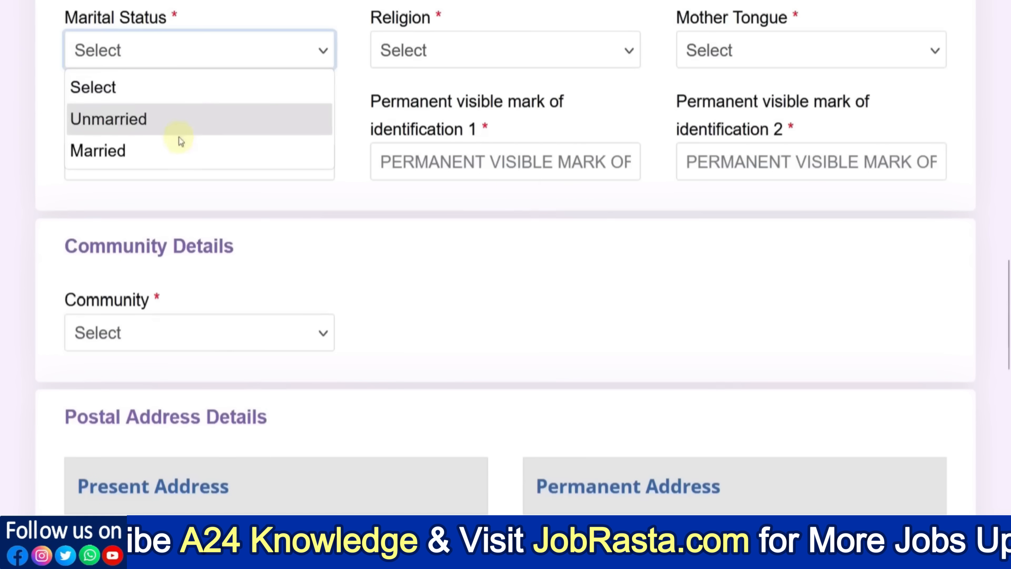
{"action": "left_click", "coordinate": [176, 127]}
{"action": "left_click", "coordinate": [400, 57]}
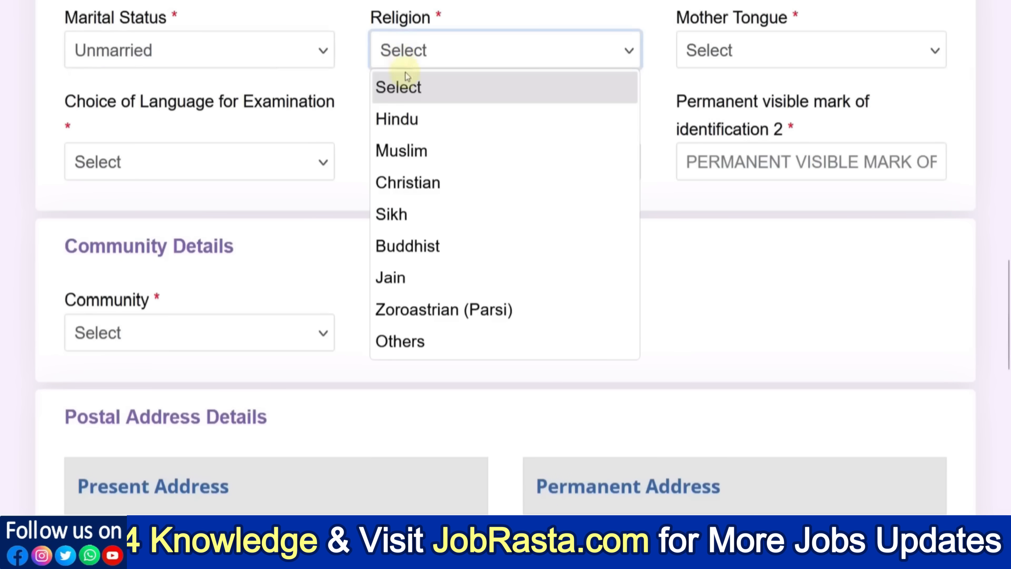
{"action": "left_click", "coordinate": [413, 119]}
{"action": "left_click", "coordinate": [747, 62]}
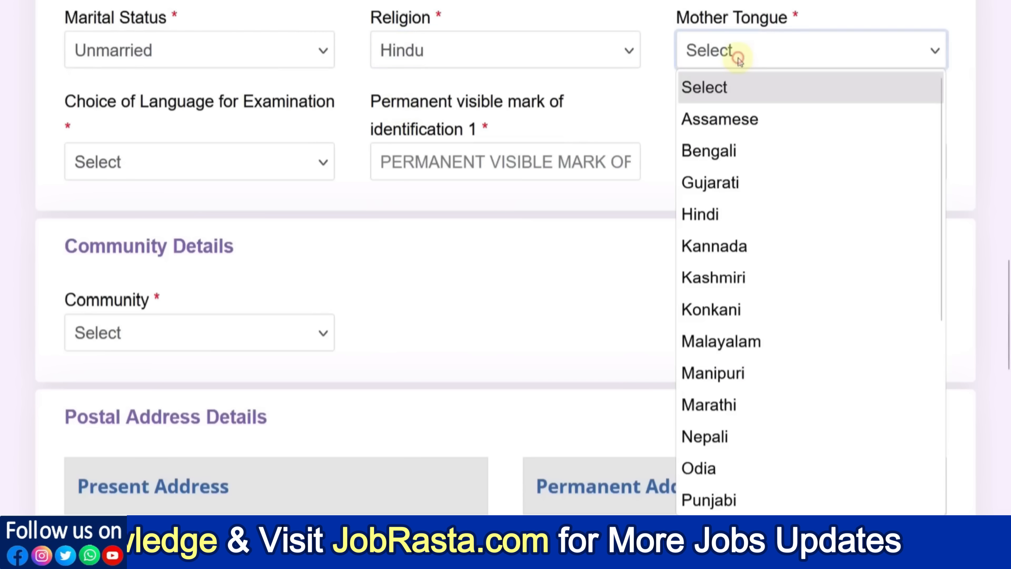
{"action": "left_click", "coordinate": [715, 218]}
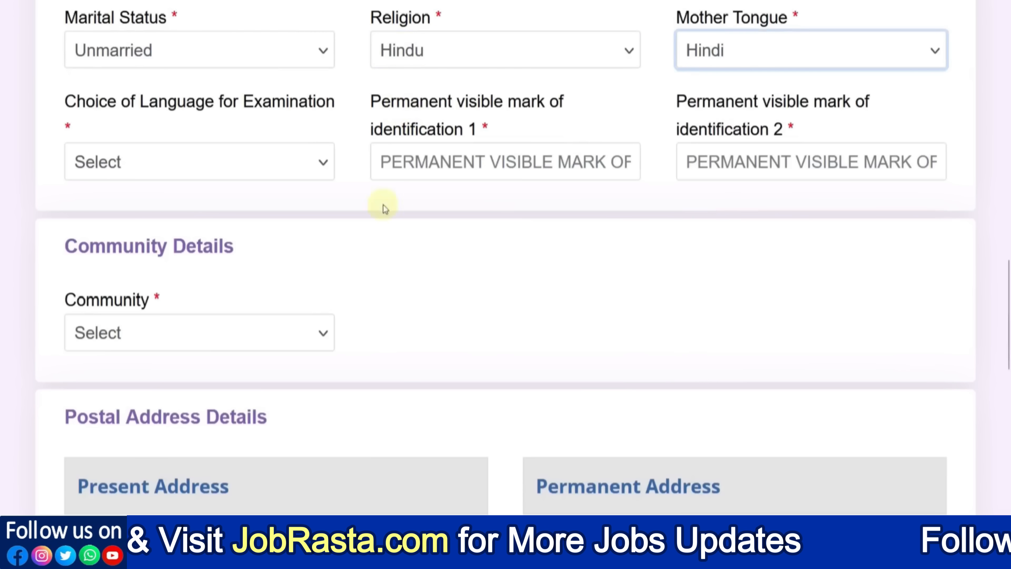
{"action": "left_click", "coordinate": [261, 170]}
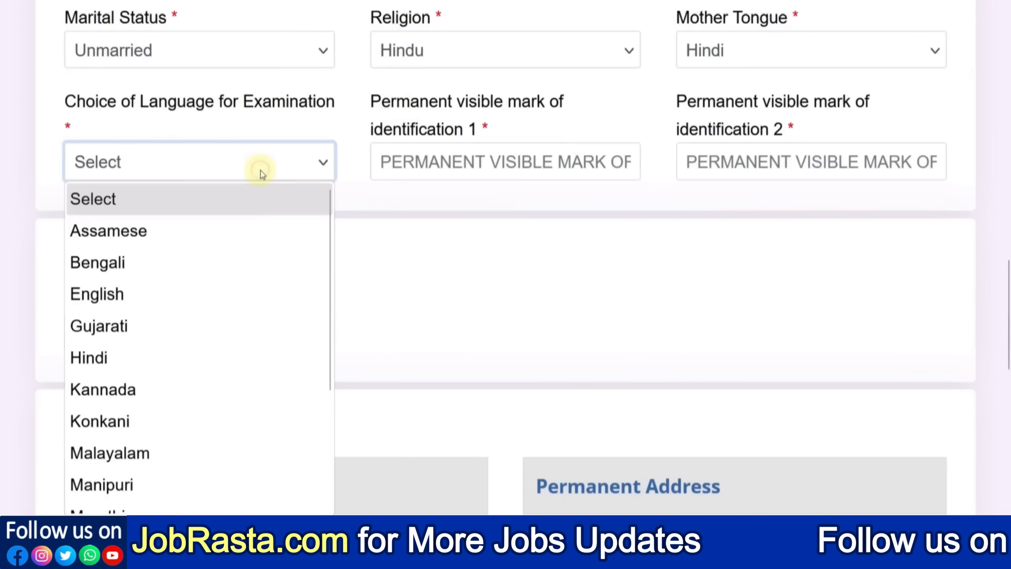
{"action": "left_click", "coordinate": [206, 355]}
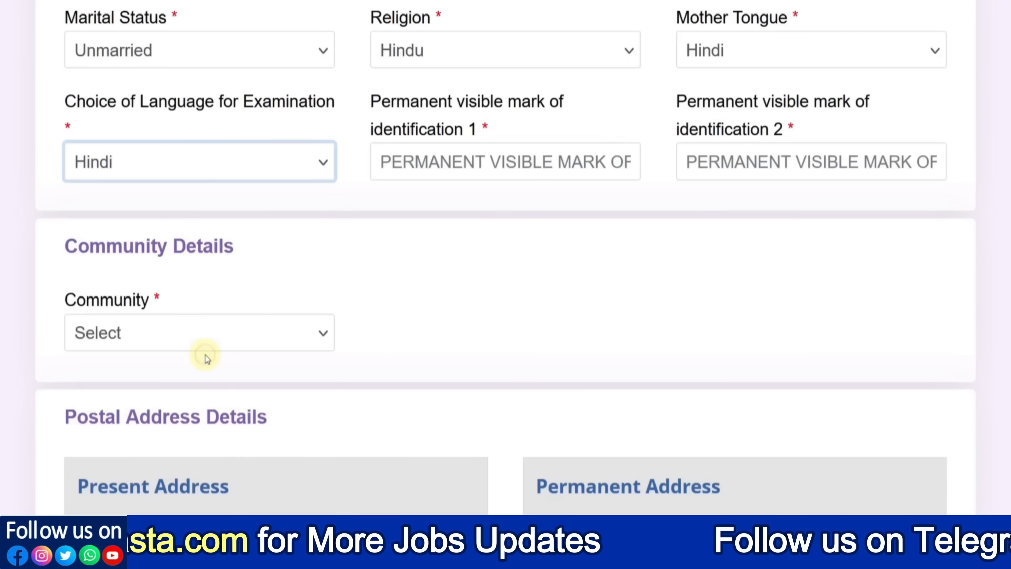
- Set the community to EWS (Economically Weaker Section) instead of UR
{"action": "left_click", "coordinate": [437, 167]}
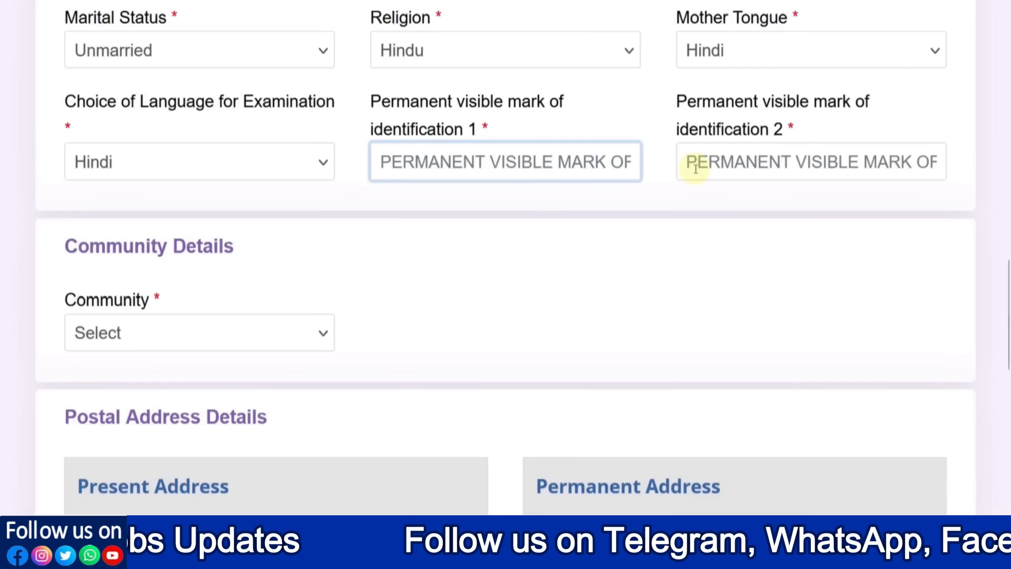
{"action": "scroll", "coordinate": [1006, 284], "scroll_direction": "down", "scroll_amount": 1}
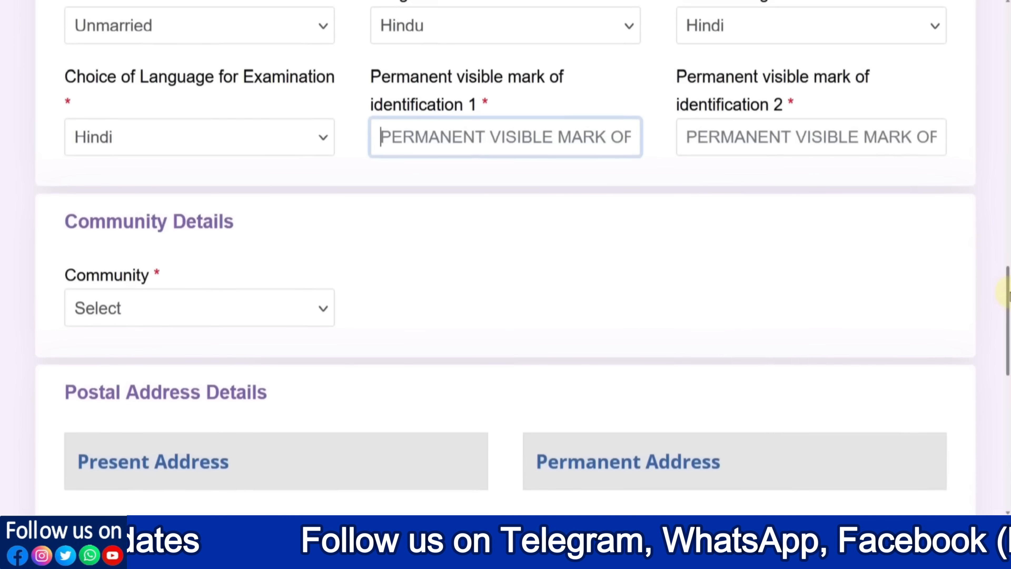
{"action": "left_click", "coordinate": [300, 310]}
{"action": "left_click", "coordinate": [153, 144]}
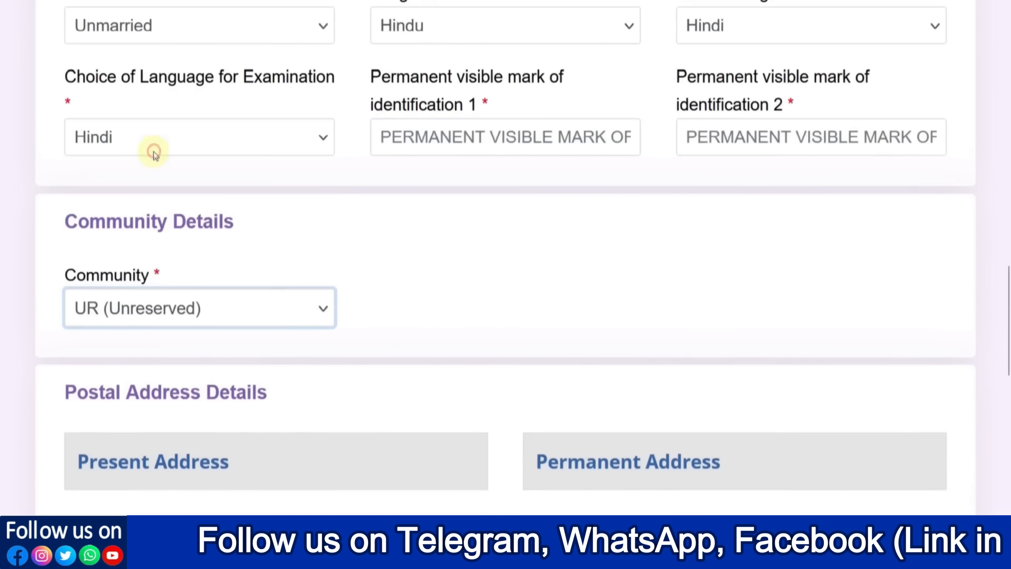
{"action": "left_click", "coordinate": [326, 300]}
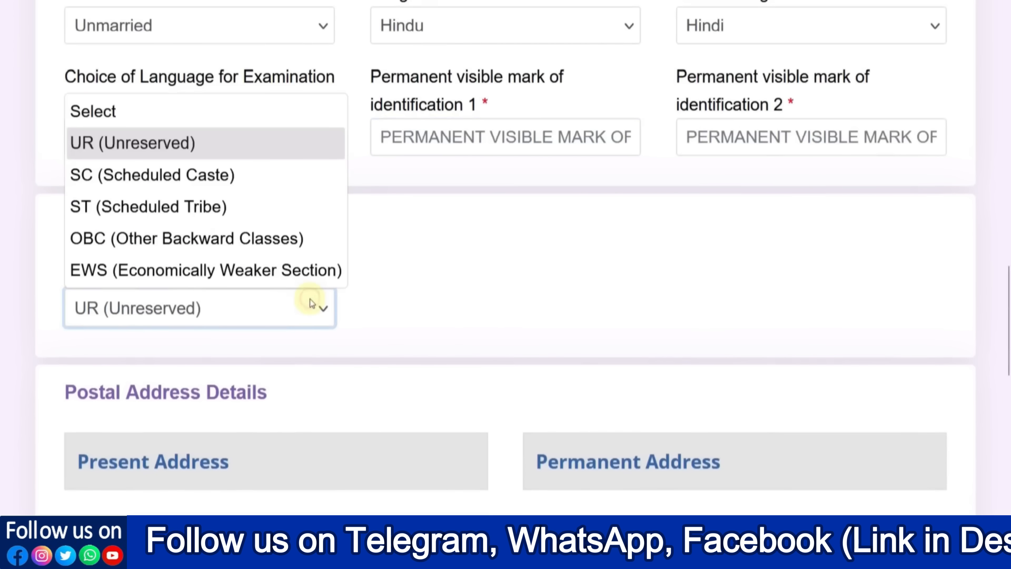
{"action": "left_click", "coordinate": [199, 269]}
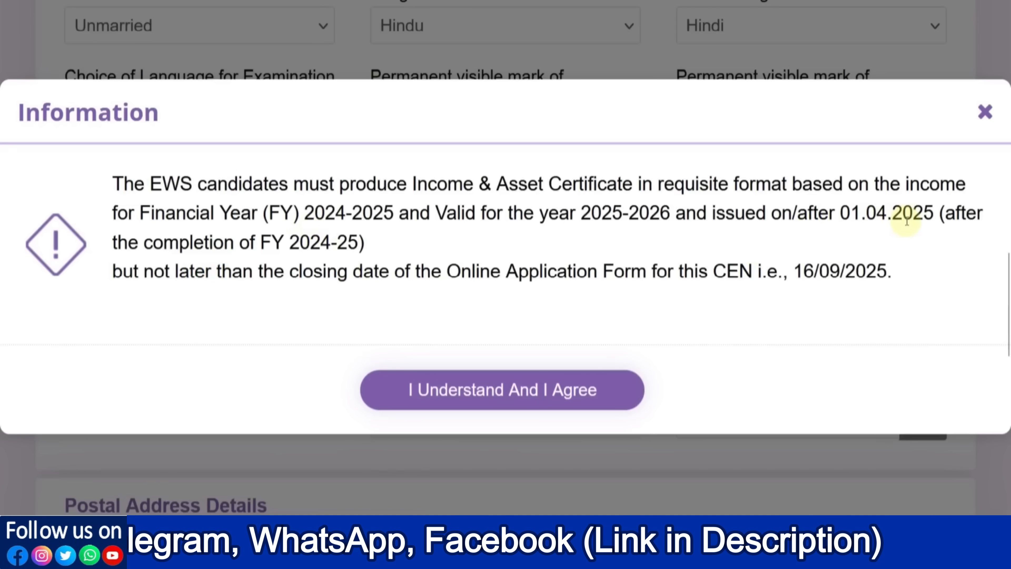
- Acknowledge the EWS certificate notice and look over the community certificate fields
{"action": "left_click", "coordinate": [535, 384]}
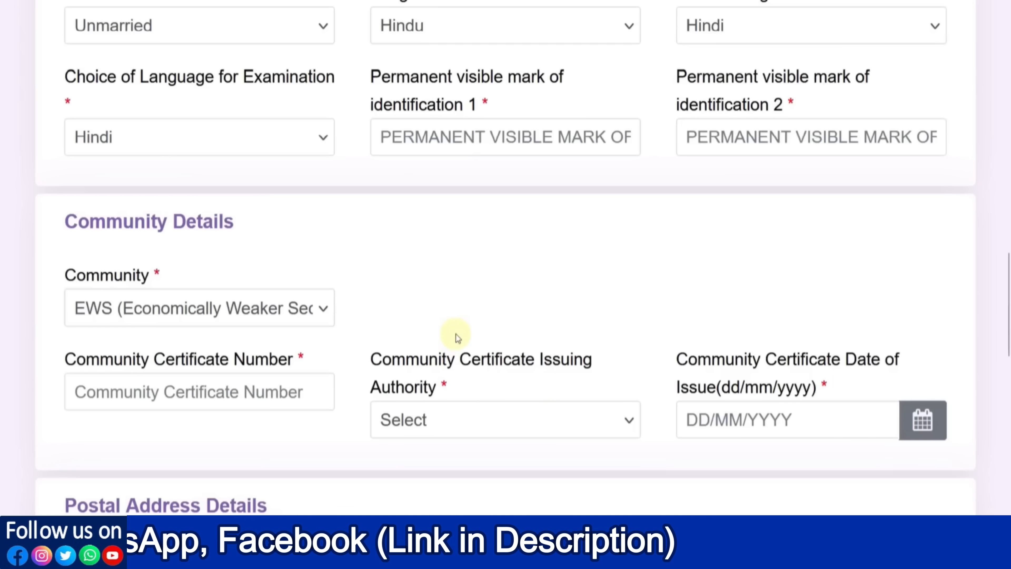
{"action": "left_click", "coordinate": [218, 395]}
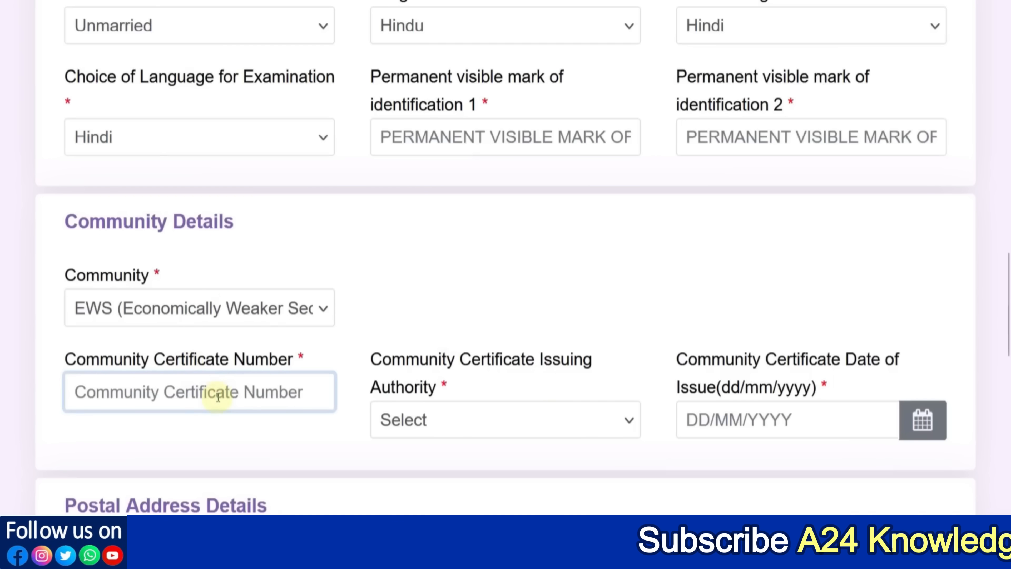
{"action": "left_click", "coordinate": [450, 420]}
{"action": "scroll", "coordinate": [471, 318], "scroll_direction": "down", "scroll_amount": 3}
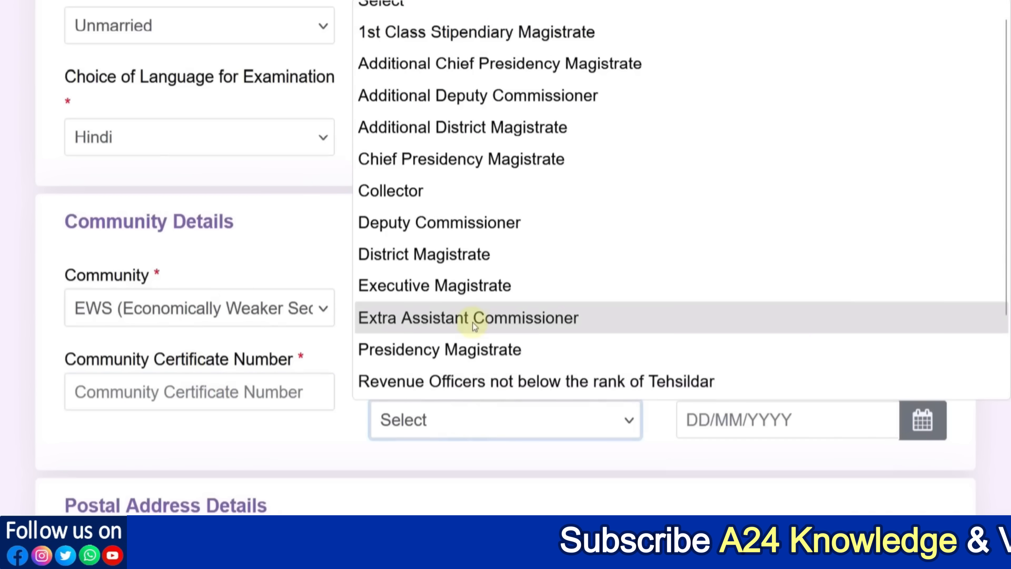
{"action": "left_click", "coordinate": [363, 416]}
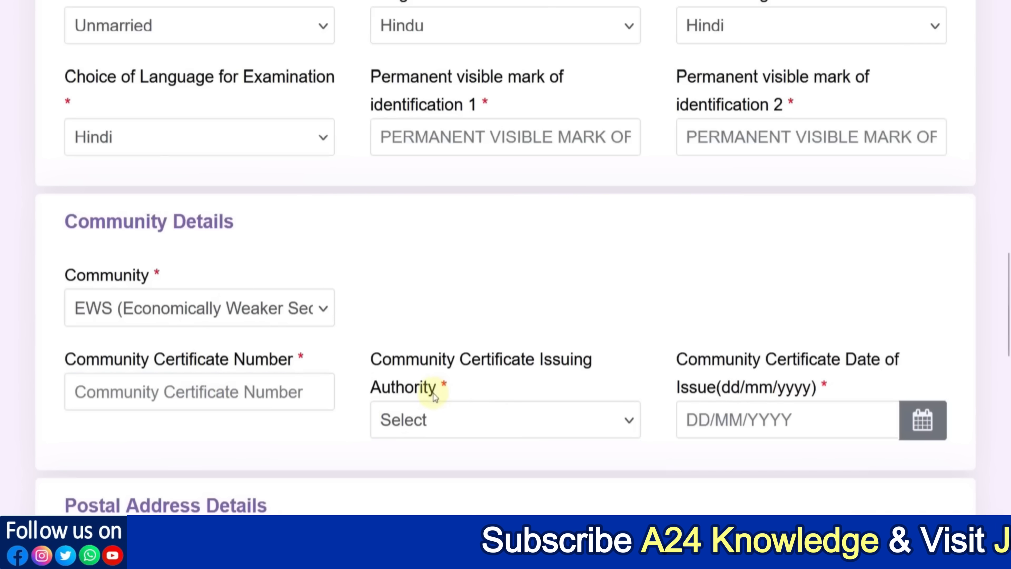
{"action": "left_click", "coordinate": [722, 418]}
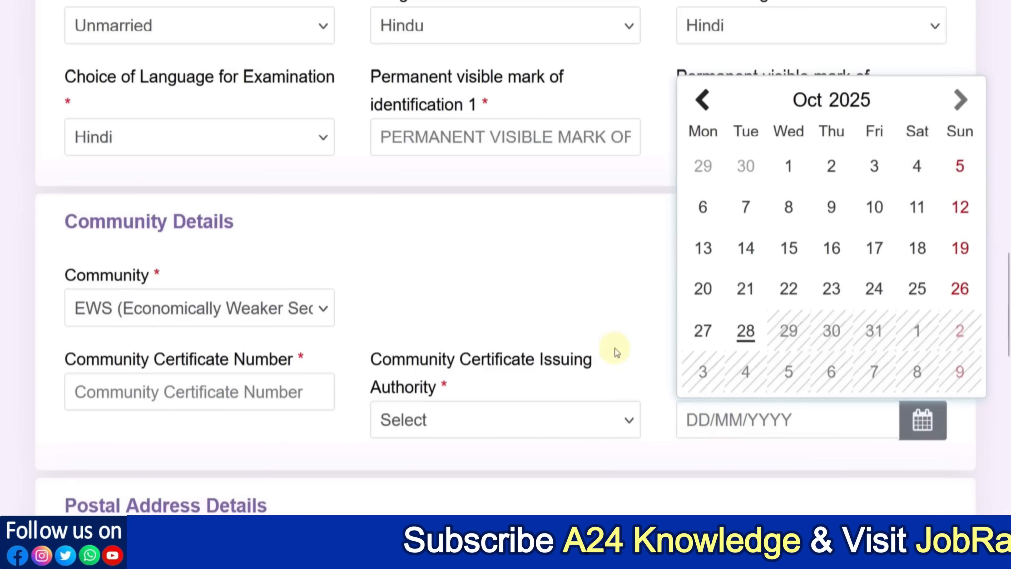
{"action": "left_click", "coordinate": [548, 304]}
- Change the community to OBC (Non Creamy layer), accepting the eligibility and certificate notices
{"action": "left_click", "coordinate": [247, 307]}
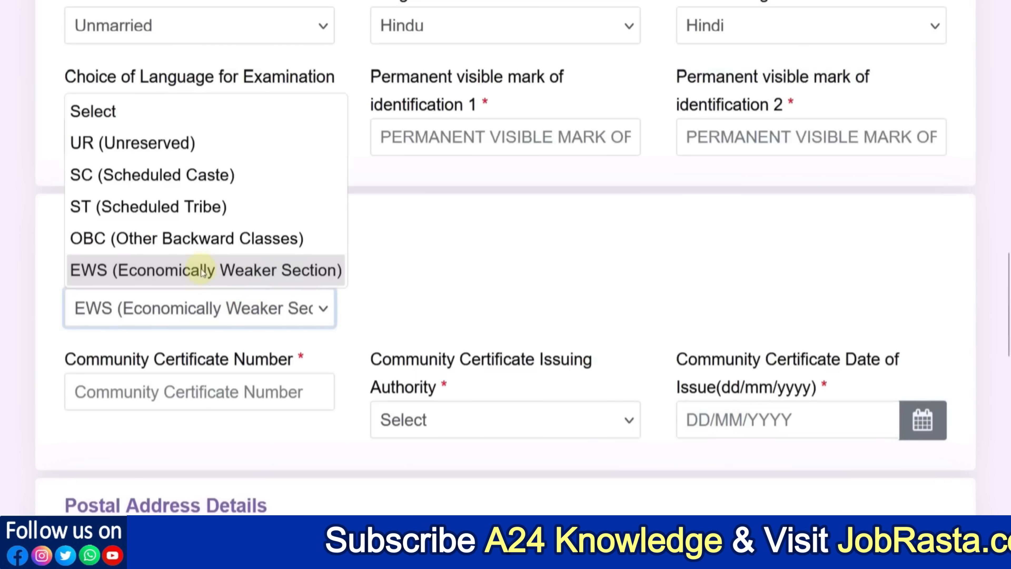
{"action": "left_click", "coordinate": [178, 247]}
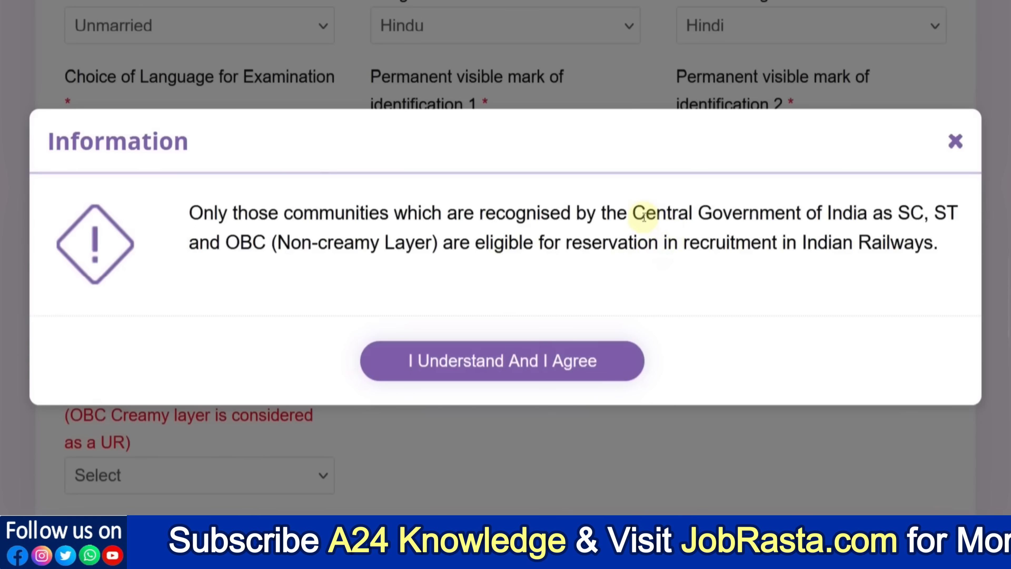
{"action": "left_click_drag", "start_coordinate": [645, 213], "coordinate": [760, 212]}
{"action": "left_click", "coordinate": [510, 362]}
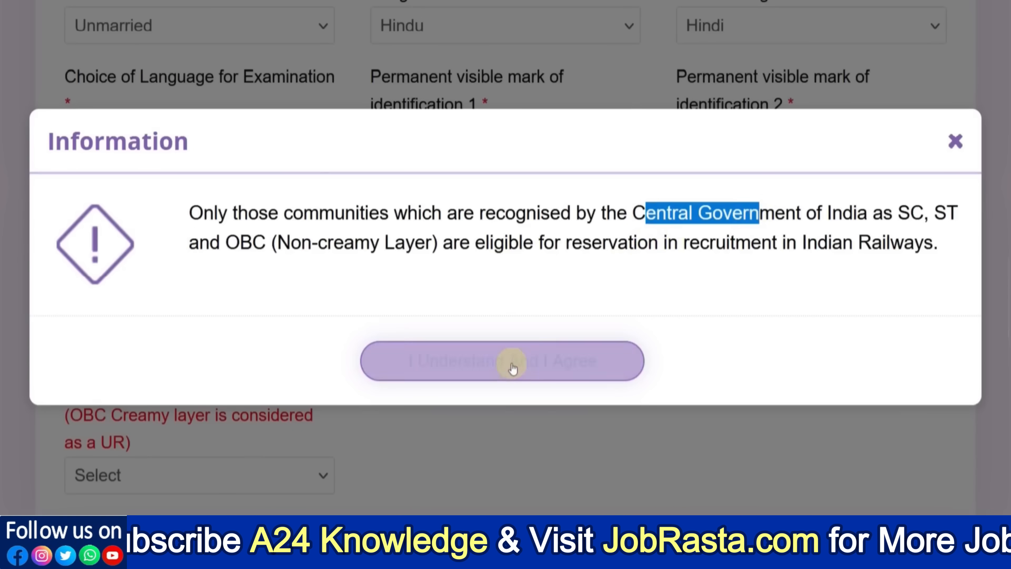
{"action": "scroll", "coordinate": [338, 320], "scroll_direction": "down", "scroll_amount": 3}
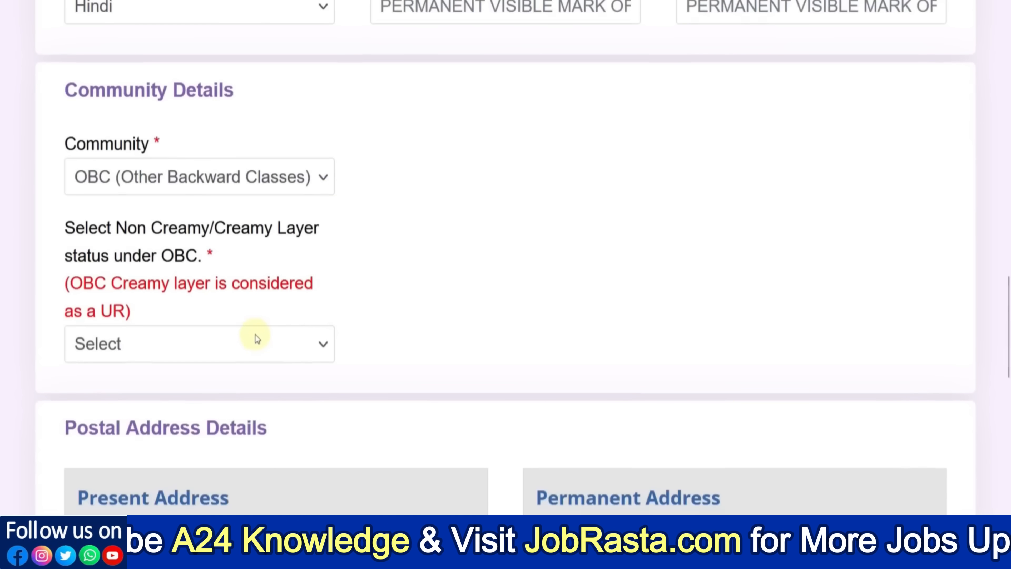
{"action": "left_click", "coordinate": [248, 342]}
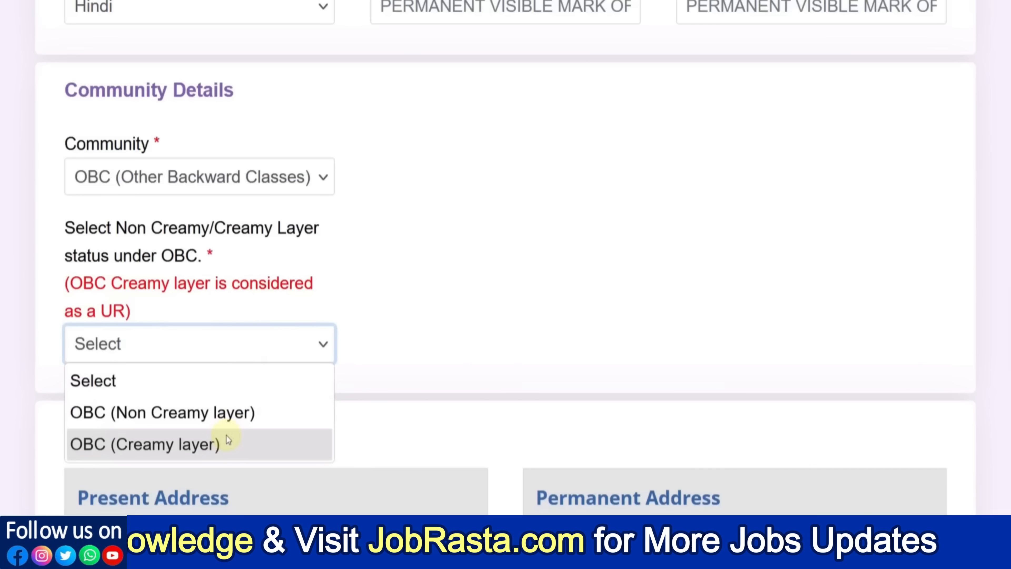
{"action": "left_click", "coordinate": [191, 410]}
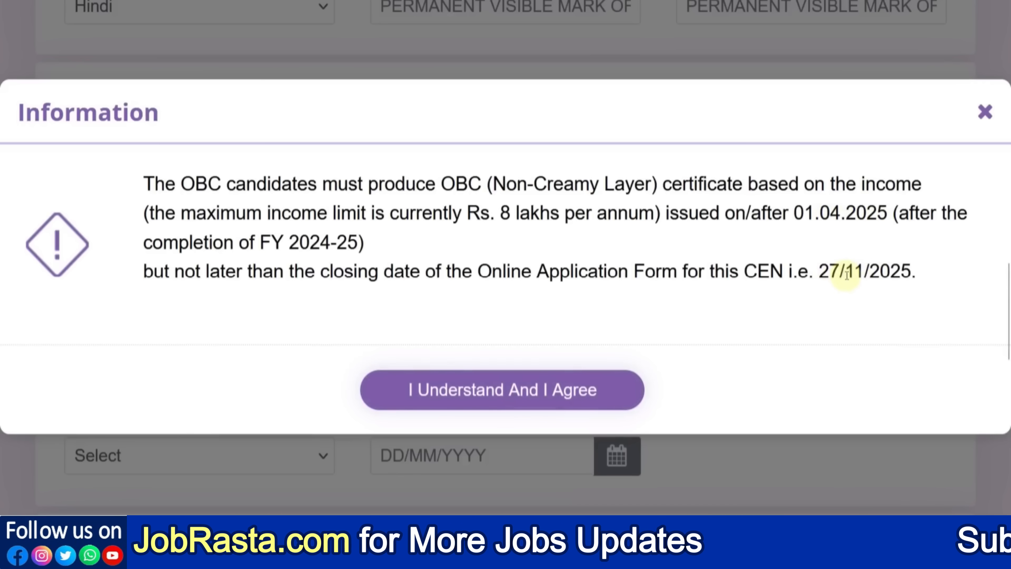
{"action": "left_click", "coordinate": [536, 391]}
- Set the certificate issuing authority to Tehsildar and the issuing state to RAJASTHAN
{"action": "left_click", "coordinate": [454, 261]}
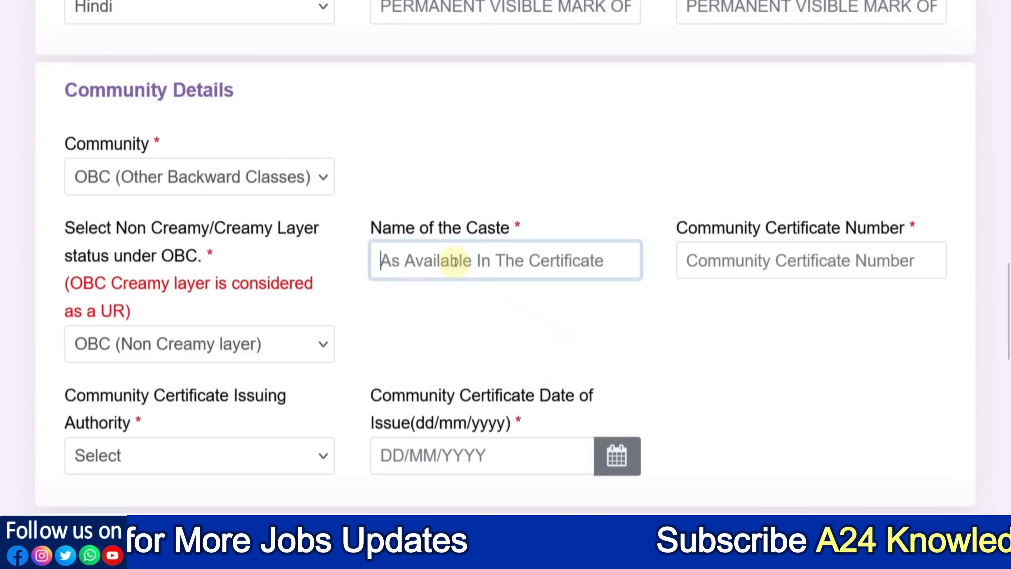
{"action": "left_click", "coordinate": [749, 262]}
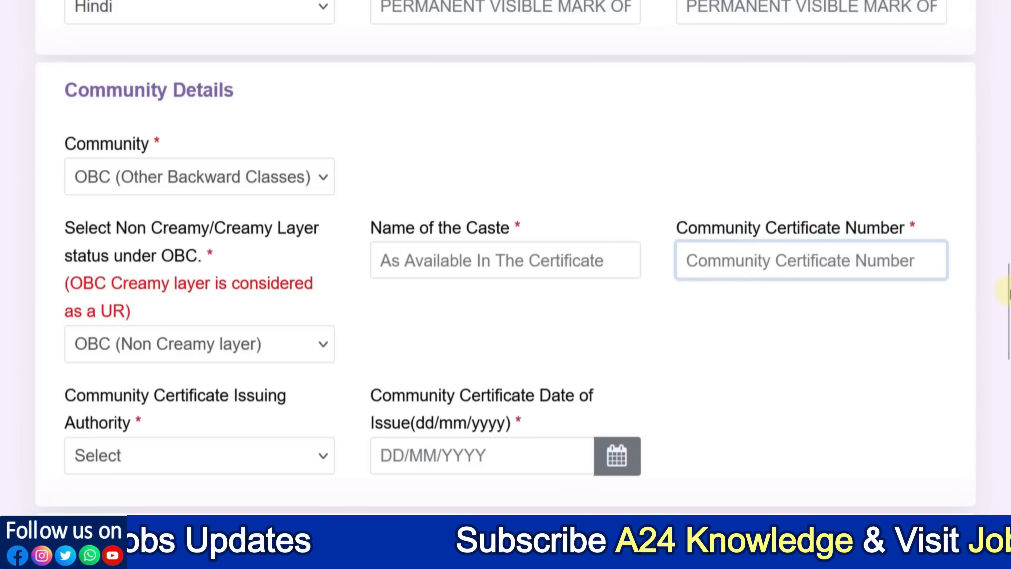
{"action": "scroll", "coordinate": [1003, 293], "scroll_direction": "down", "scroll_amount": 2}
{"action": "left_click", "coordinate": [306, 395]}
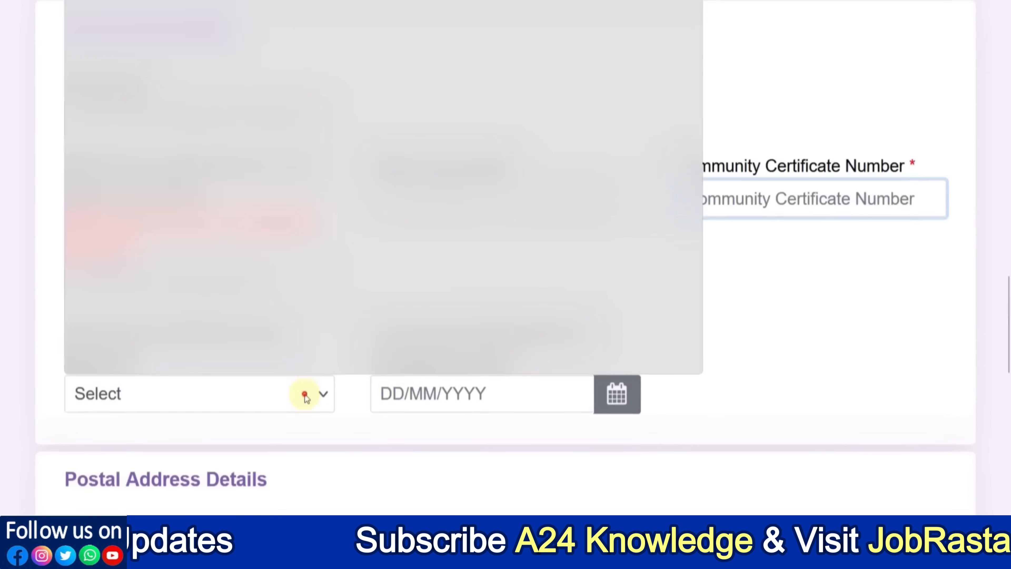
{"action": "scroll", "coordinate": [268, 271], "scroll_direction": "down", "scroll_amount": 3}
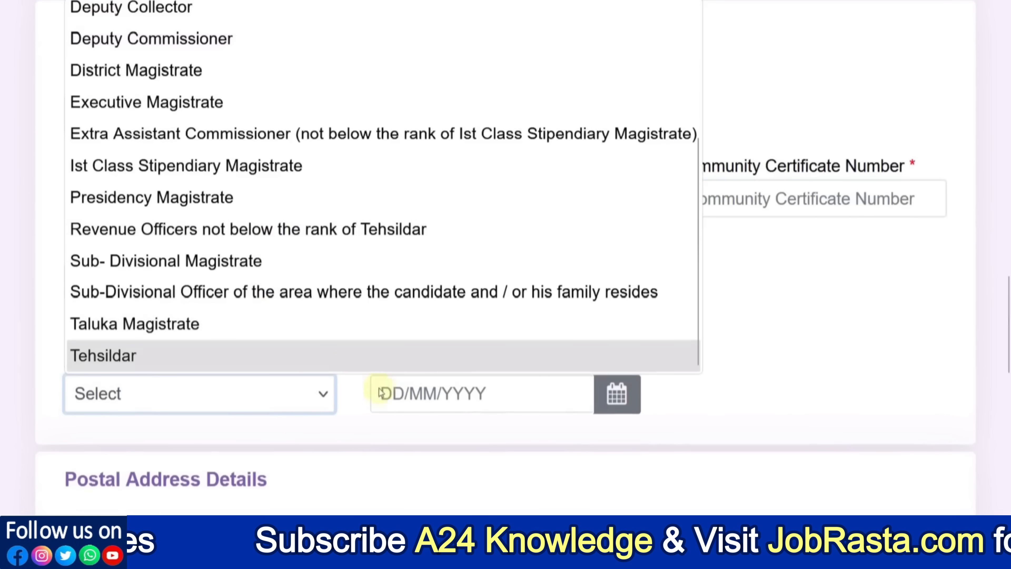
{"action": "left_click", "coordinate": [336, 363]}
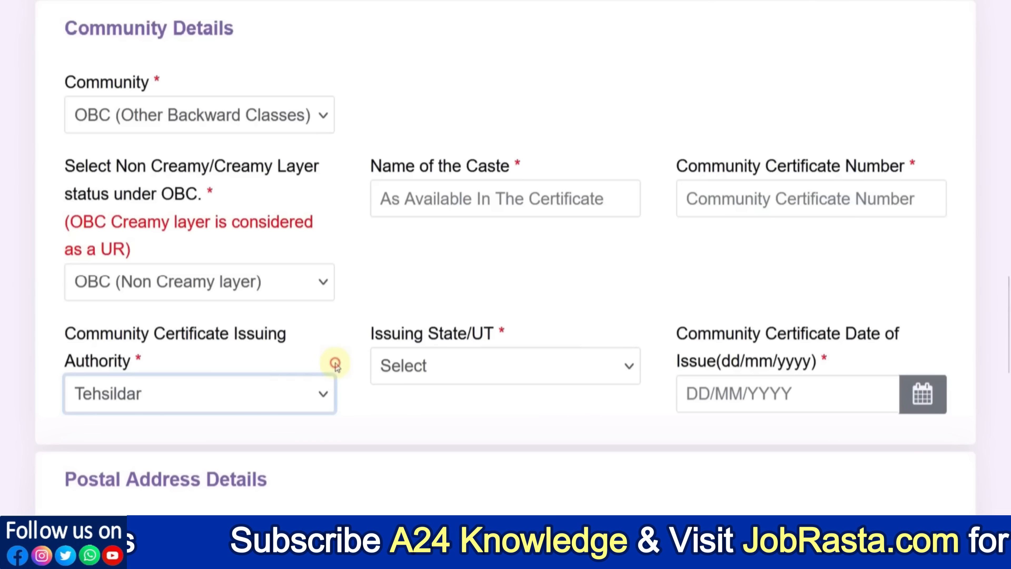
{"action": "left_click", "coordinate": [433, 379]}
{"action": "scroll", "coordinate": [442, 239], "scroll_direction": "down", "scroll_amount": 5}
{"action": "left_click", "coordinate": [456, 107]}
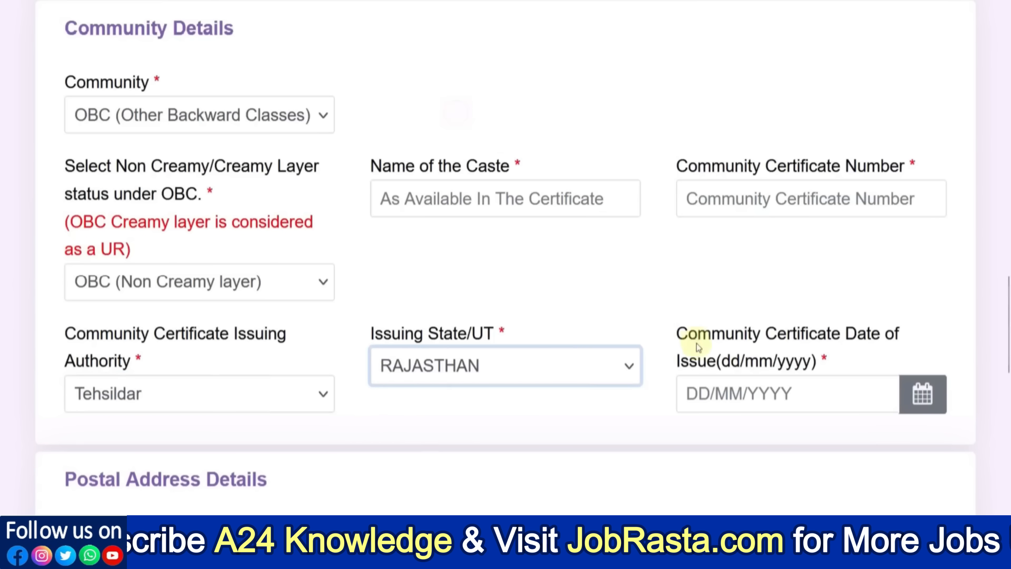
{"action": "left_click", "coordinate": [726, 383]}
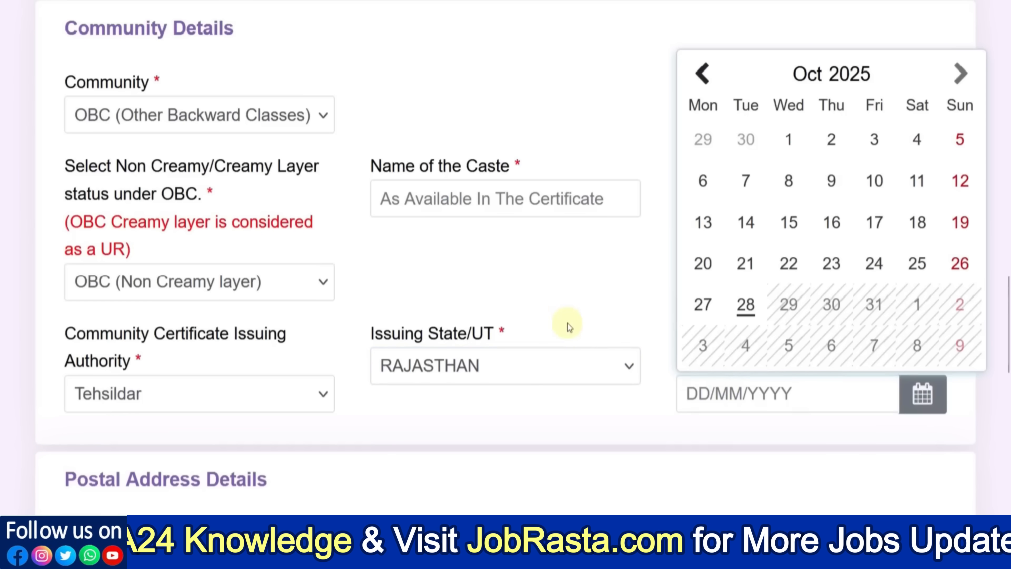
{"action": "left_click", "coordinate": [525, 299]}
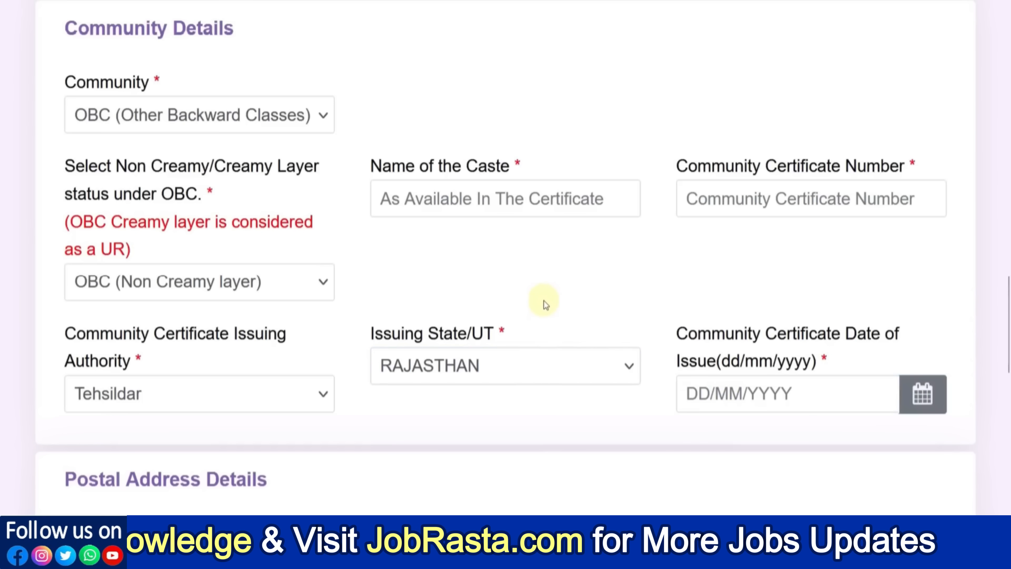
{"action": "left_click", "coordinate": [137, 118]}
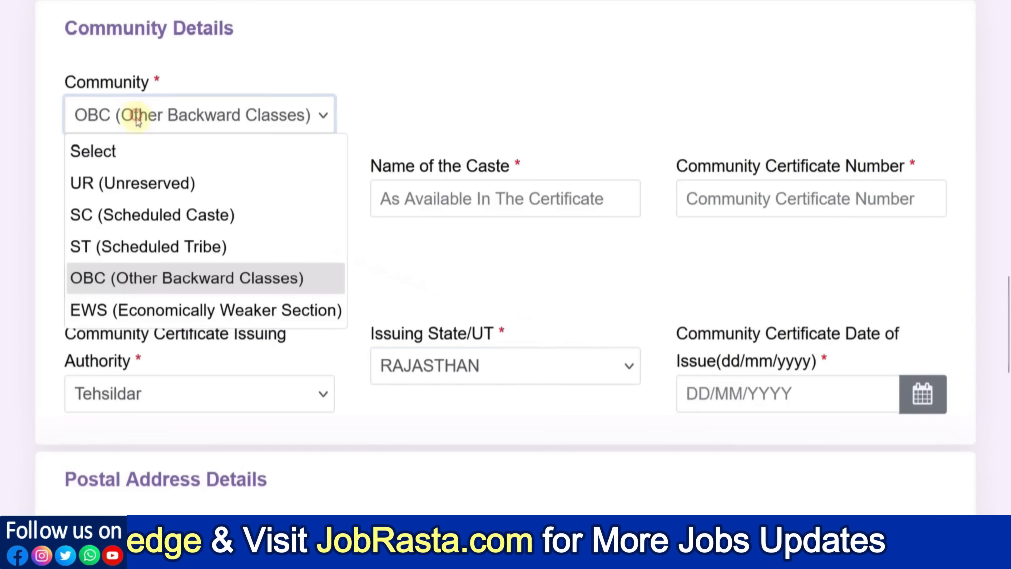
- Switch the community to SC, with certificate issued by Taluka Magistrate in RAJASTHAN
{"action": "left_click", "coordinate": [124, 220]}
{"action": "left_click", "coordinate": [553, 358]}
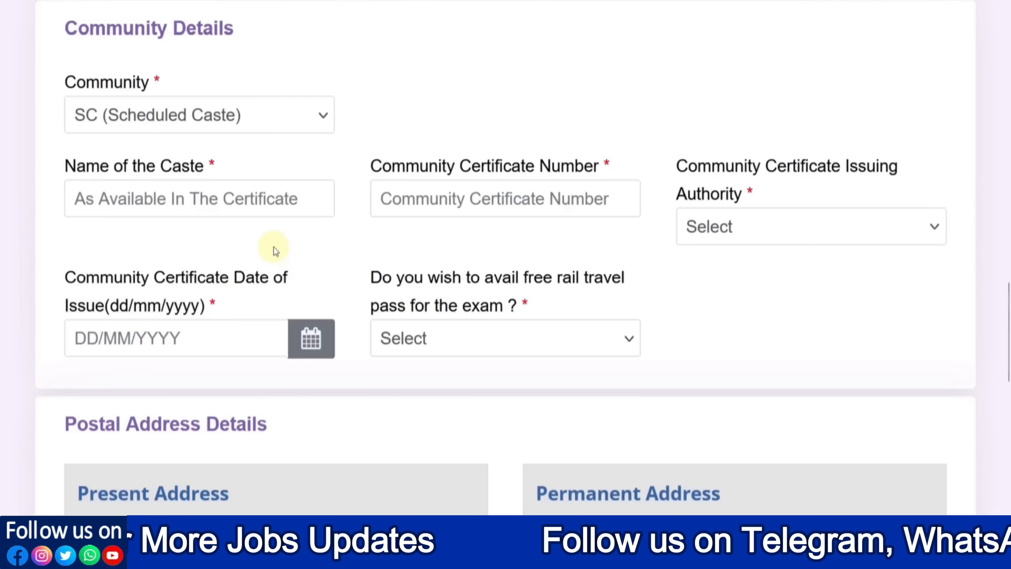
{"action": "left_click", "coordinate": [153, 199]}
{"action": "left_click", "coordinate": [432, 199]}
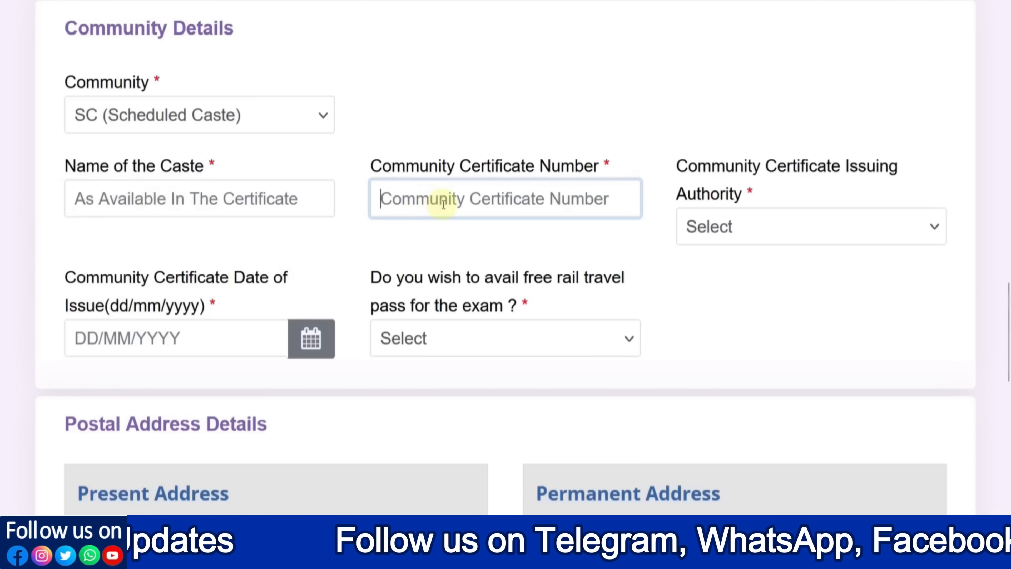
{"action": "left_click", "coordinate": [772, 227]}
{"action": "scroll", "coordinate": [456, 380], "scroll_direction": "down", "scroll_amount": 5}
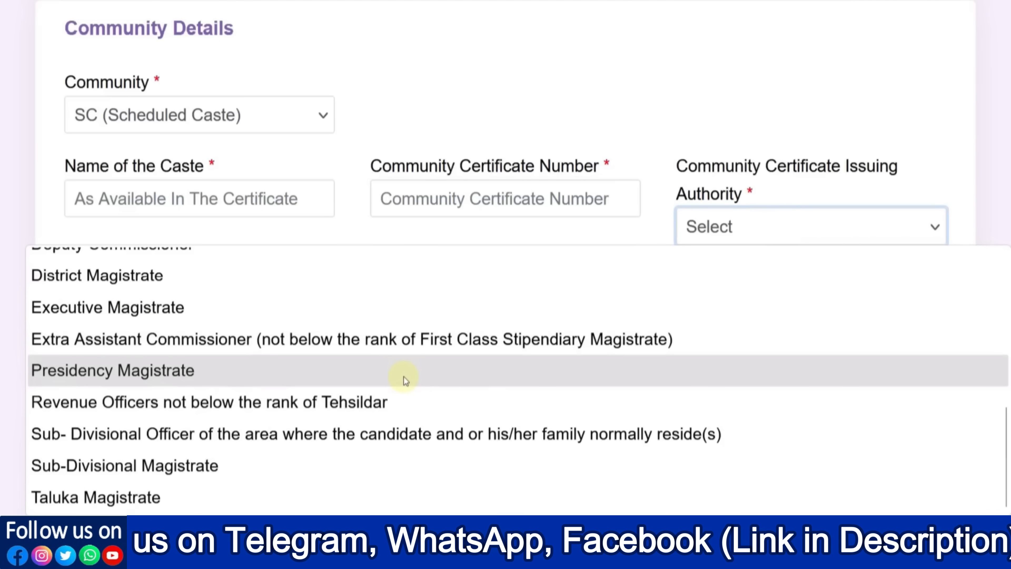
{"action": "left_click", "coordinate": [285, 498]}
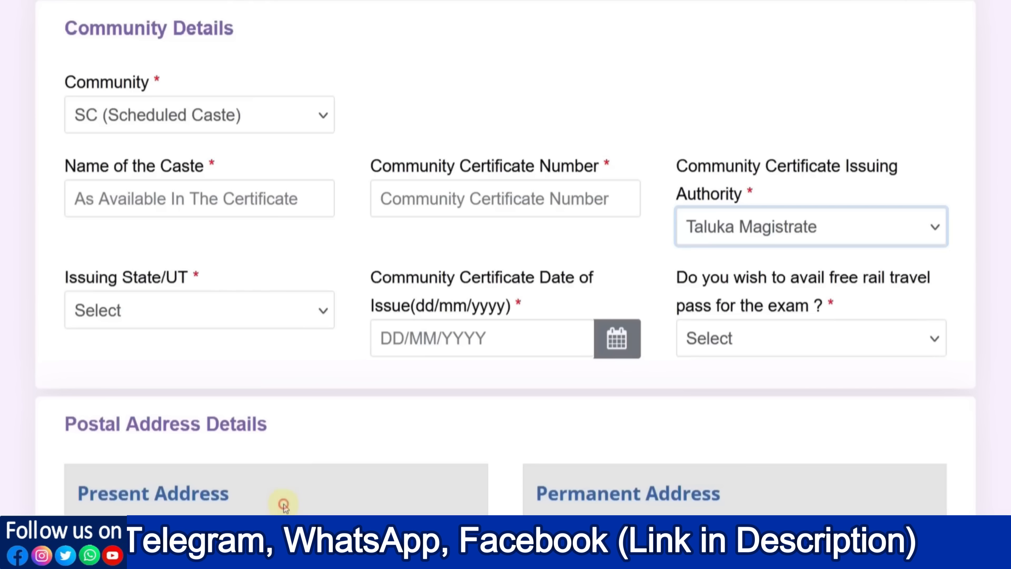
{"action": "left_click", "coordinate": [238, 318]}
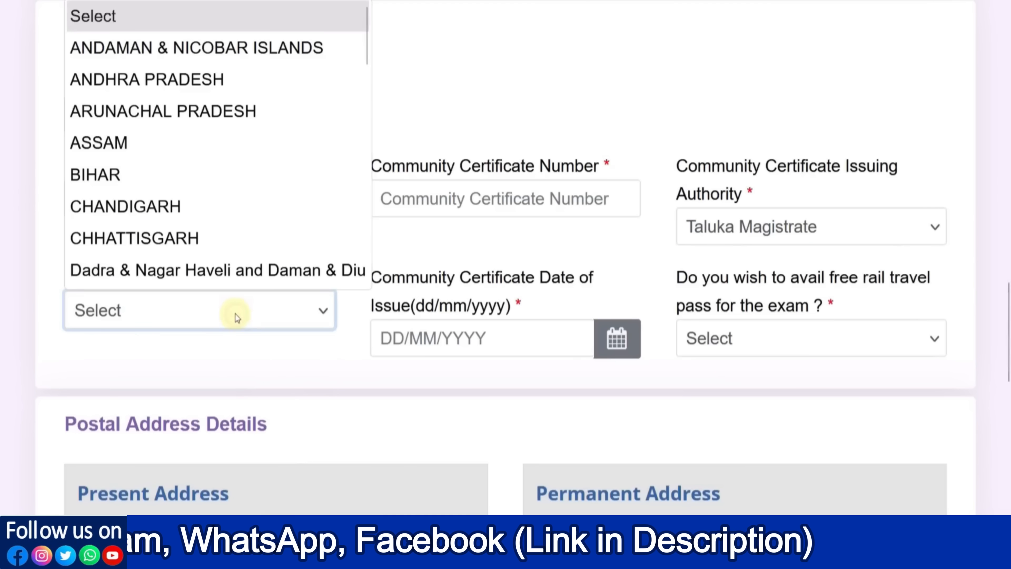
{"action": "scroll", "coordinate": [234, 212], "scroll_direction": "down", "scroll_amount": 5}
{"action": "left_click", "coordinate": [156, 80]}
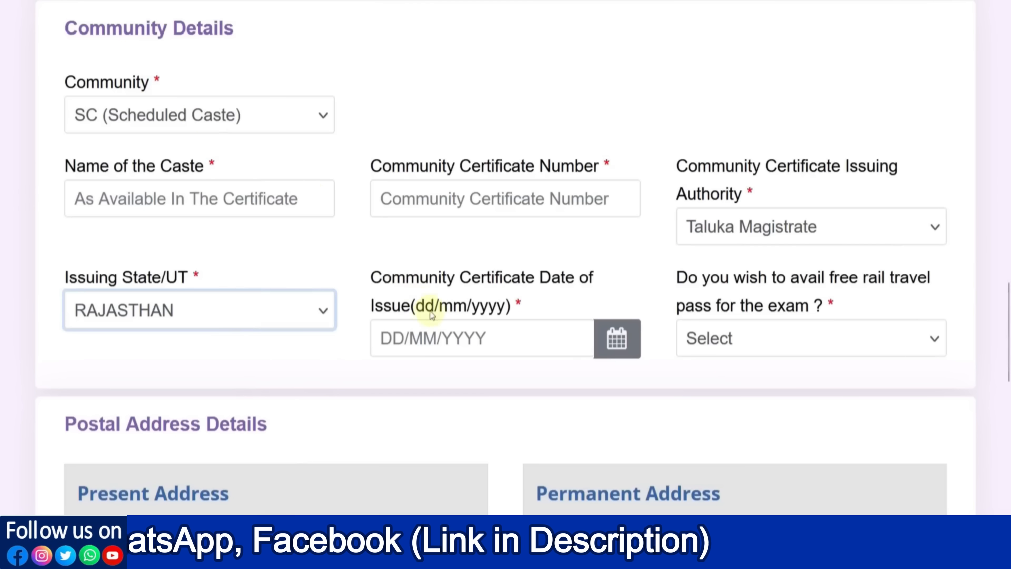
{"action": "left_click", "coordinate": [470, 338]}
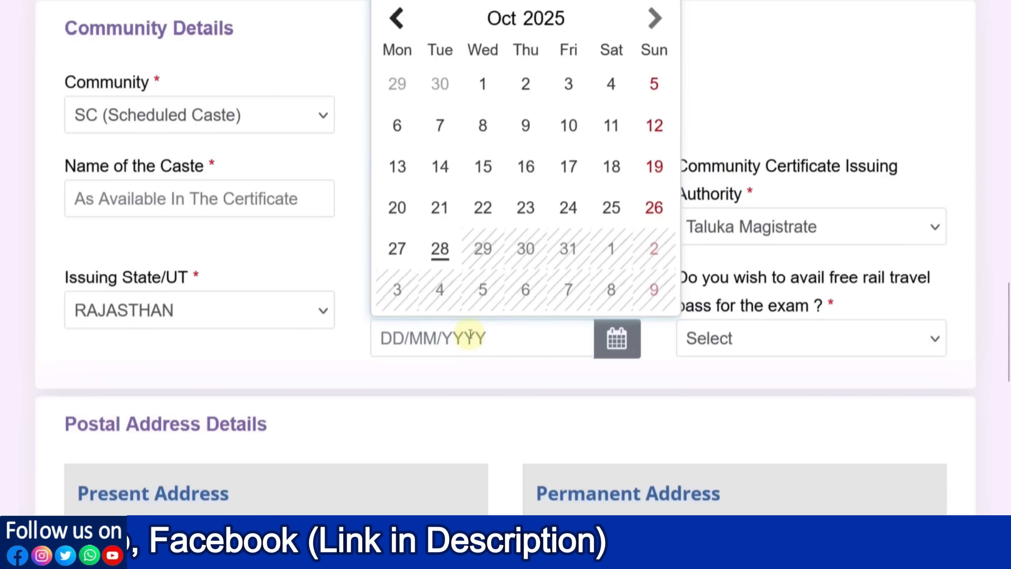
{"action": "left_click", "coordinate": [661, 374]}
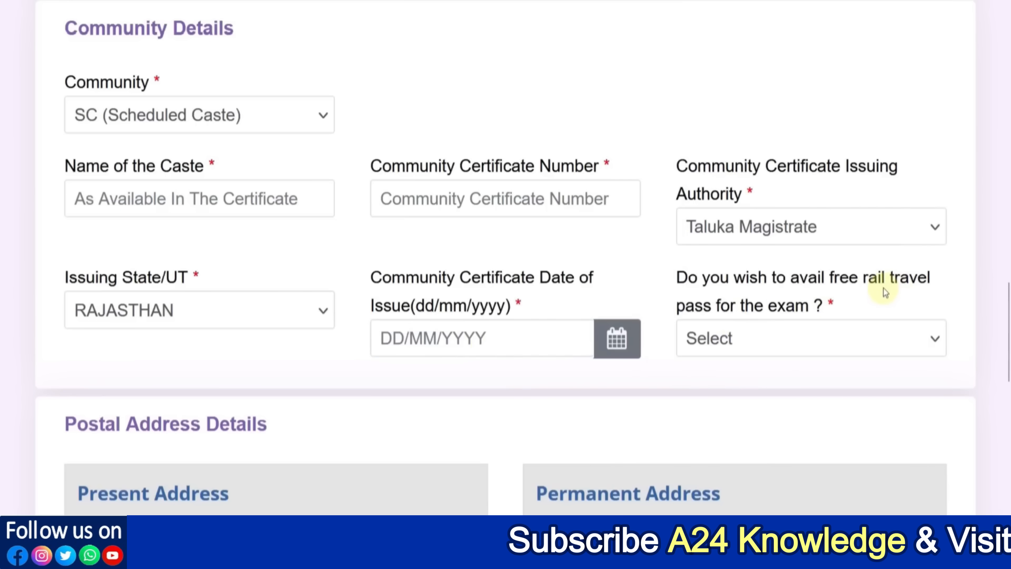
- Answer No to the free rail travel pass question
{"action": "left_click", "coordinate": [778, 347]}
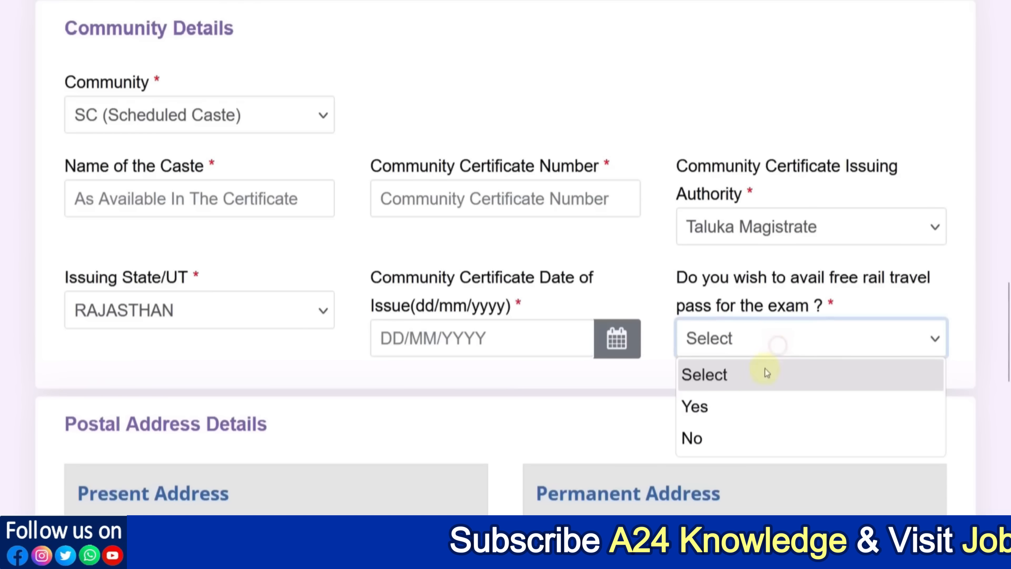
{"action": "left_click", "coordinate": [732, 433]}
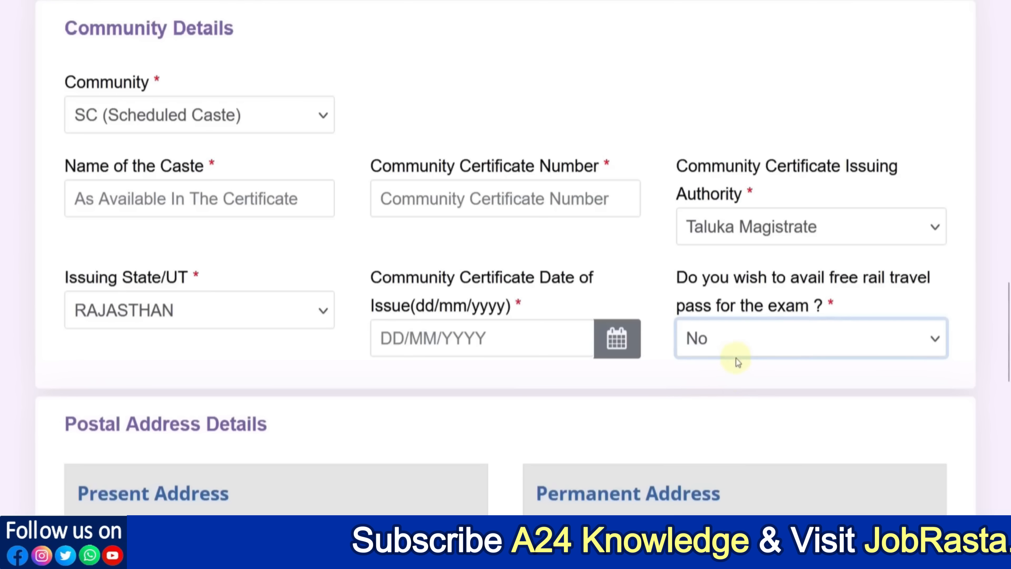
{"action": "left_click", "coordinate": [734, 346]}
- Answer Yes to the free rail pass, then review the railway station and postal address
{"action": "left_click", "coordinate": [719, 402]}
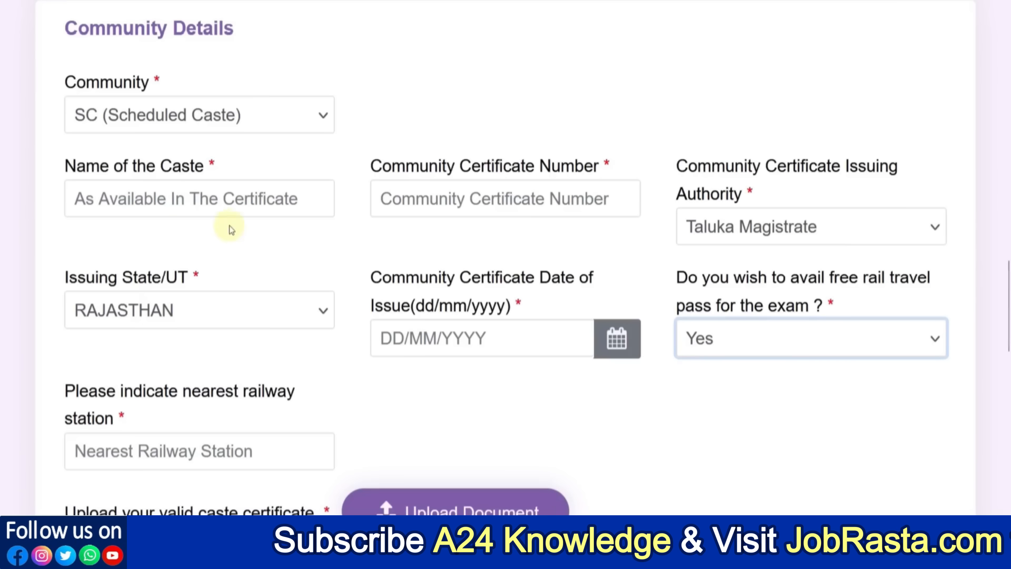
{"action": "scroll", "coordinate": [457, 206], "scroll_direction": "down", "scroll_amount": 3}
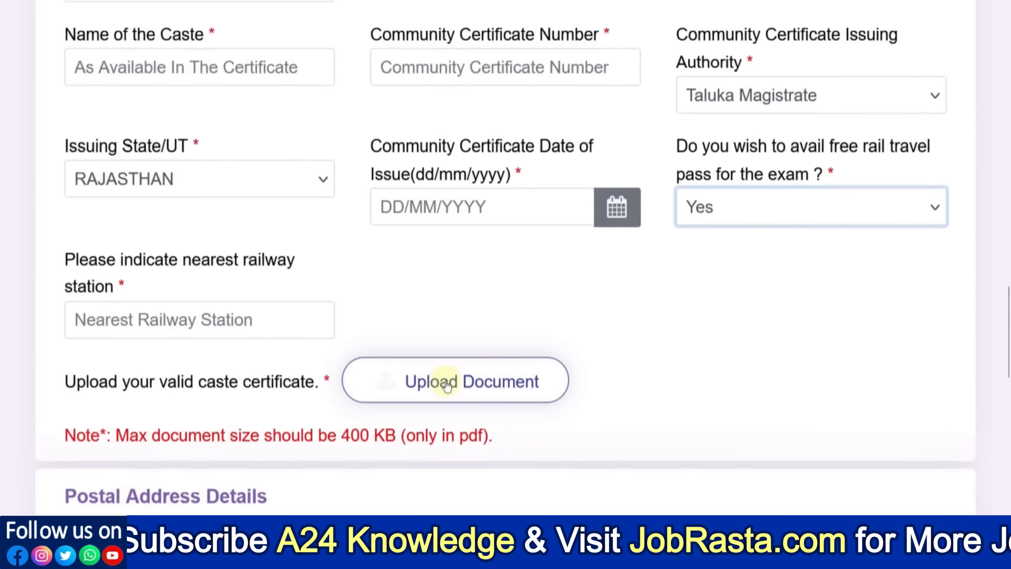
{"action": "left_click", "coordinate": [155, 322]}
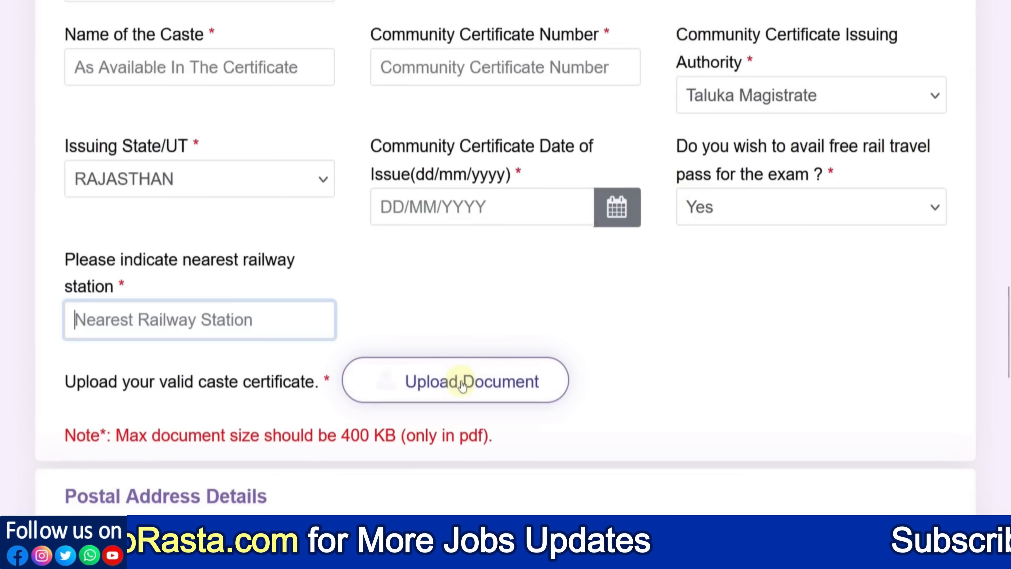
{"action": "scroll", "coordinate": [464, 370], "scroll_direction": "down", "scroll_amount": 10}
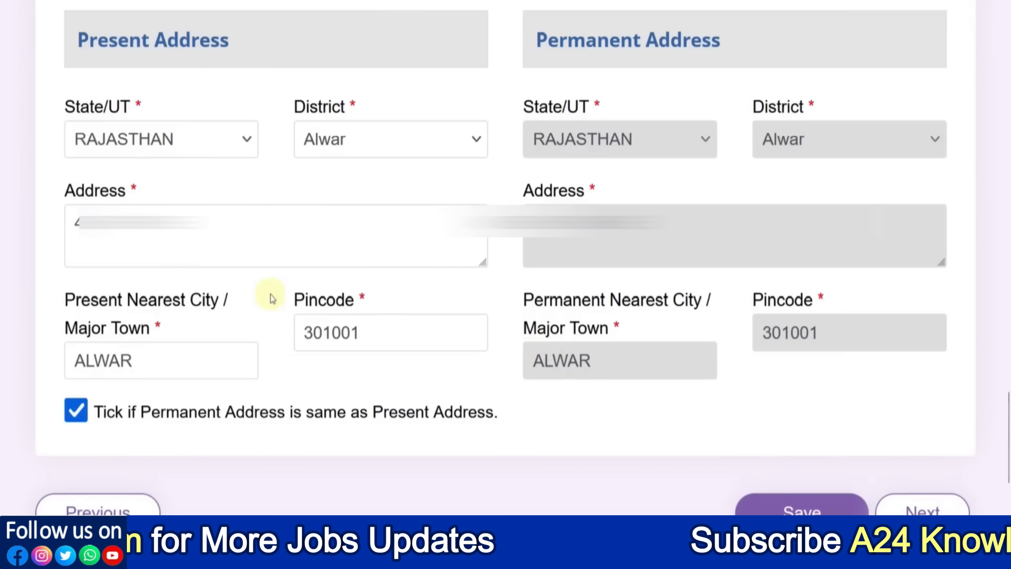
- Keep RAJASTHAN as the present address state
{"action": "left_click", "coordinate": [202, 145]}
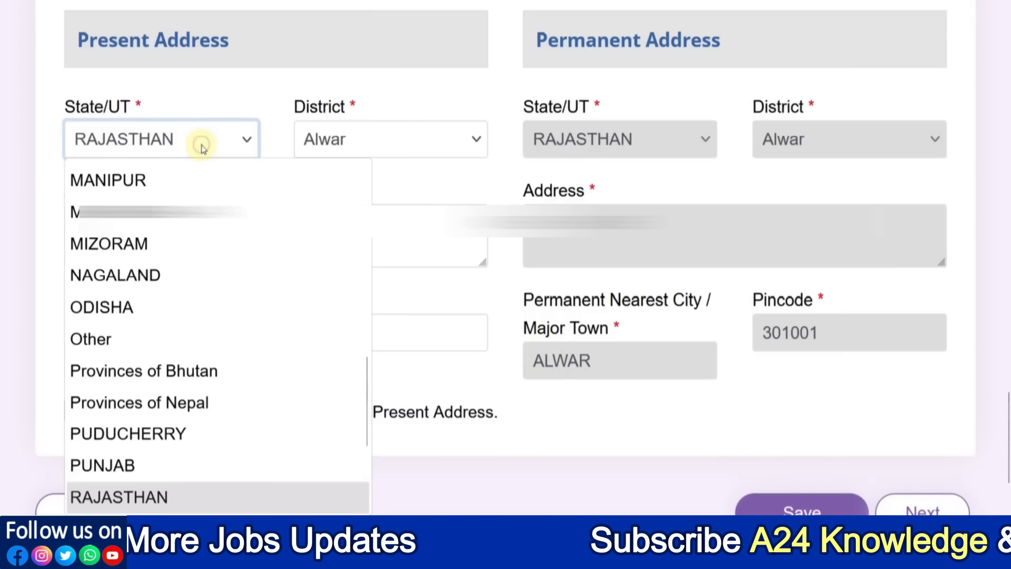
{"action": "left_click", "coordinate": [414, 138]}
{"action": "left_click", "coordinate": [281, 107]}
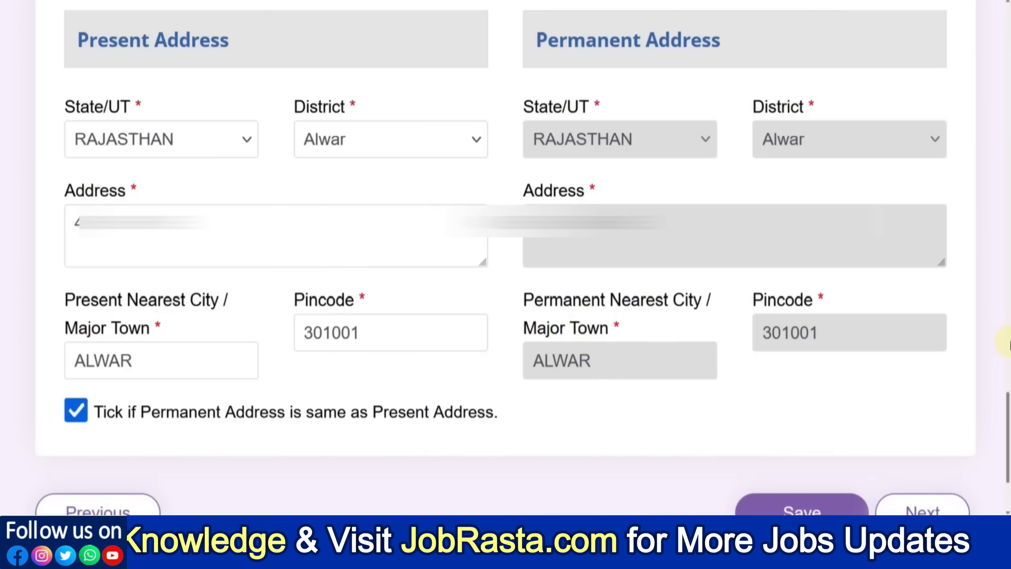
- Save the personal details and dismiss the previously-saved-data notice
{"action": "left_click", "coordinate": [1008, 341]}
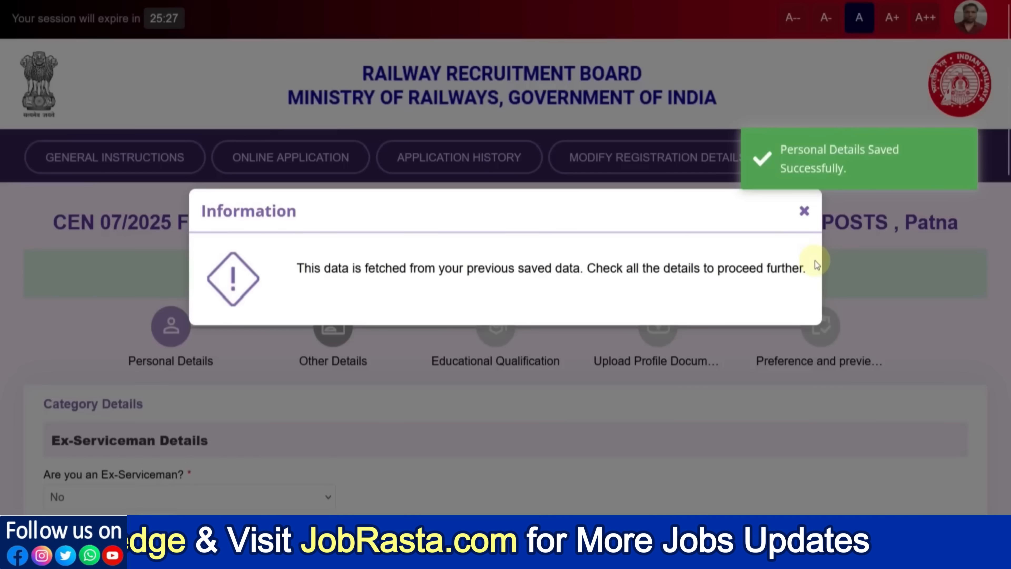
{"action": "left_click", "coordinate": [804, 215]}
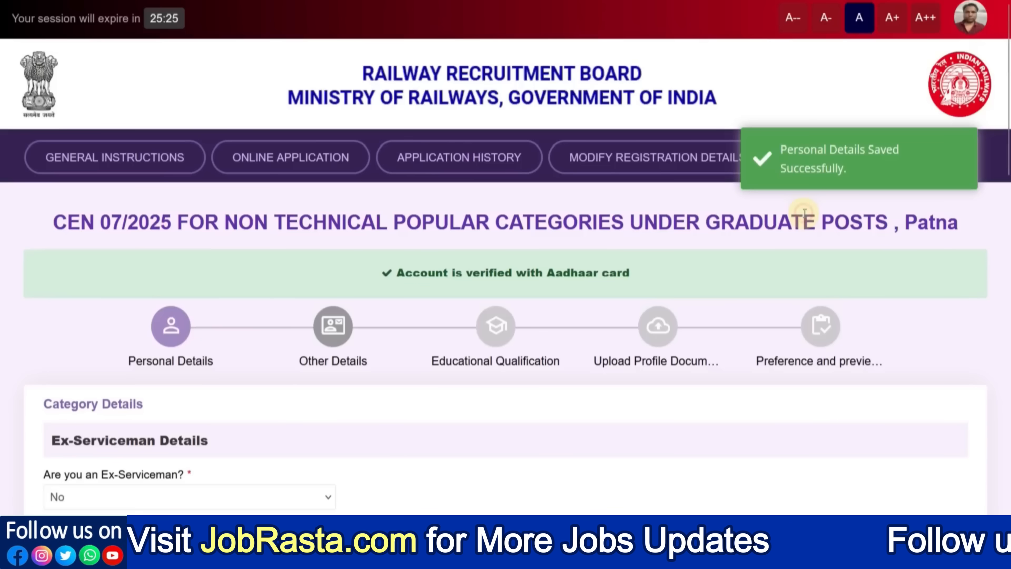
{"action": "scroll", "coordinate": [593, 289], "scroll_direction": "down", "scroll_amount": 5}
{"action": "scroll", "coordinate": [593, 289], "scroll_direction": "down", "scroll_amount": 2}
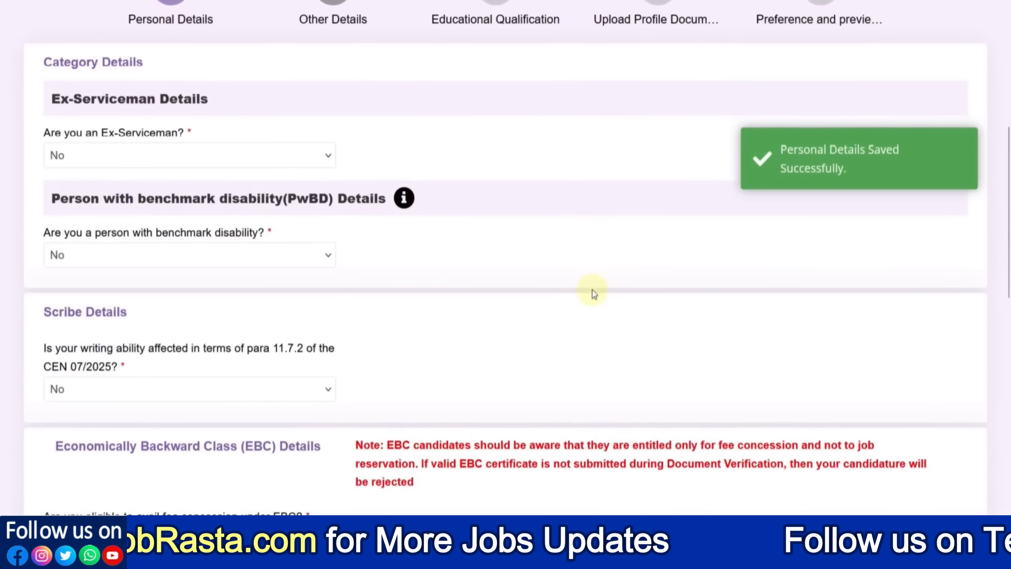
{"action": "left_click", "coordinate": [182, 148]}
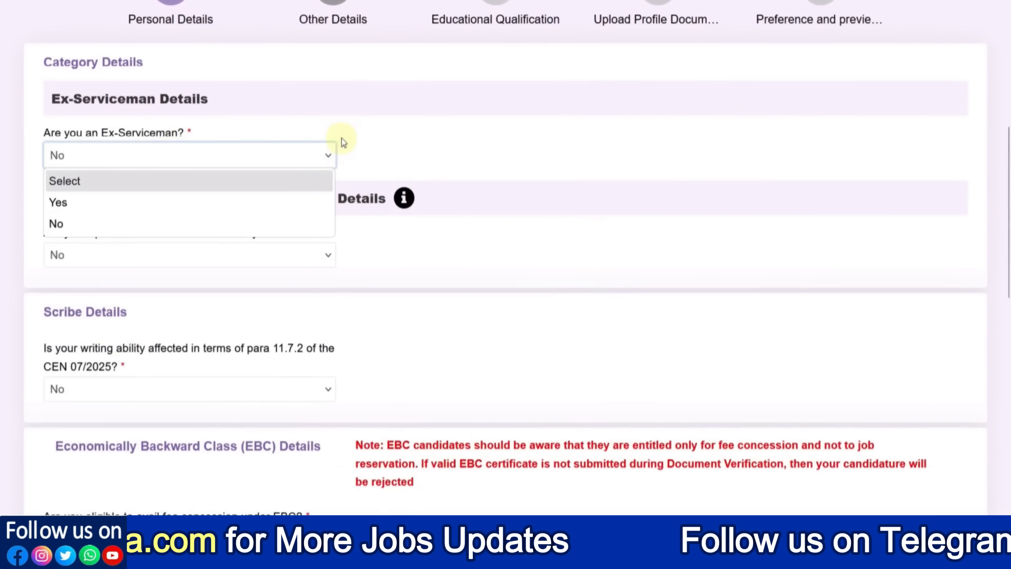
- Try Ex-Serviceman Yes with Army as defence service and still in service Yes
{"action": "left_click", "coordinate": [364, 138]}
{"action": "left_click", "coordinate": [183, 159]}
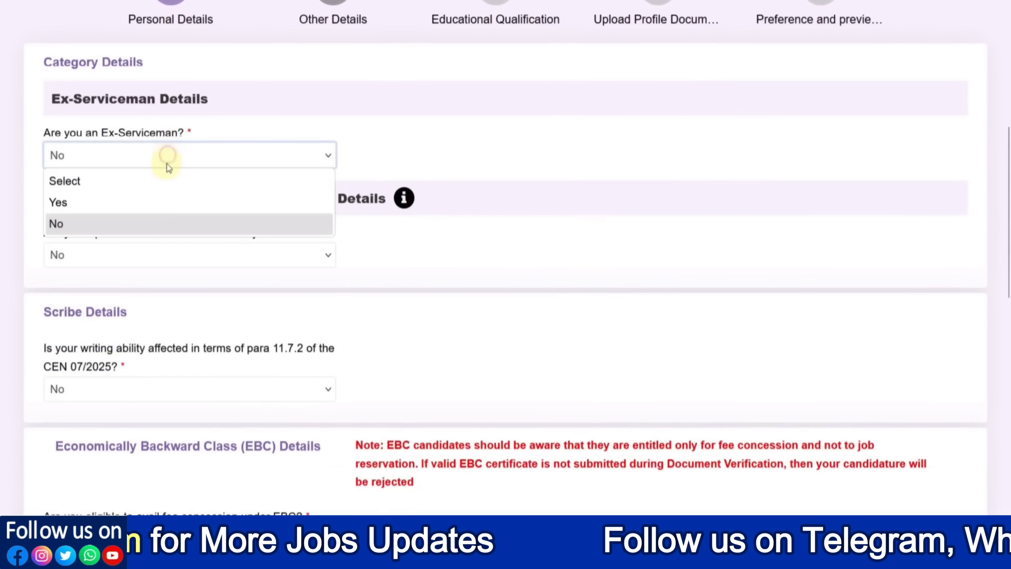
{"action": "left_click", "coordinate": [146, 199]}
{"action": "left_click", "coordinate": [388, 158]}
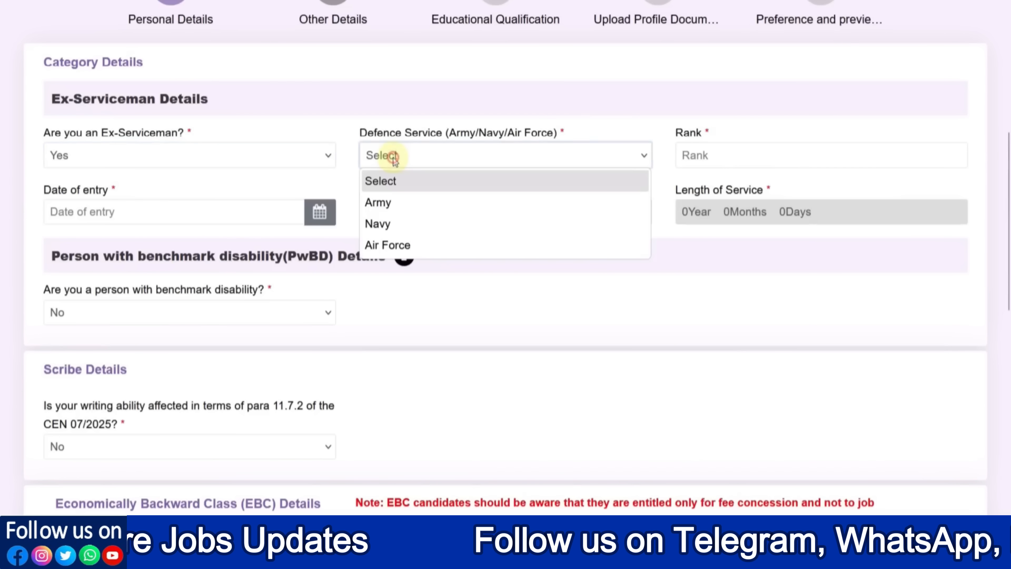
{"action": "left_click", "coordinate": [389, 201]}
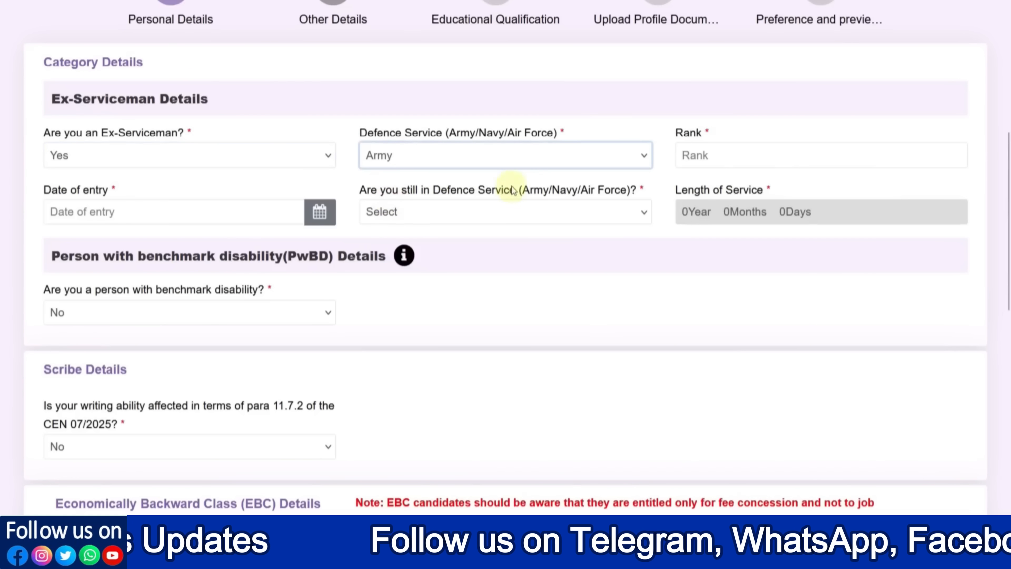
{"action": "left_click", "coordinate": [713, 164]}
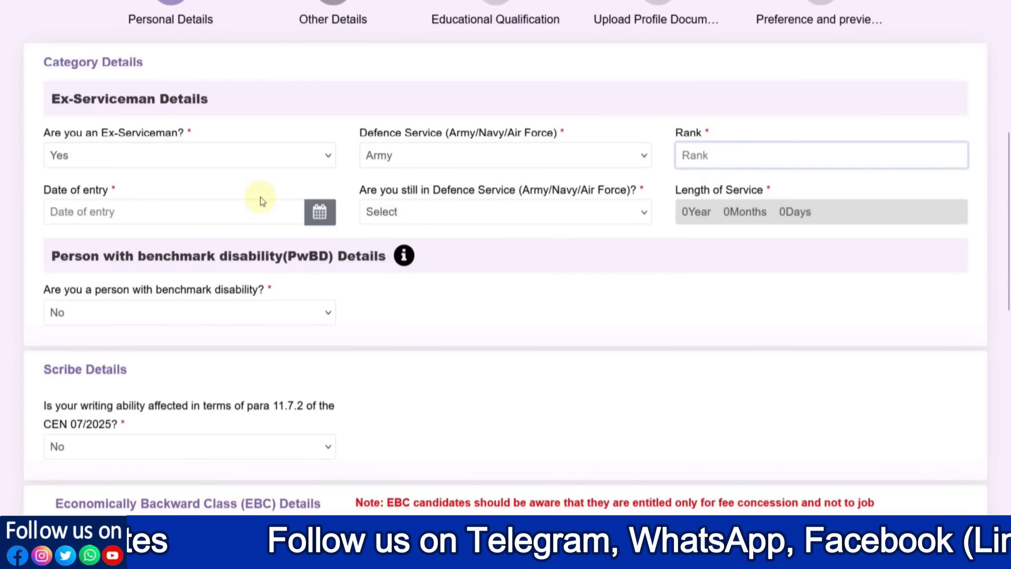
{"action": "left_click", "coordinate": [251, 218]}
{"action": "left_click", "coordinate": [422, 210]}
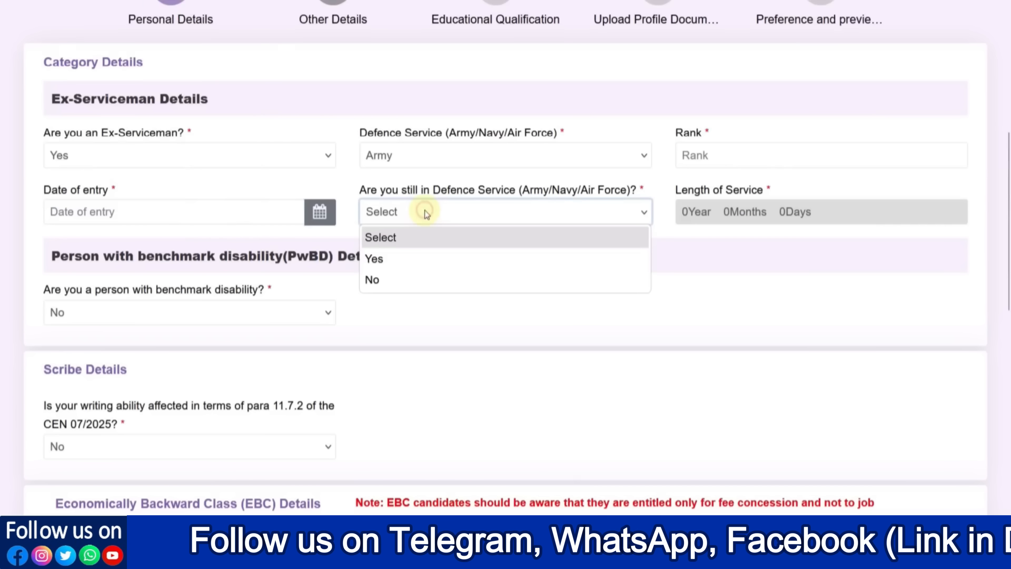
{"action": "left_click", "coordinate": [411, 255]}
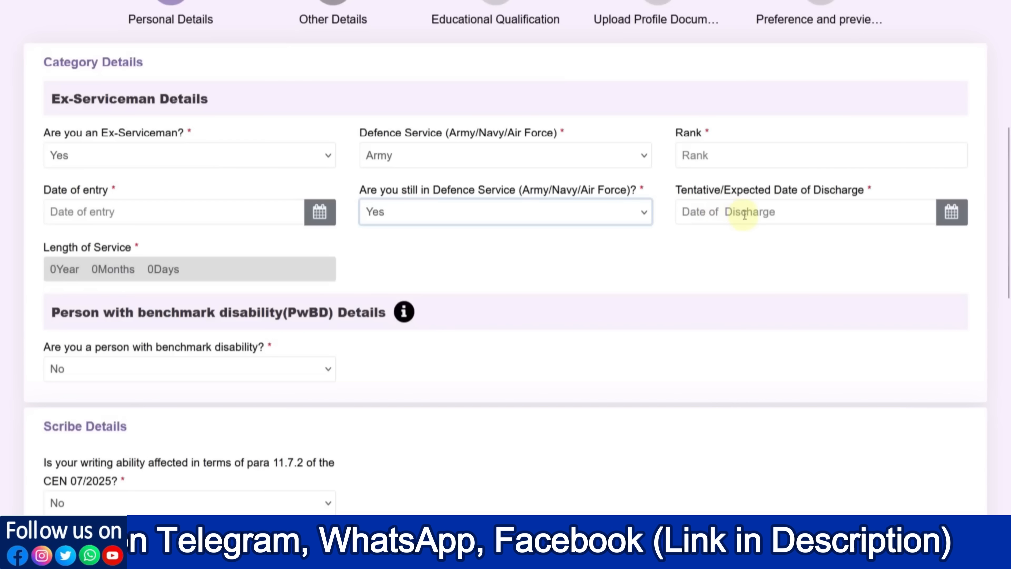
- Change still-in-service and re-employment to No, then reset Ex-Serviceman to No
{"action": "left_click", "coordinate": [448, 215]}
{"action": "left_click", "coordinate": [395, 278]}
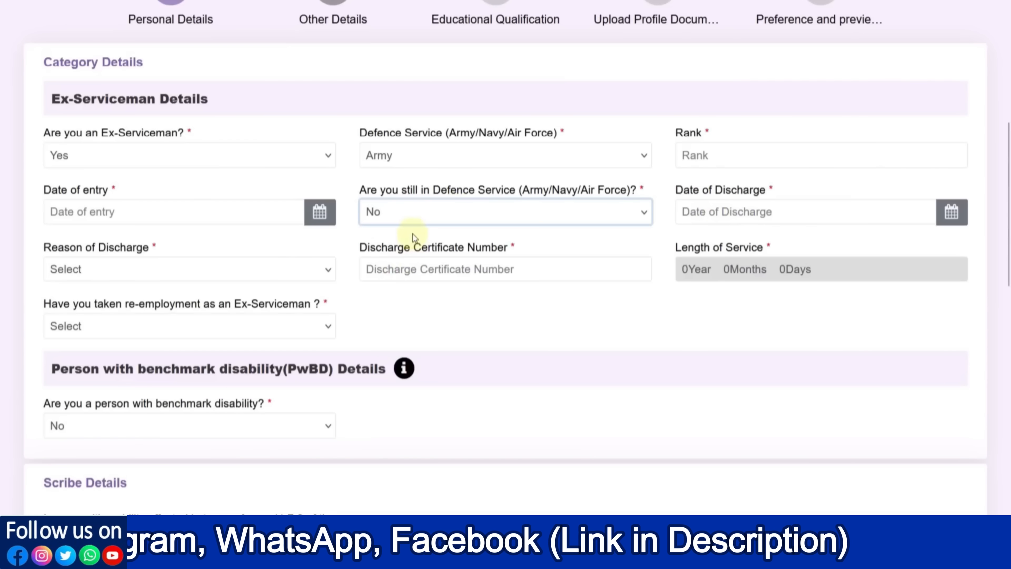
{"action": "left_click", "coordinate": [684, 213]}
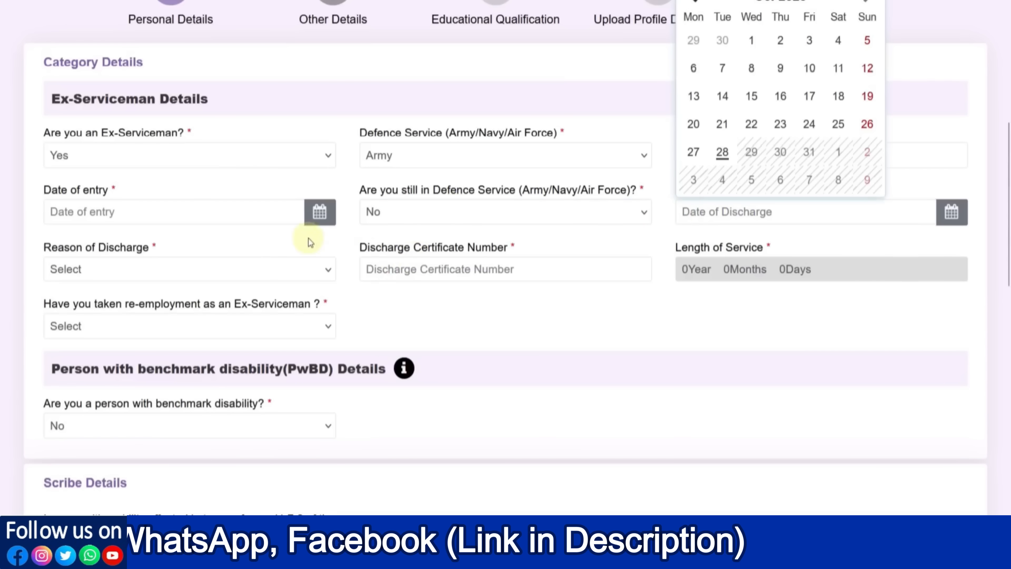
{"action": "left_click", "coordinate": [236, 270]}
{"action": "left_click", "coordinate": [480, 314]}
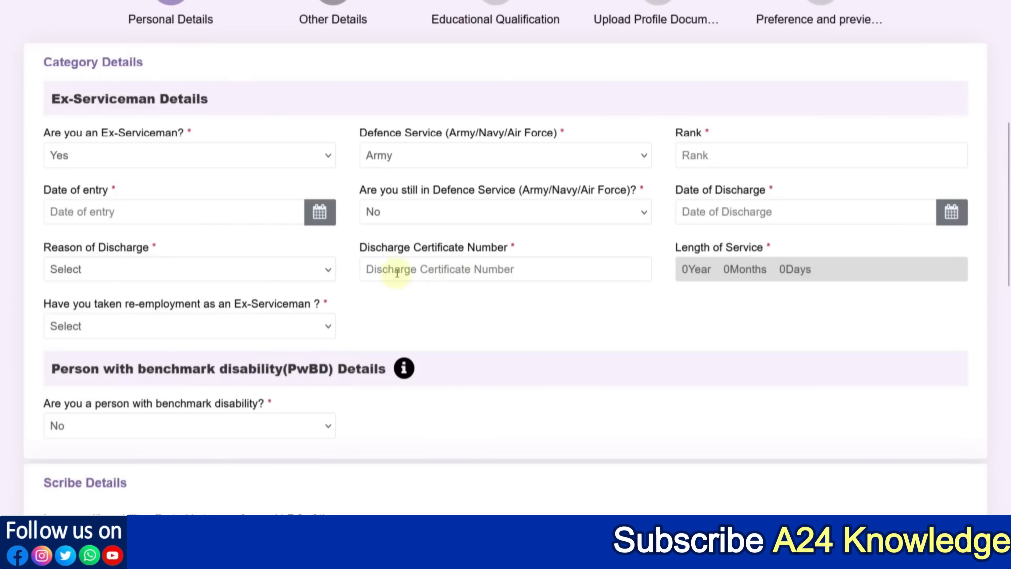
{"action": "left_click", "coordinate": [235, 325]}
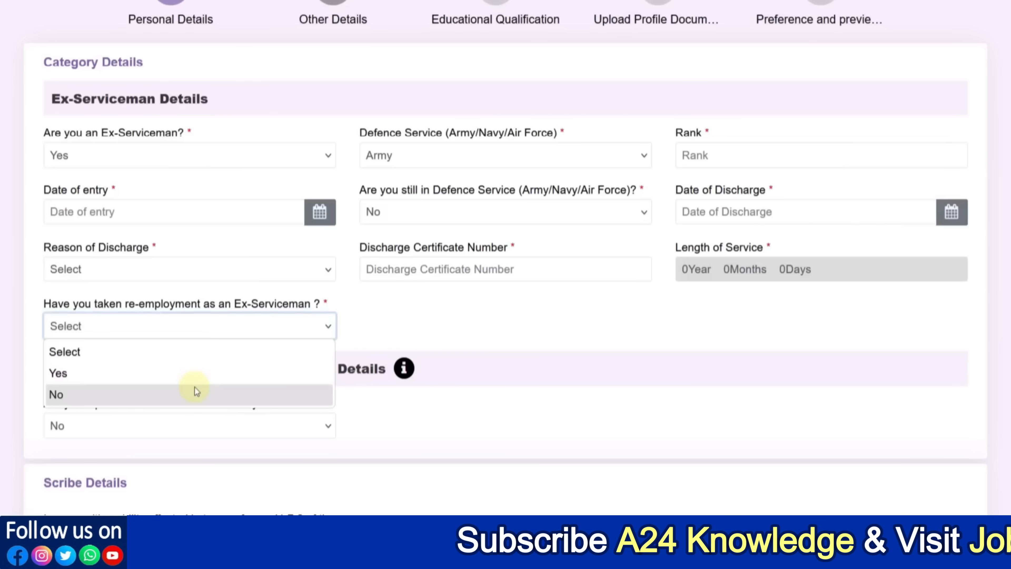
{"action": "left_click", "coordinate": [195, 389]}
{"action": "left_click", "coordinate": [133, 156]}
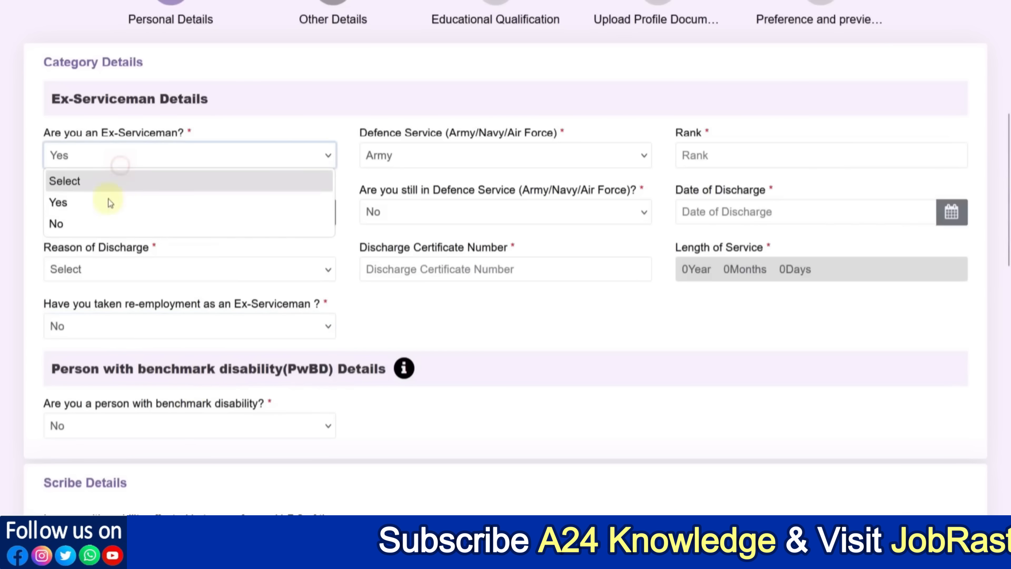
{"action": "left_click", "coordinate": [106, 225]}
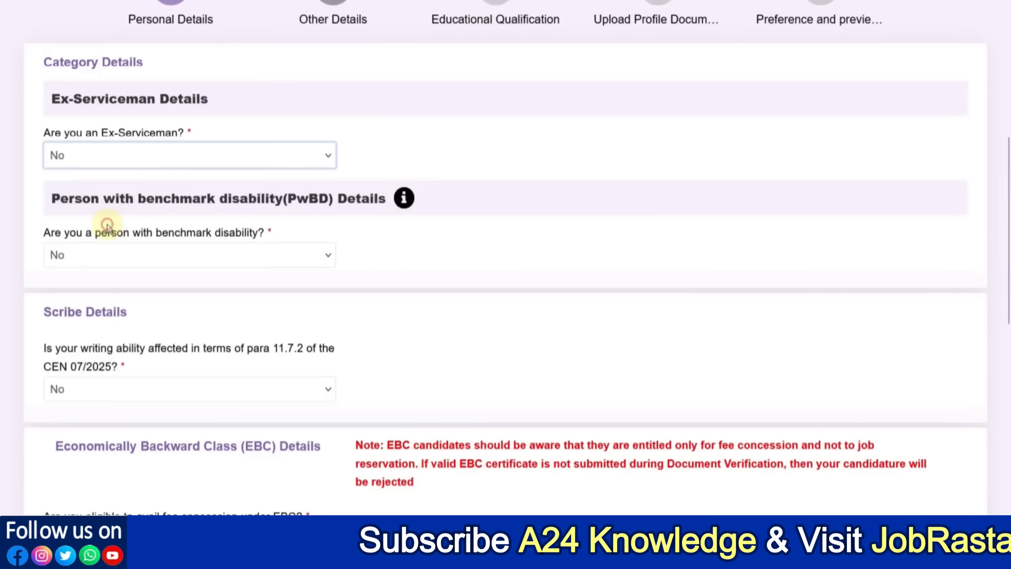
- Answer Yes to having a benchmark disability
{"action": "left_click", "coordinate": [178, 257]}
{"action": "left_click", "coordinate": [151, 296]}
{"action": "left_click", "coordinate": [376, 255]}
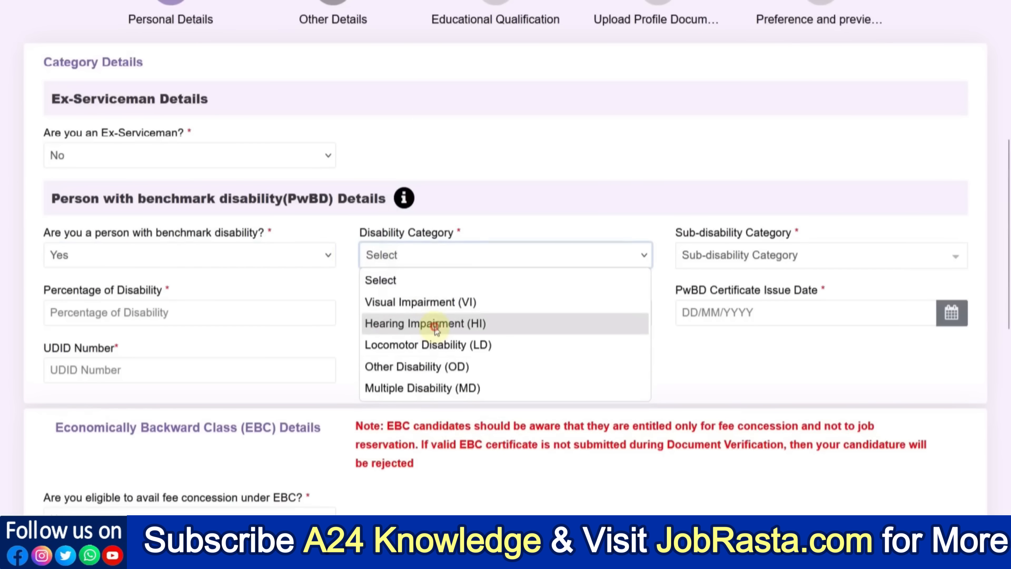
- Try Hearing Impairment (HI) as disability category, then reset benchmark disability to No
{"action": "left_click", "coordinate": [435, 325]}
{"action": "left_click", "coordinate": [707, 255]}
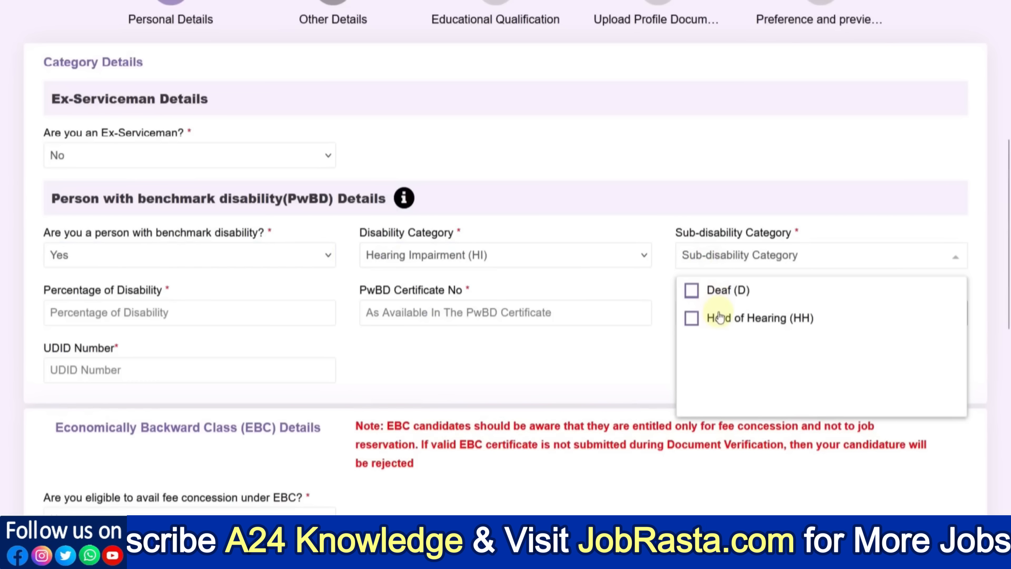
{"action": "left_click", "coordinate": [475, 342]}
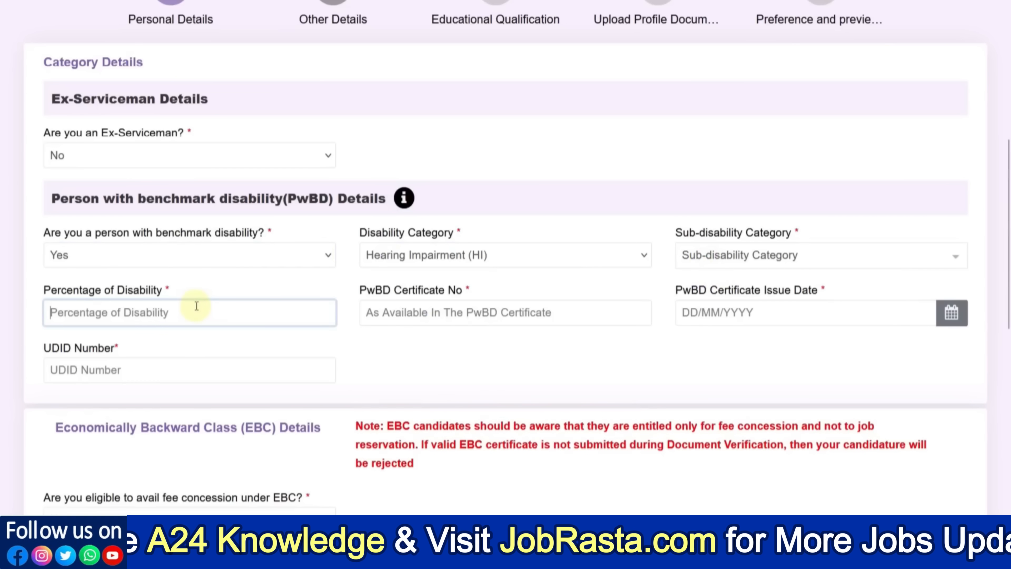
{"action": "left_click", "coordinate": [423, 317]}
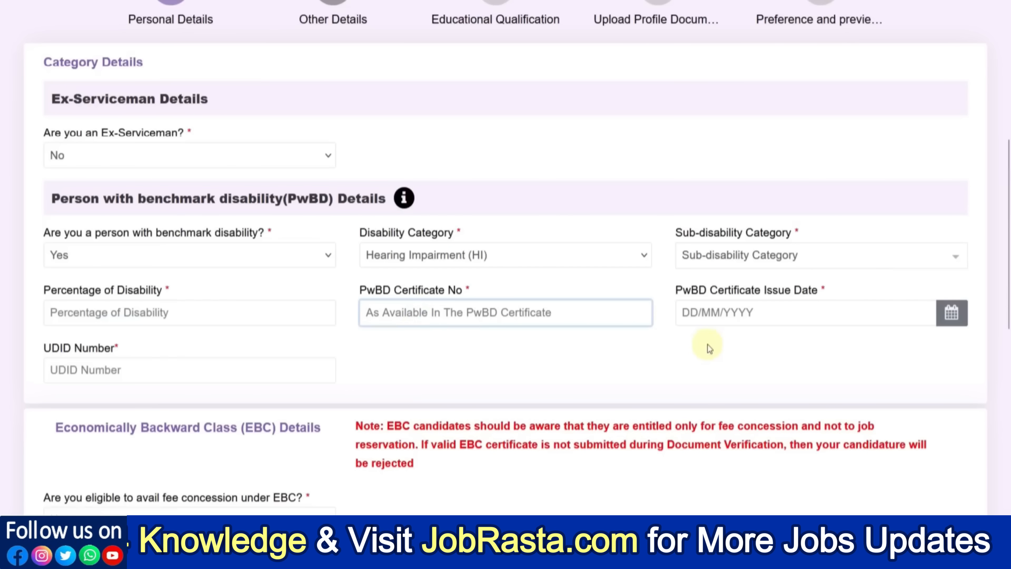
{"action": "left_click", "coordinate": [232, 377]}
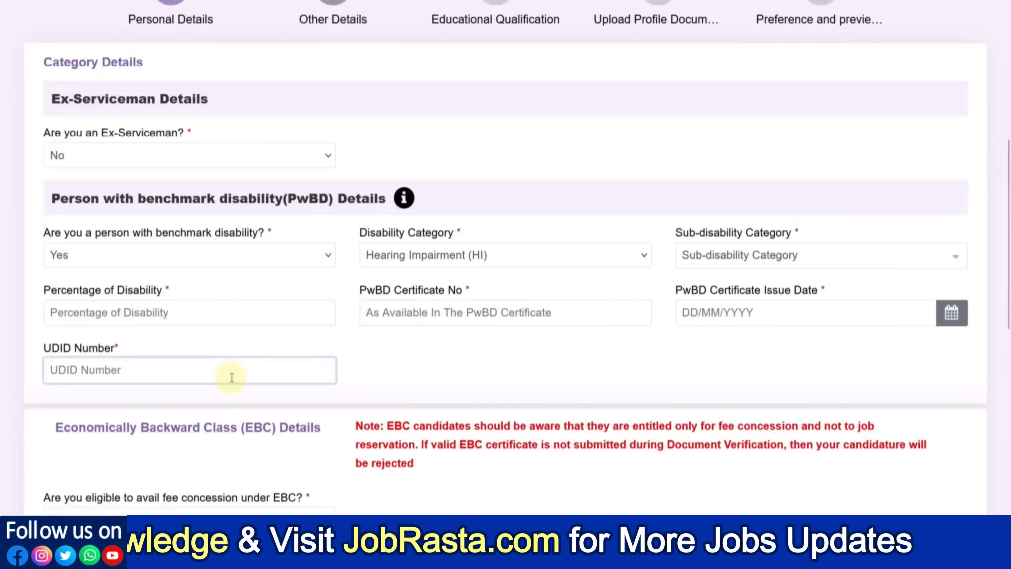
{"action": "left_click", "coordinate": [156, 265]}
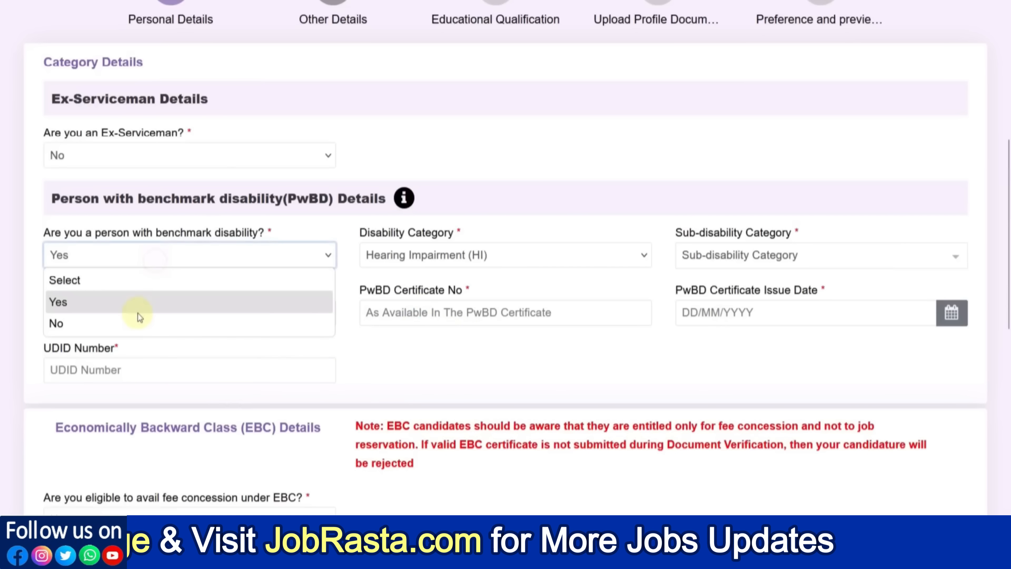
{"action": "left_click", "coordinate": [122, 325]}
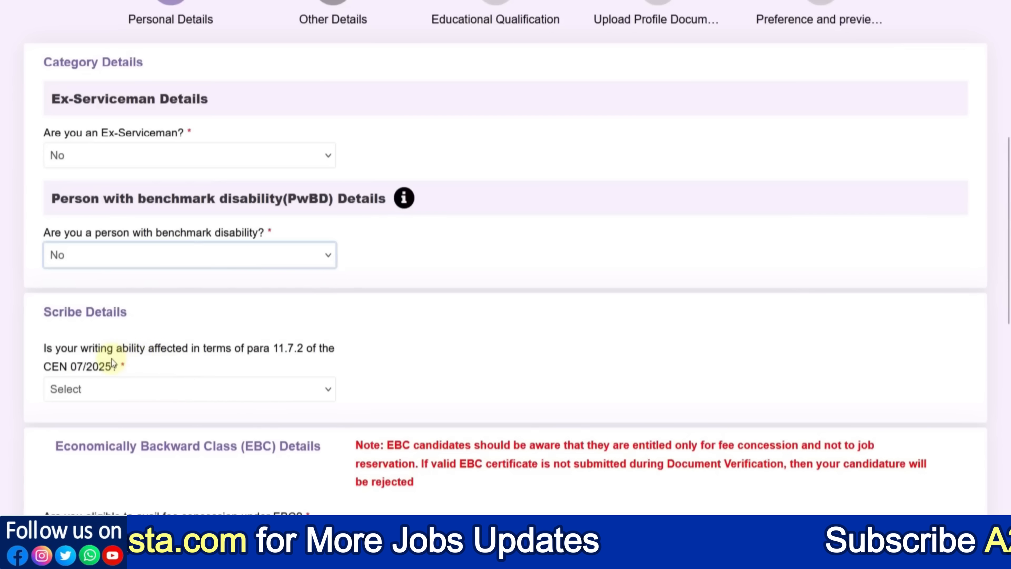
- Answer Yes to writing ability affected and acknowledge the scribe registration notice
{"action": "left_click", "coordinate": [160, 394]}
{"action": "left_click", "coordinate": [146, 442]}
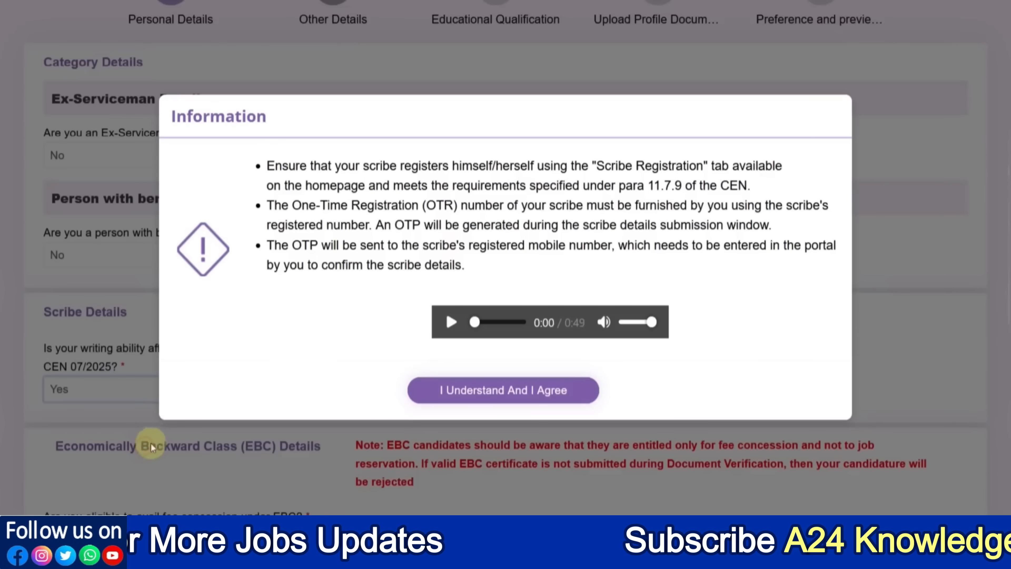
{"action": "left_click", "coordinate": [501, 390]}
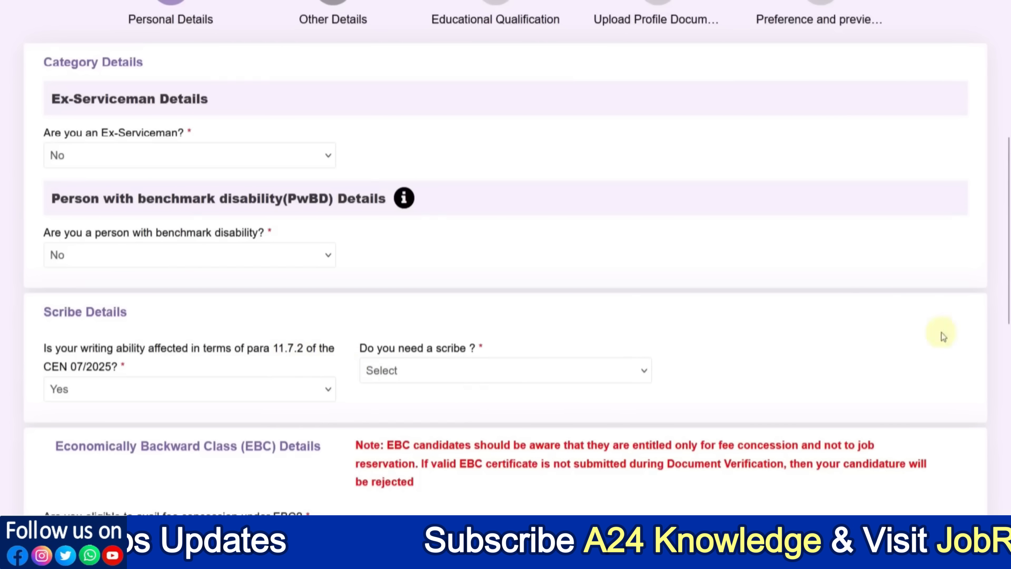
{"action": "left_click_drag", "start_coordinate": [1008, 259], "coordinate": [1009, 312]}
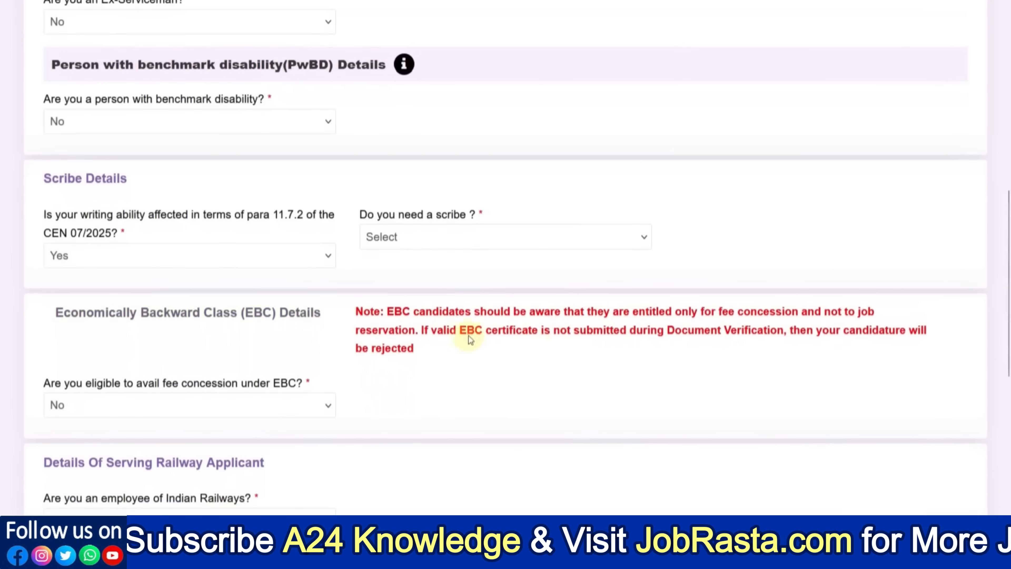
{"action": "left_click", "coordinate": [238, 404]}
{"action": "left_click", "coordinate": [189, 452]}
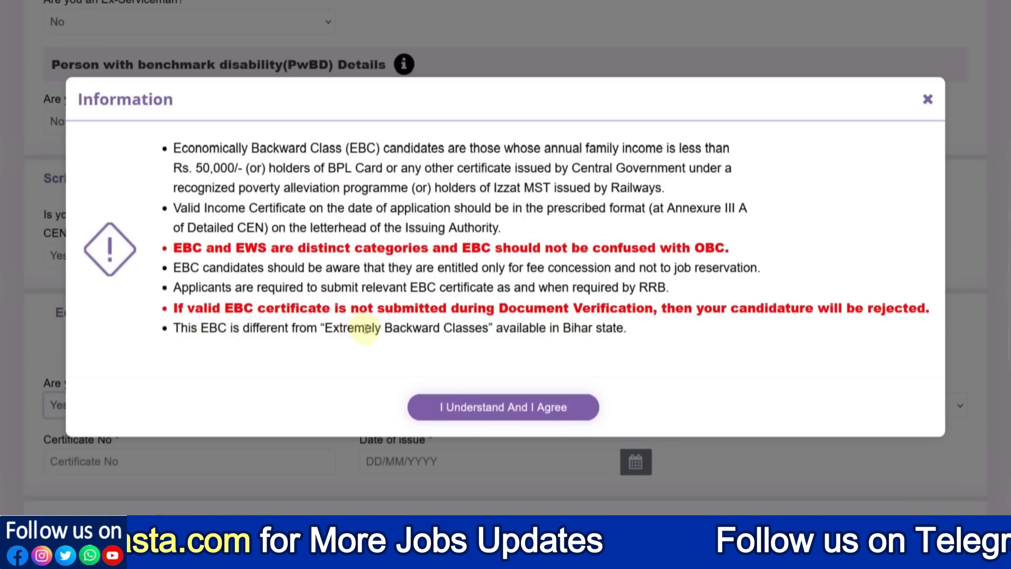
{"action": "left_click", "coordinate": [449, 407]}
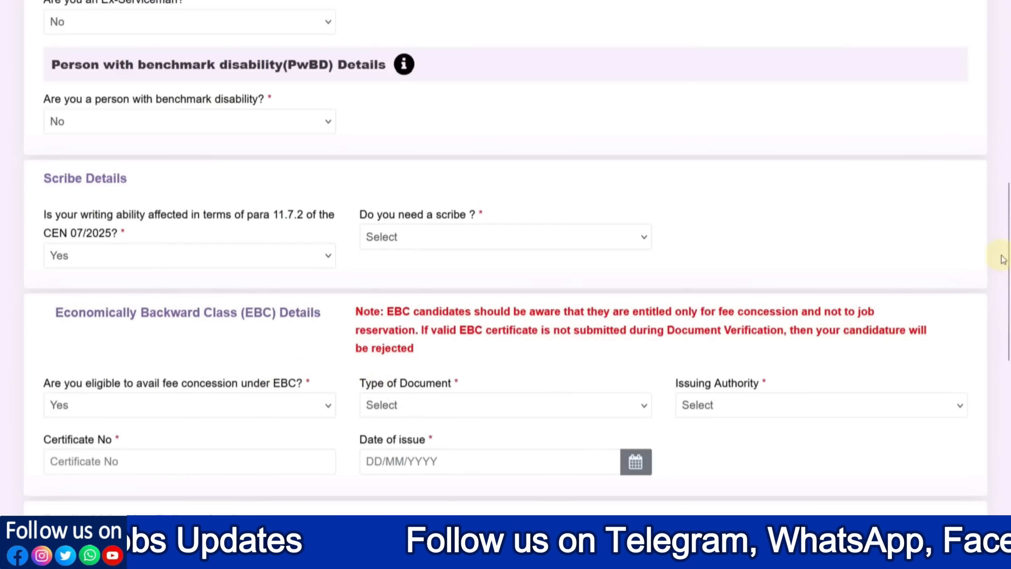
{"action": "scroll", "coordinate": [1002, 261], "scroll_direction": "down", "scroll_amount": 1}
{"action": "left_click", "coordinate": [534, 378]}
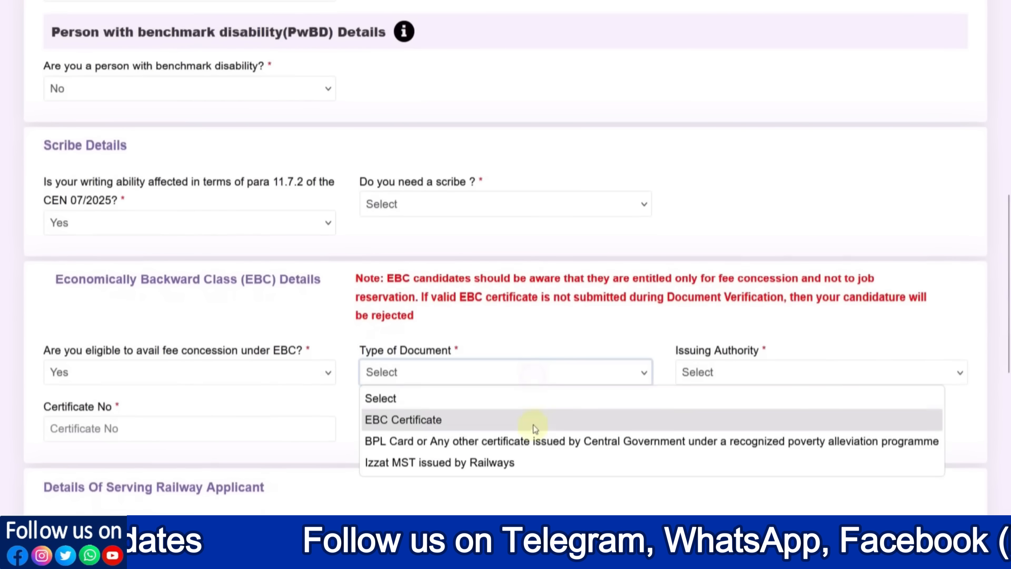
{"action": "left_click", "coordinate": [751, 368]}
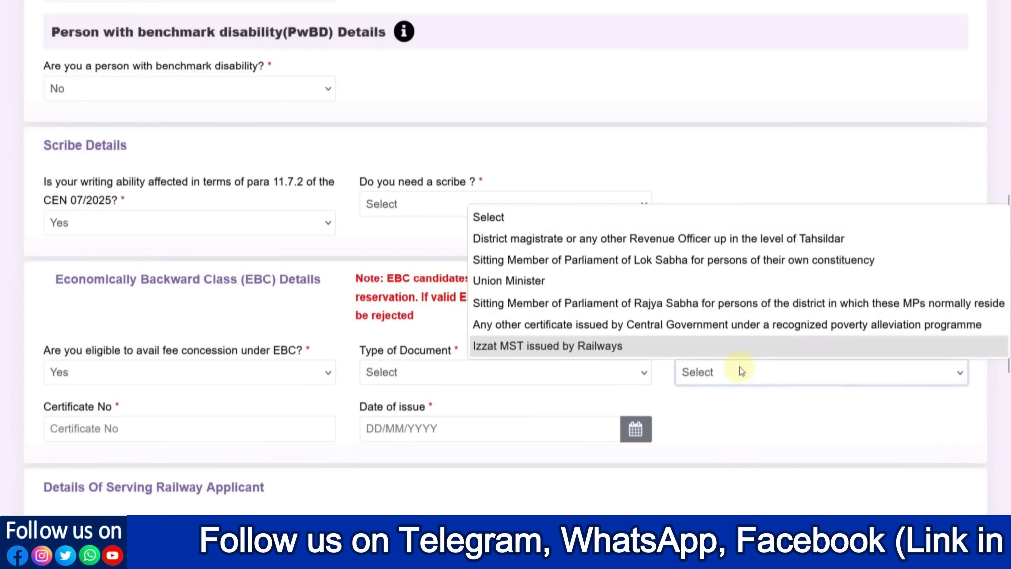
{"action": "left_click", "coordinate": [352, 419]}
{"action": "scroll", "coordinate": [351, 434], "scroll_direction": "up", "scroll_amount": 2}
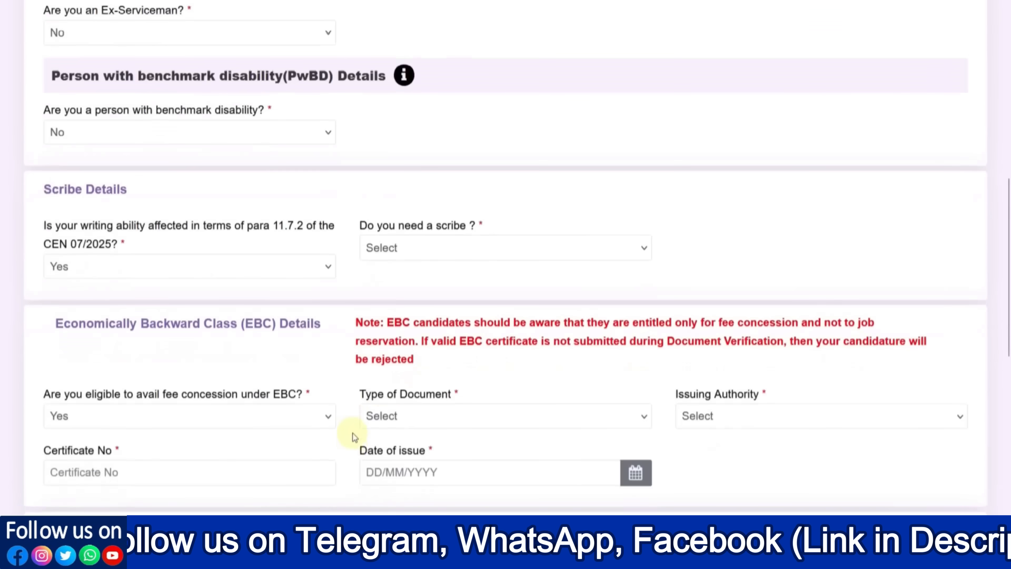
{"action": "left_click", "coordinate": [160, 462]}
{"action": "left_click", "coordinate": [118, 431]}
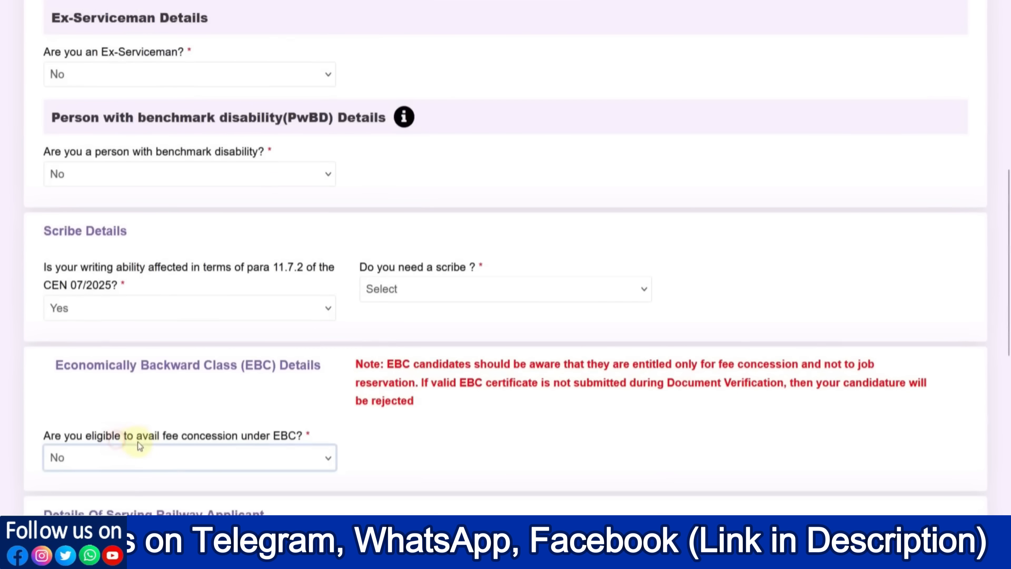
- Preview the railway employee fields, then answer No to being an Indian Railways employee
{"action": "left_click_drag", "start_coordinate": [1007, 239], "coordinate": [1009, 315]}
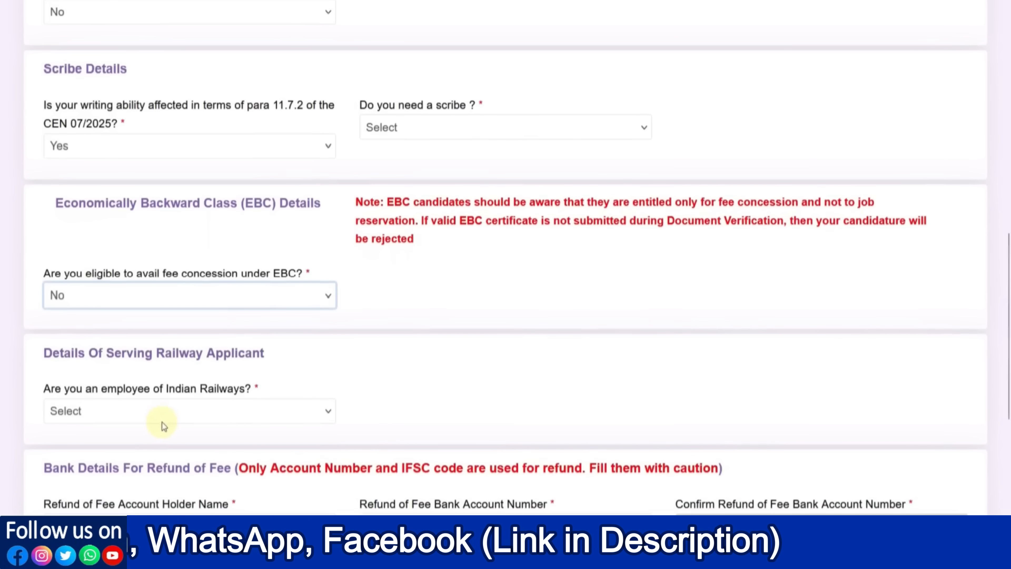
{"action": "left_click", "coordinate": [156, 412]}
{"action": "left_click", "coordinate": [127, 455]}
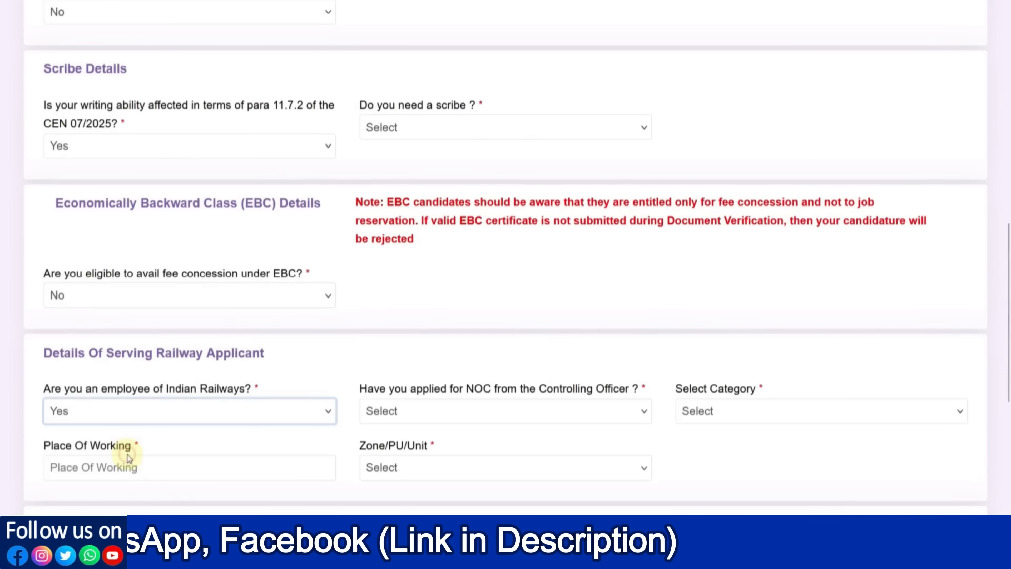
{"action": "left_click", "coordinate": [444, 415]}
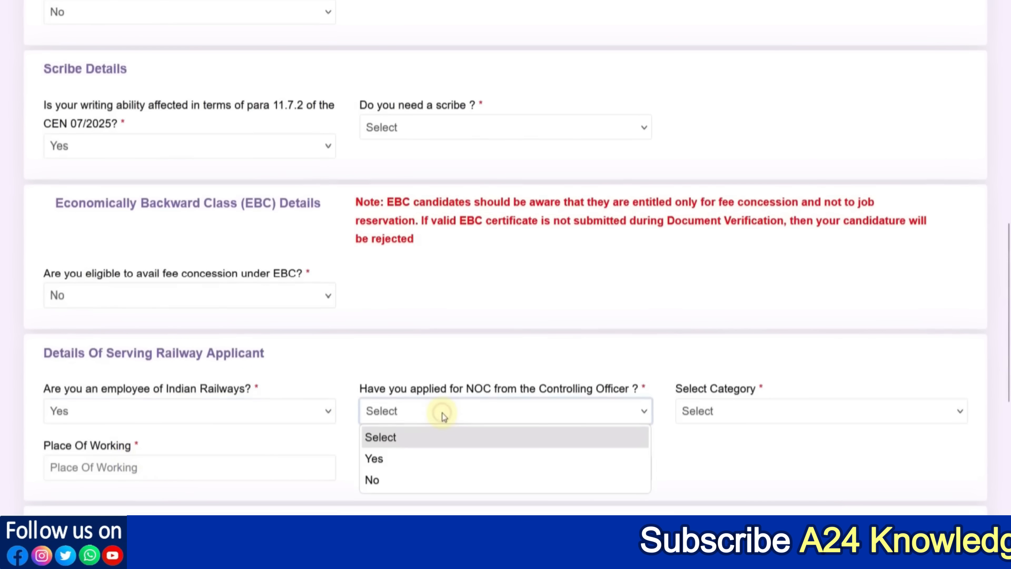
{"action": "left_click", "coordinate": [700, 411]}
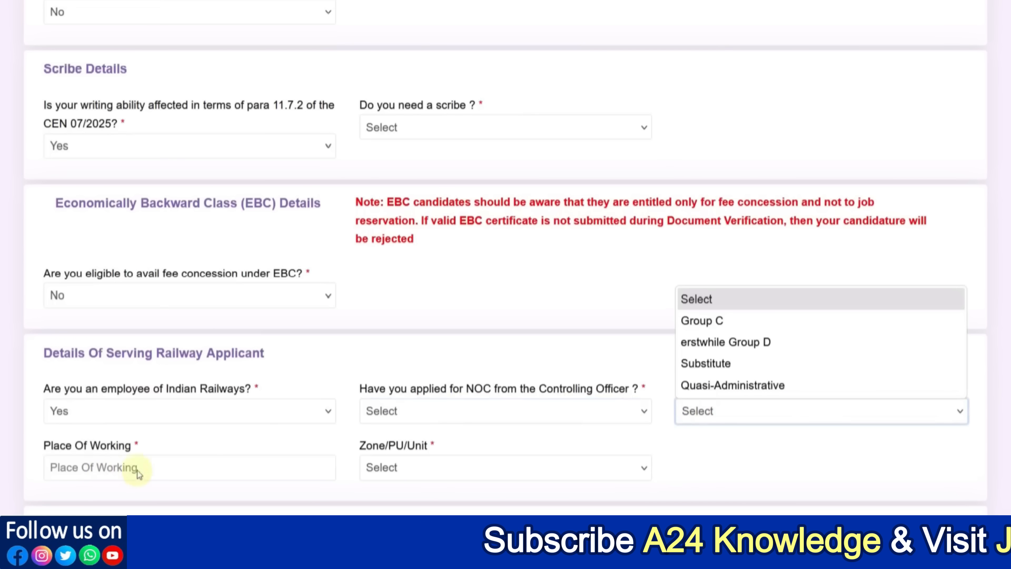
{"action": "left_click", "coordinate": [401, 473]}
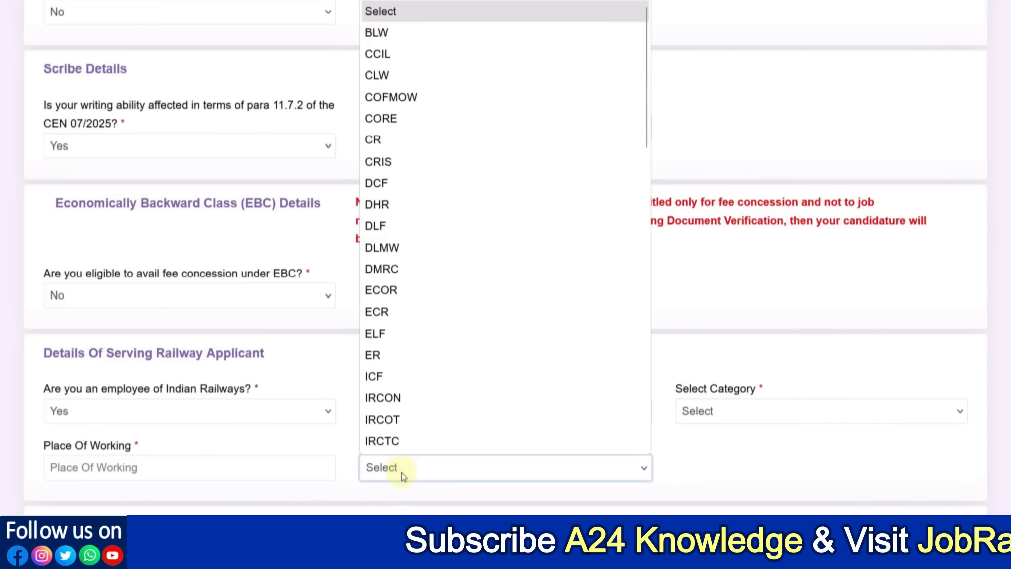
{"action": "left_click", "coordinate": [293, 338]}
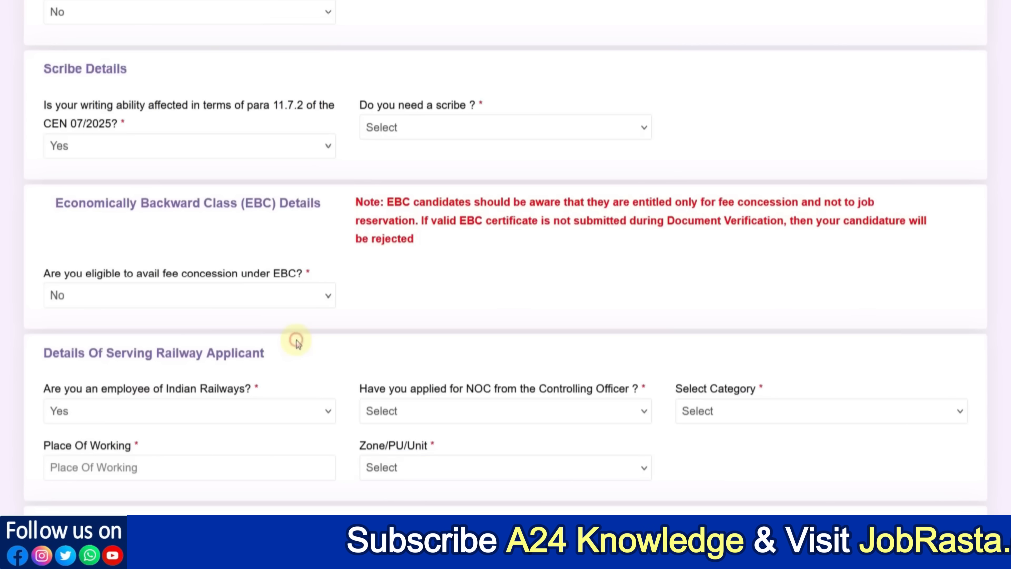
{"action": "left_click", "coordinate": [142, 416]}
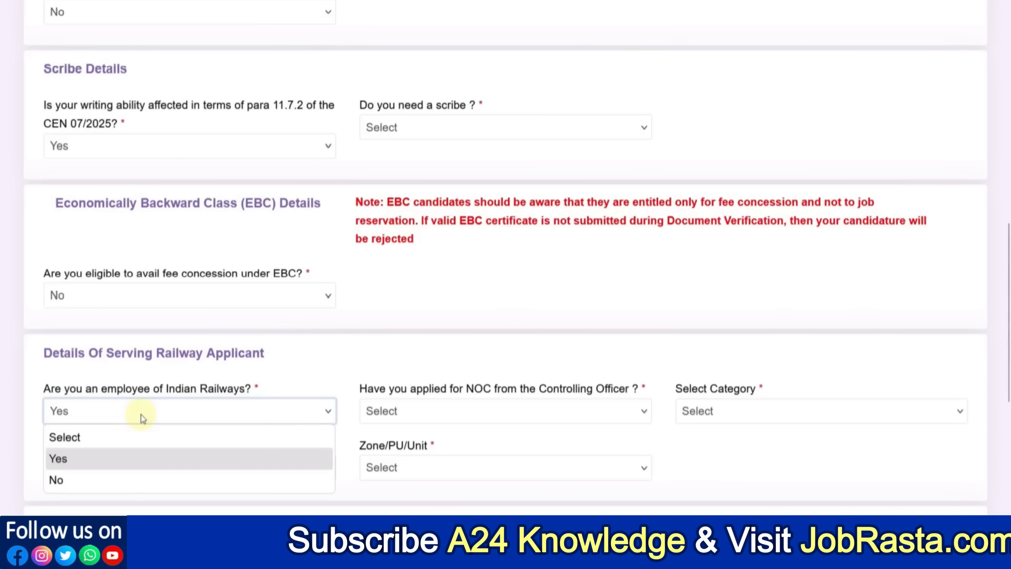
{"action": "left_click", "coordinate": [63, 481]}
- Set the current department/organization to Not Applicable
{"action": "scroll", "coordinate": [424, 404], "scroll_direction": "down", "scroll_amount": 2}
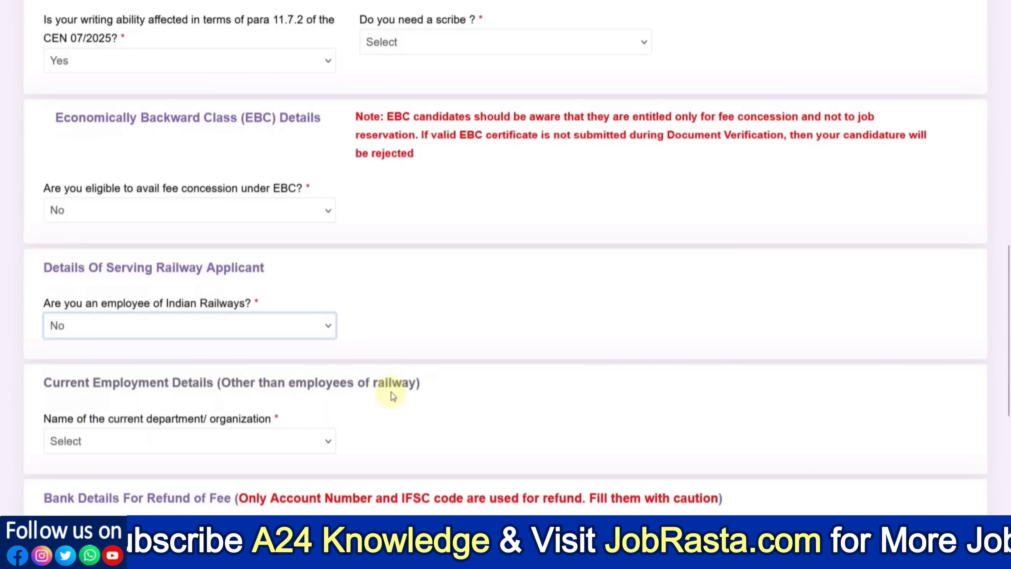
{"action": "left_click", "coordinate": [218, 448]}
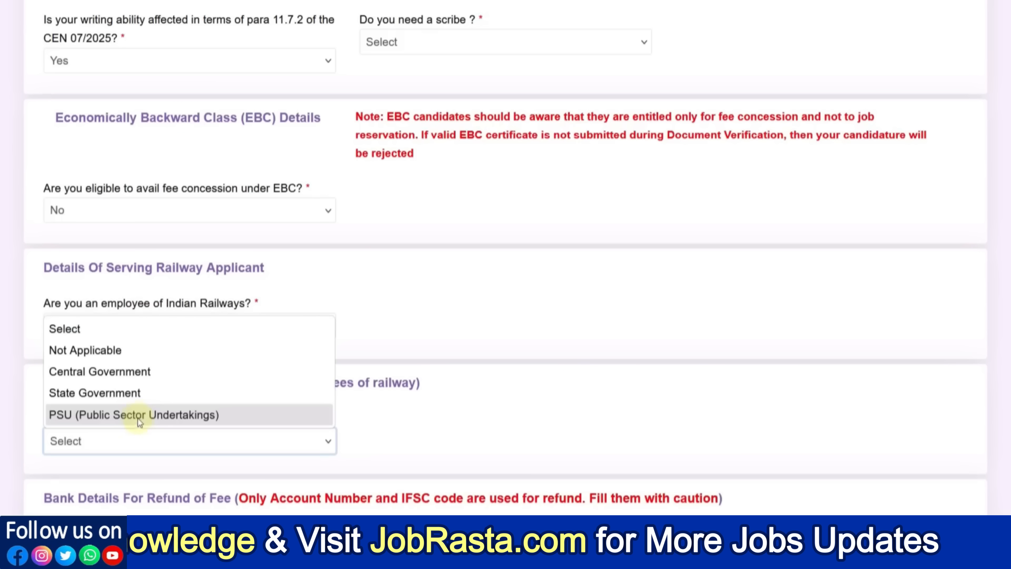
{"action": "left_click", "coordinate": [106, 350]}
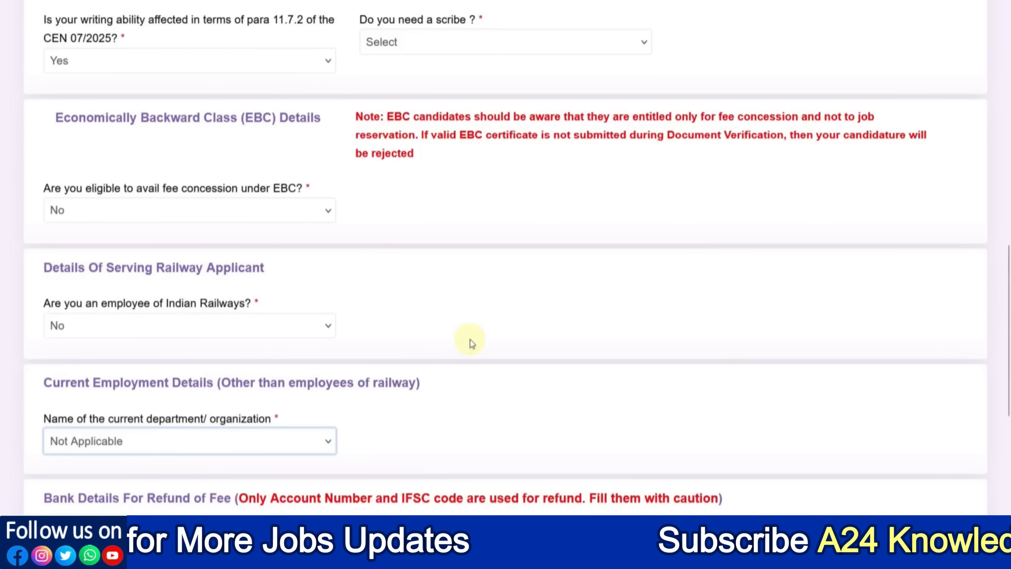
{"action": "scroll", "coordinate": [500, 345], "scroll_direction": "down", "scroll_amount": 5}
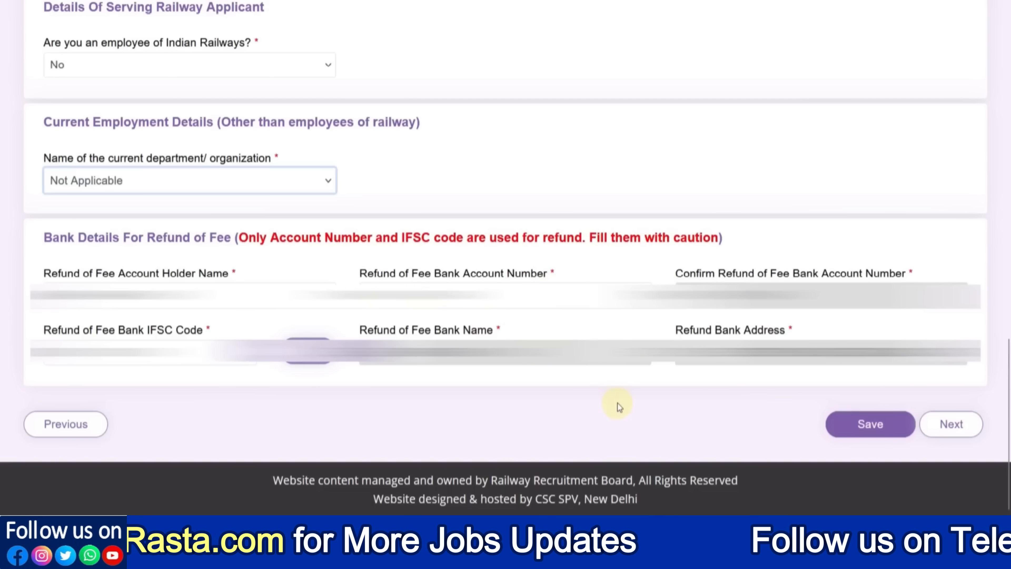
- Save the Other Details entries and continue to Educational Qualification, which lists a Matriculation/SSLC entry
{"action": "left_click", "coordinate": [883, 432]}
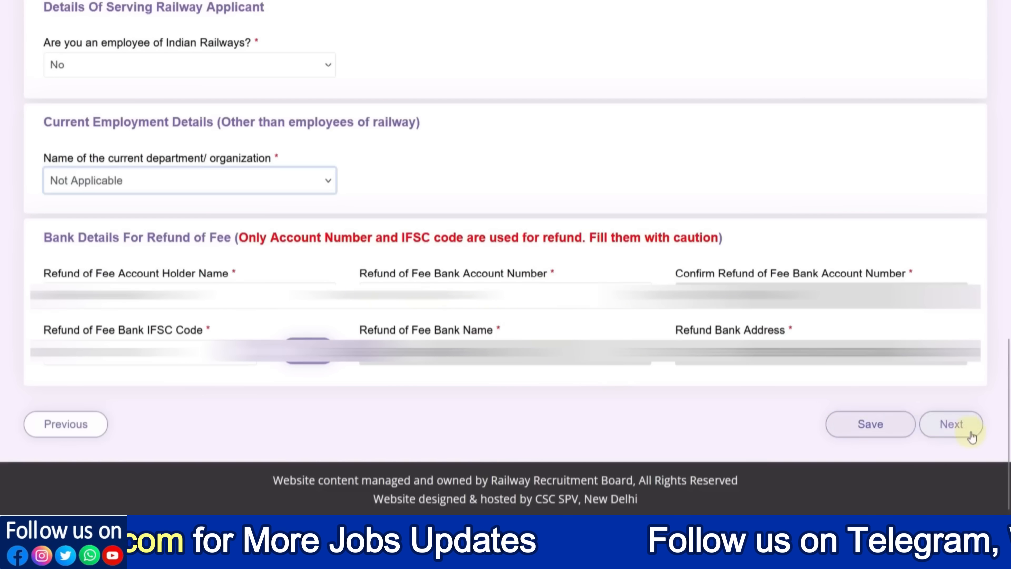
{"action": "left_click", "coordinate": [892, 437]}
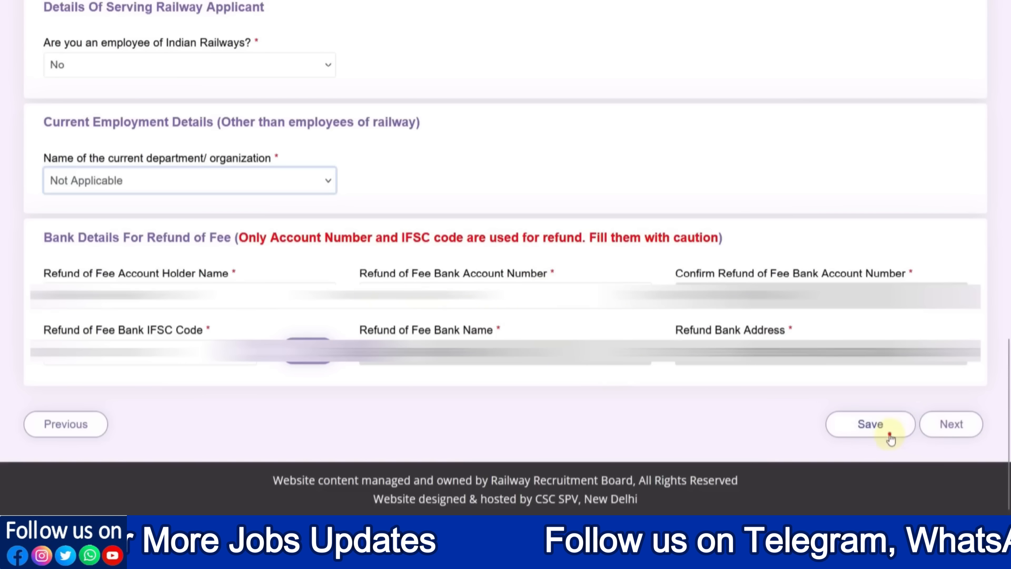
{"action": "scroll", "coordinate": [572, 396], "scroll_direction": "down", "scroll_amount": 2}
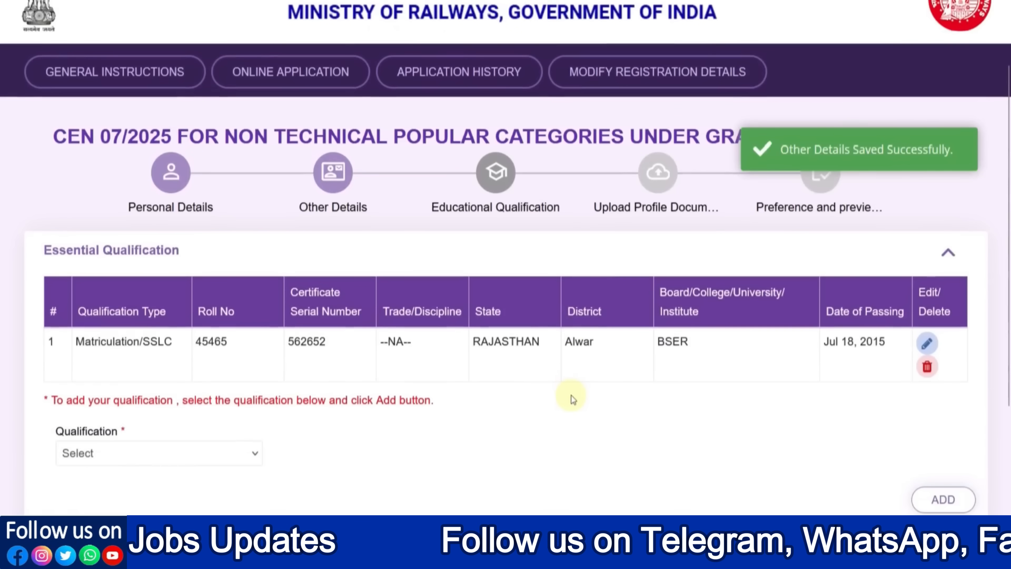
- Update the Matriculation/SSLC entry, keeping RAJASTHAN and Alwar, after checking the roll and serial numbers
{"action": "scroll", "coordinate": [573, 399], "scroll_direction": "down", "scroll_amount": 3}
{"action": "left_click", "coordinate": [928, 199]}
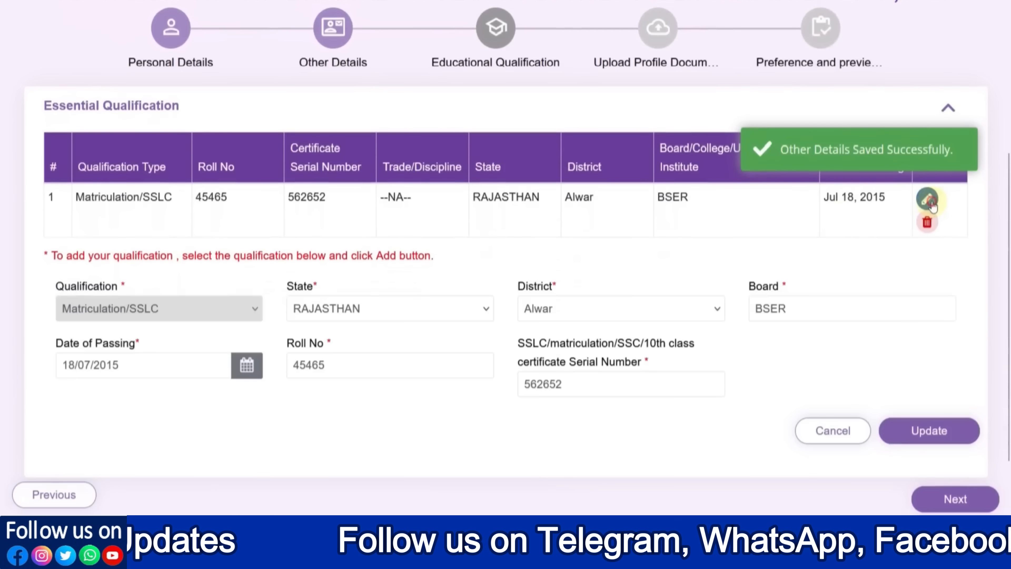
{"action": "left_click", "coordinate": [325, 310]}
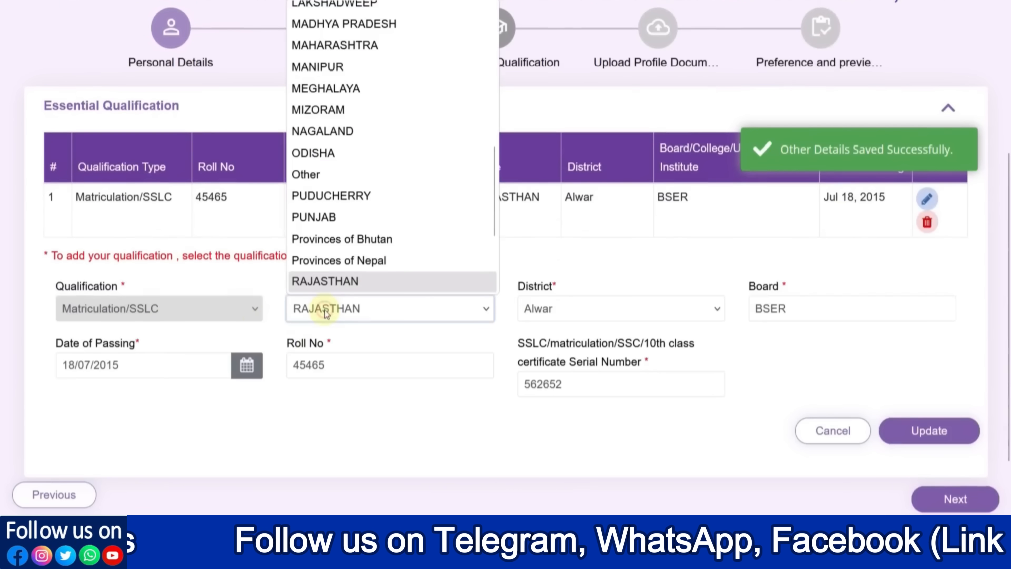
{"action": "left_click", "coordinate": [547, 313]}
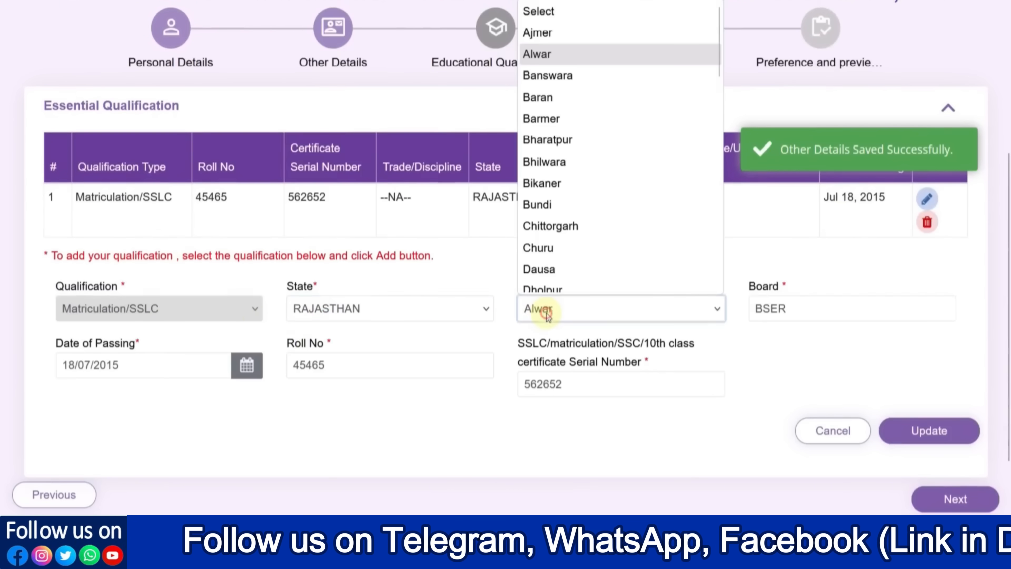
{"action": "left_click", "coordinate": [805, 313]}
{"action": "left_click", "coordinate": [244, 371]}
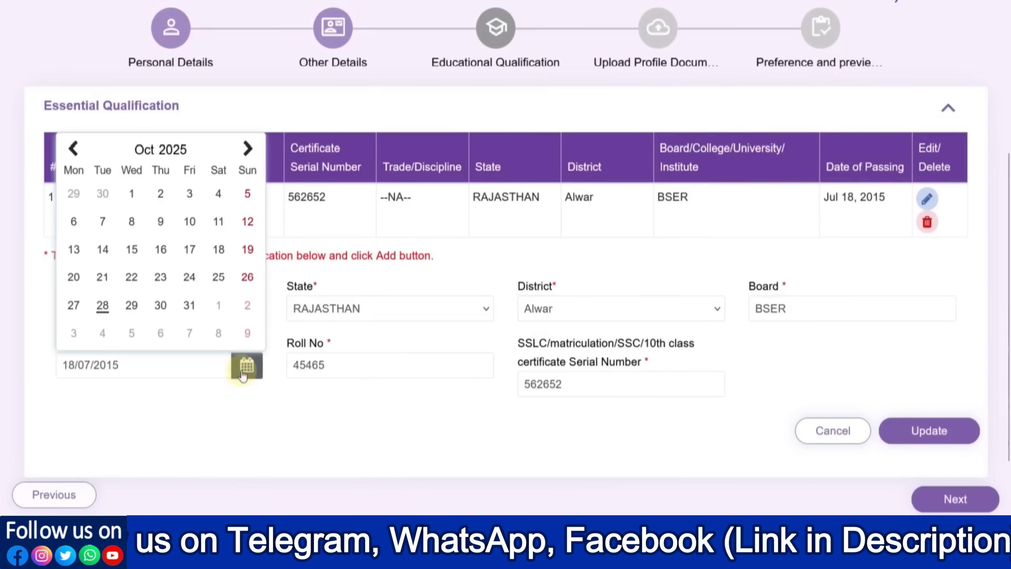
{"action": "left_click", "coordinate": [355, 371]}
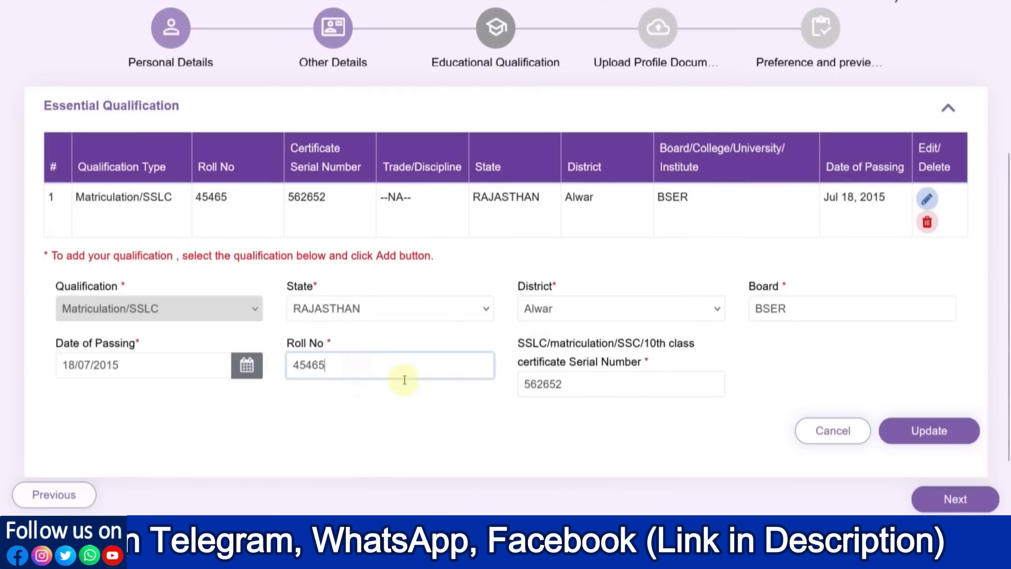
{"action": "left_click", "coordinate": [613, 394]}
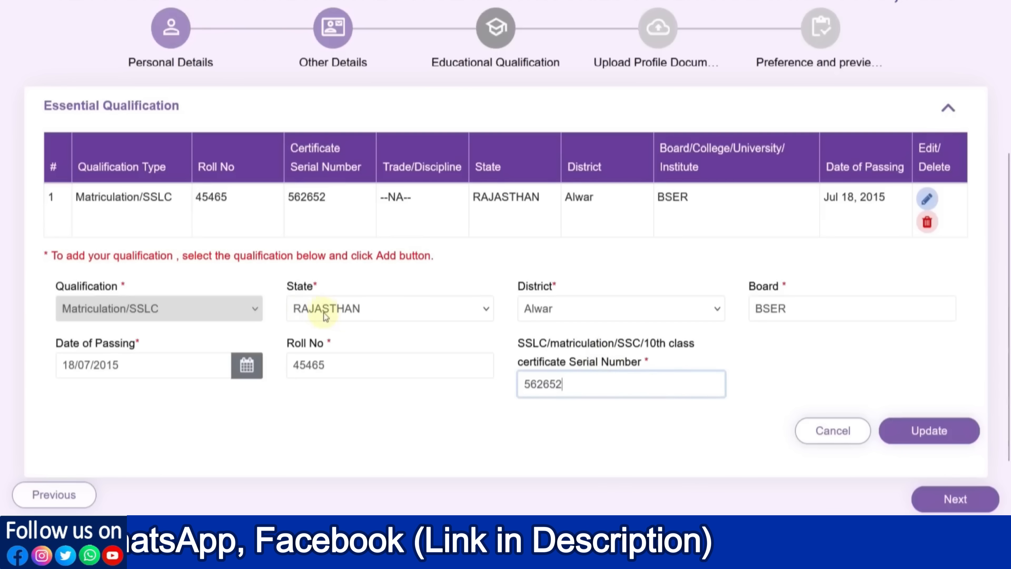
{"action": "left_click", "coordinate": [912, 431]}
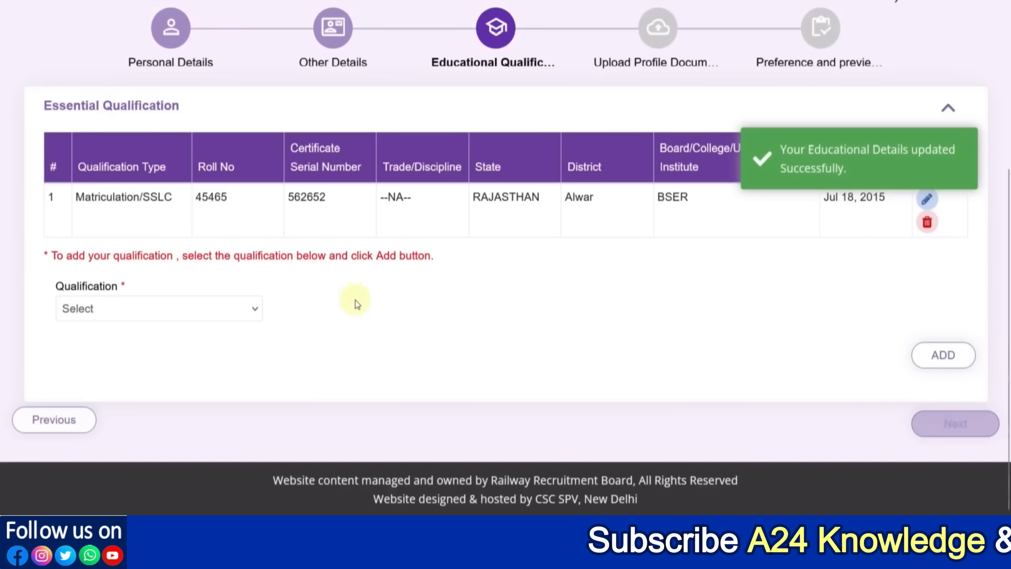
- Start a 12th (+2 Stage) entry: Any Discipline, RAJASTHAN, Alwar, board BSER
{"action": "left_click", "coordinate": [179, 306]}
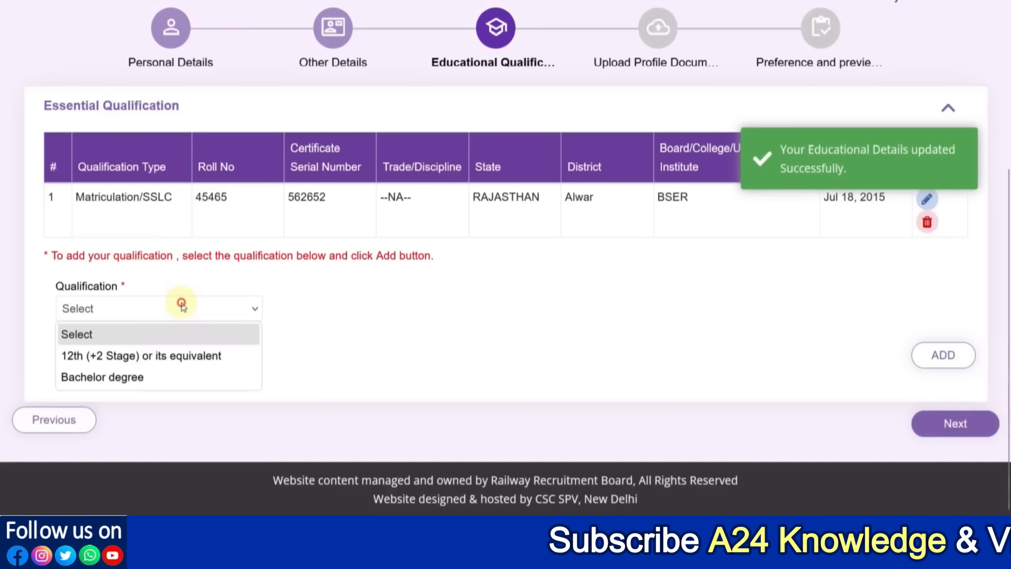
{"action": "left_click", "coordinate": [164, 360]}
{"action": "left_click", "coordinate": [338, 309]}
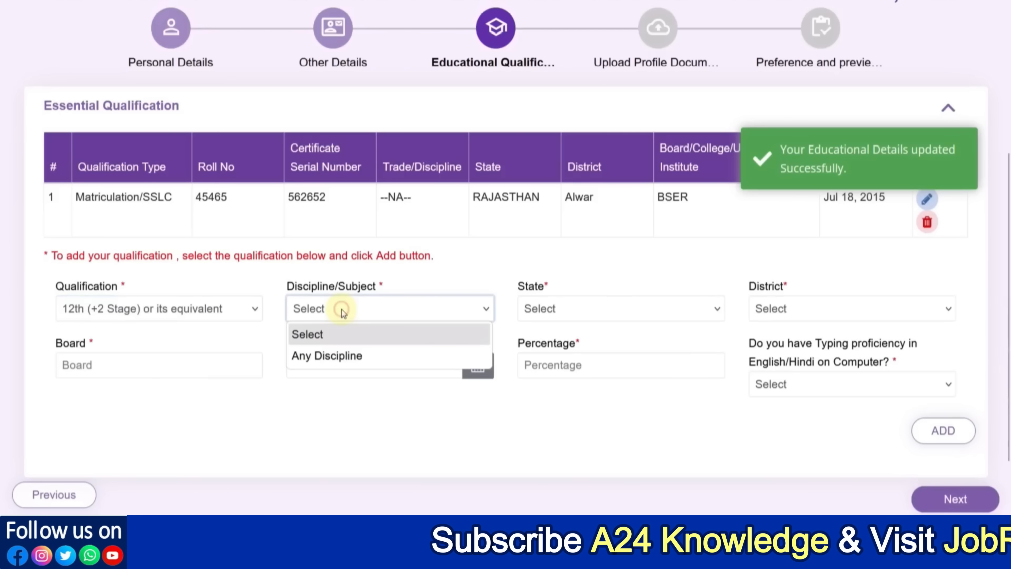
{"action": "left_click", "coordinate": [339, 357]}
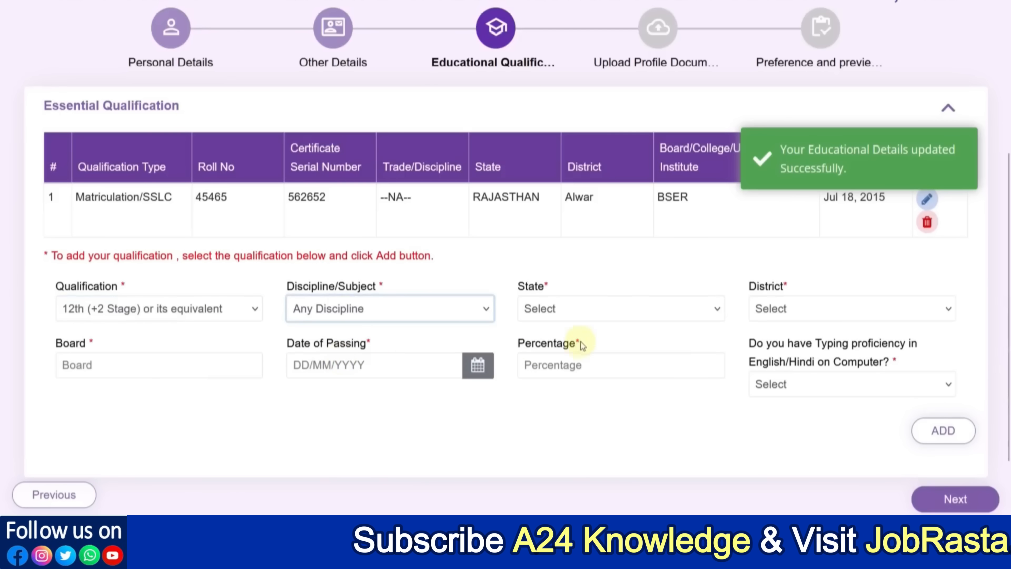
{"action": "left_click", "coordinate": [573, 314]}
{"action": "scroll", "coordinate": [594, 208], "scroll_direction": "down", "scroll_amount": 10}
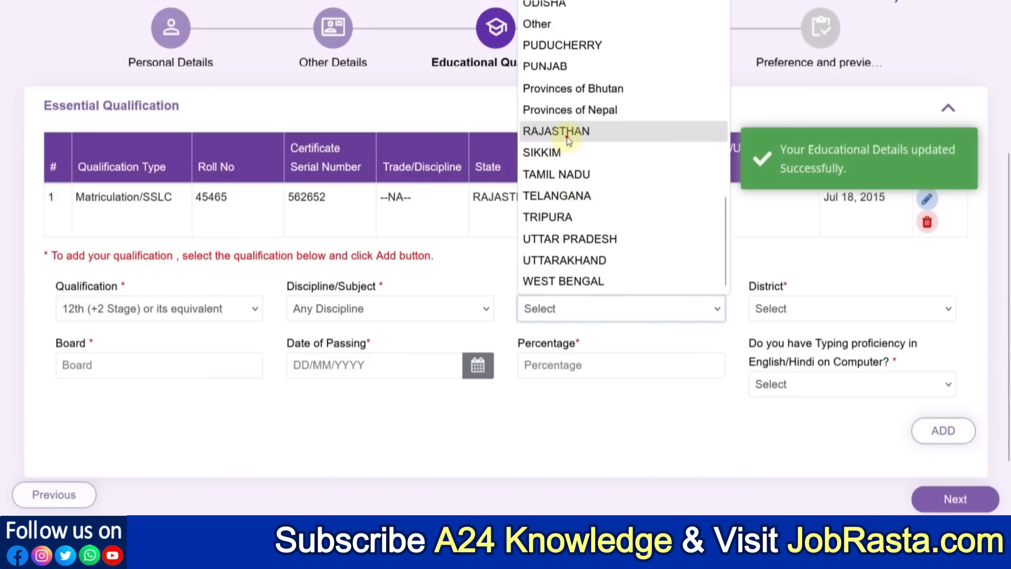
{"action": "left_click", "coordinate": [556, 131]}
{"action": "left_click", "coordinate": [781, 321]}
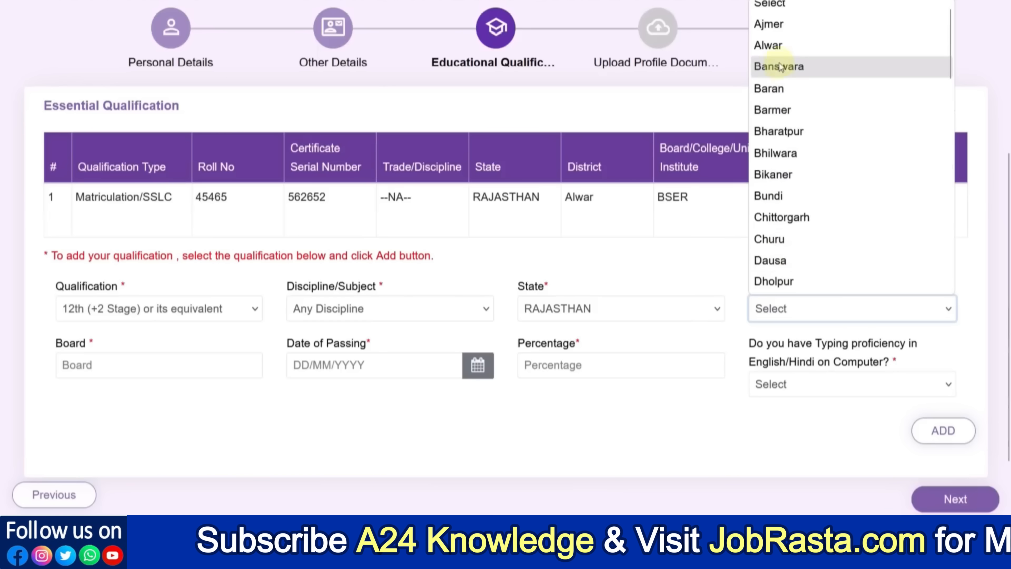
{"action": "left_click", "coordinate": [774, 43]}
{"action": "left_click", "coordinate": [137, 373]}
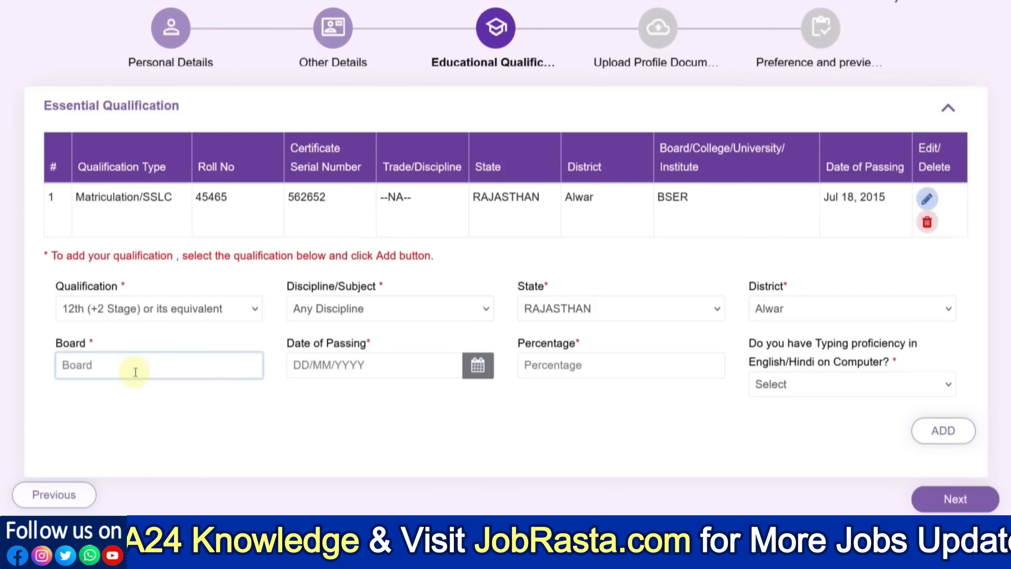
{"action": "type", "text": "BSER"}
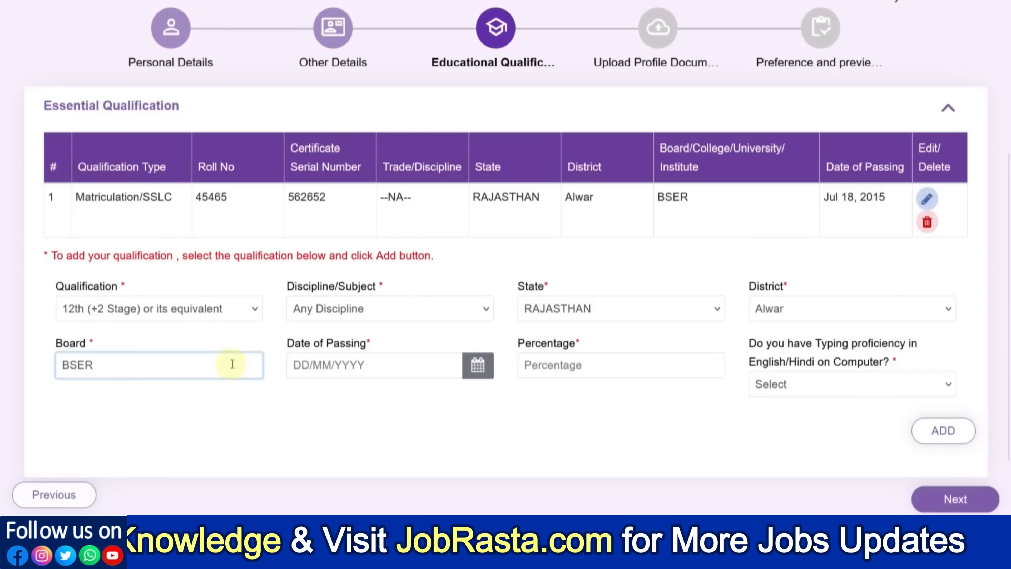
- Set passing date 23/06/2017, 70.00 percent, typing proficiency Yes, and add the 12th qualification
{"action": "left_click", "coordinate": [392, 372]}
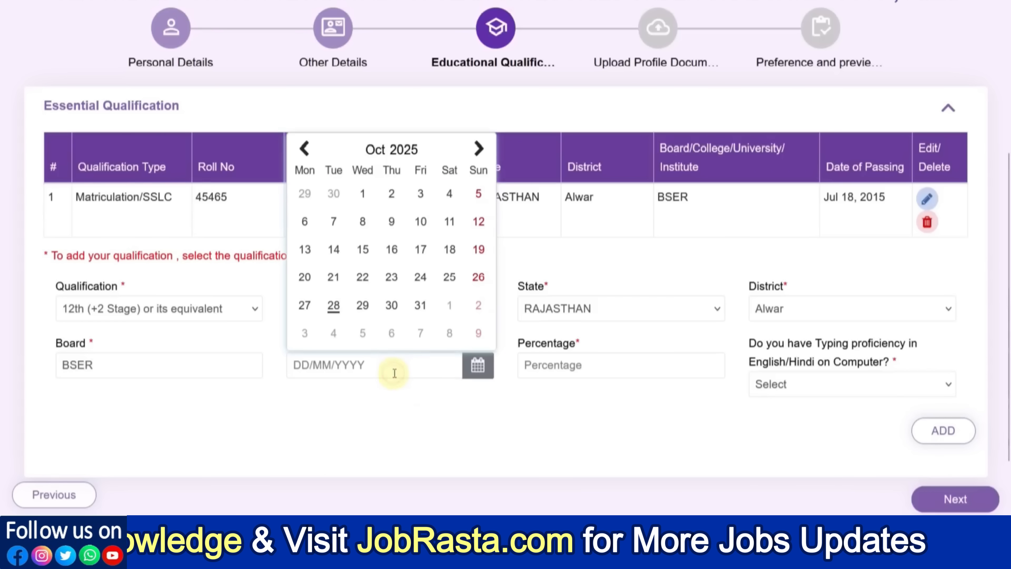
{"action": "left_click", "coordinate": [404, 150]}
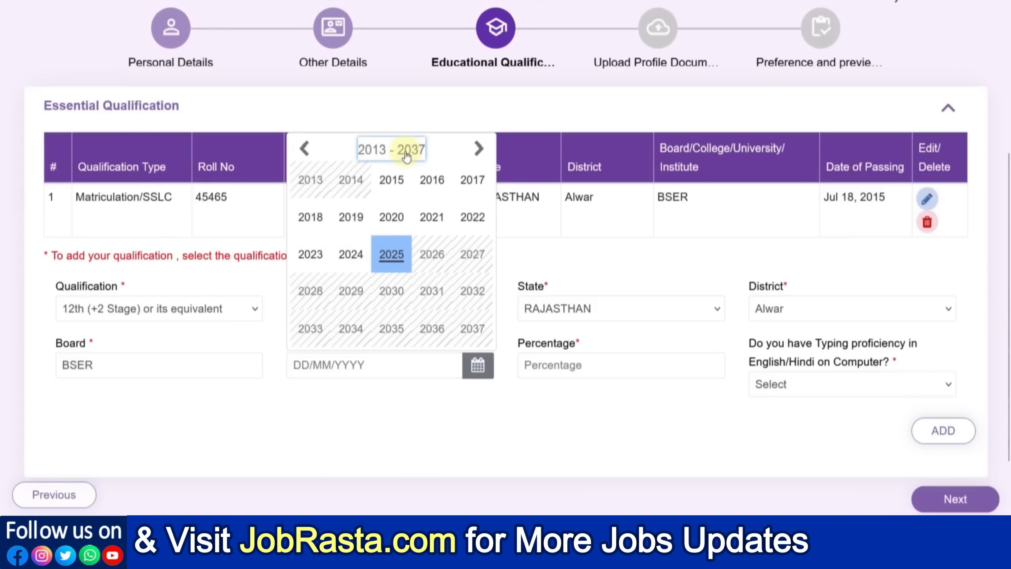
{"action": "left_click", "coordinate": [464, 181]}
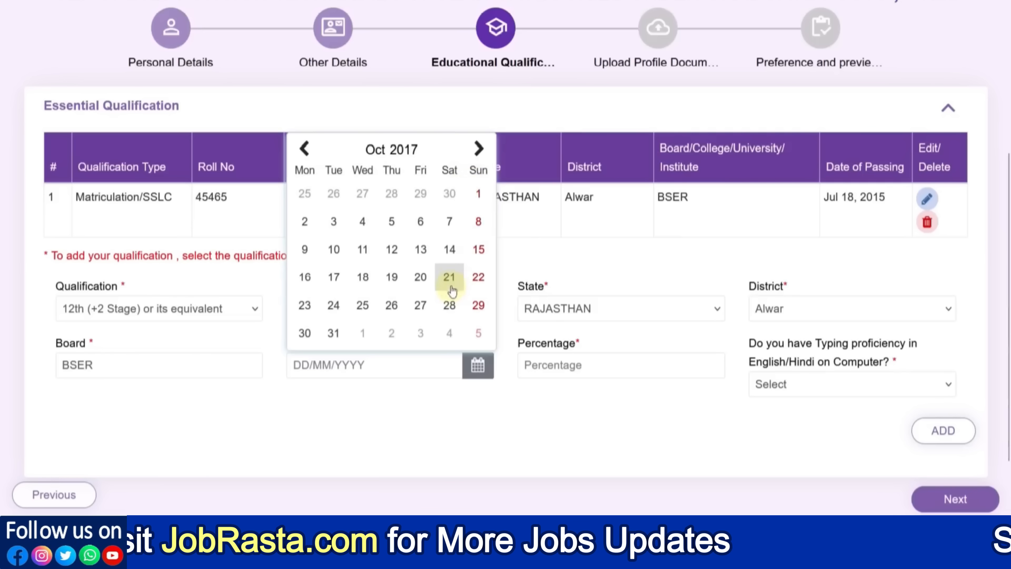
{"action": "left_click", "coordinate": [374, 150]}
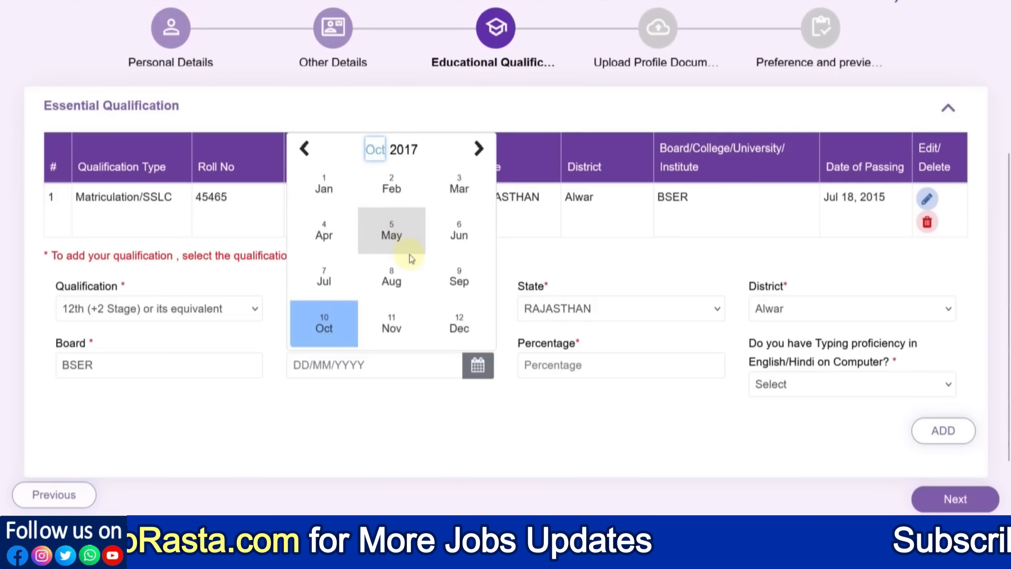
{"action": "left_click", "coordinate": [459, 234]}
{"action": "left_click", "coordinate": [410, 285]}
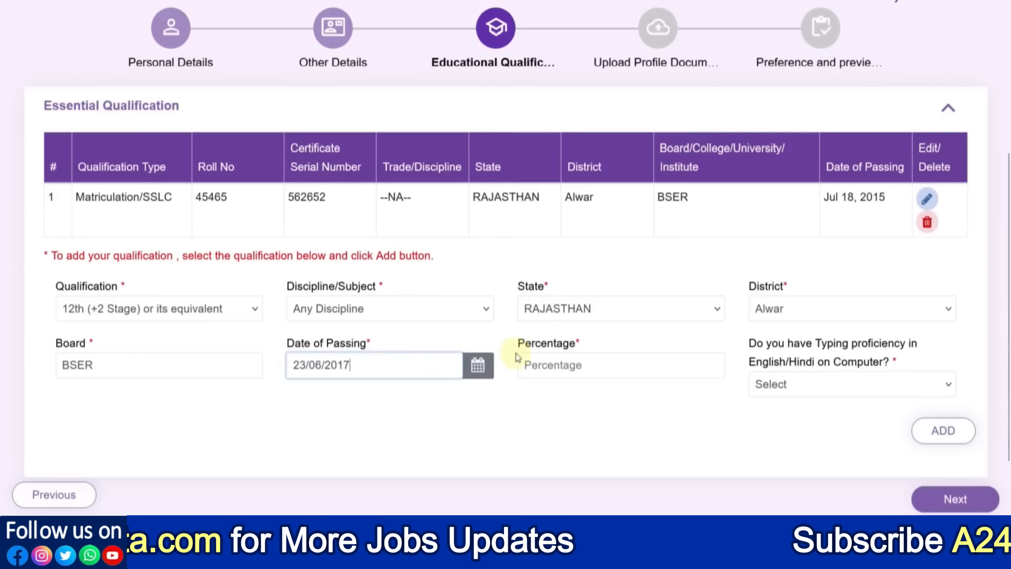
{"action": "left_click", "coordinate": [551, 358]}
{"action": "type", "text": "70"}
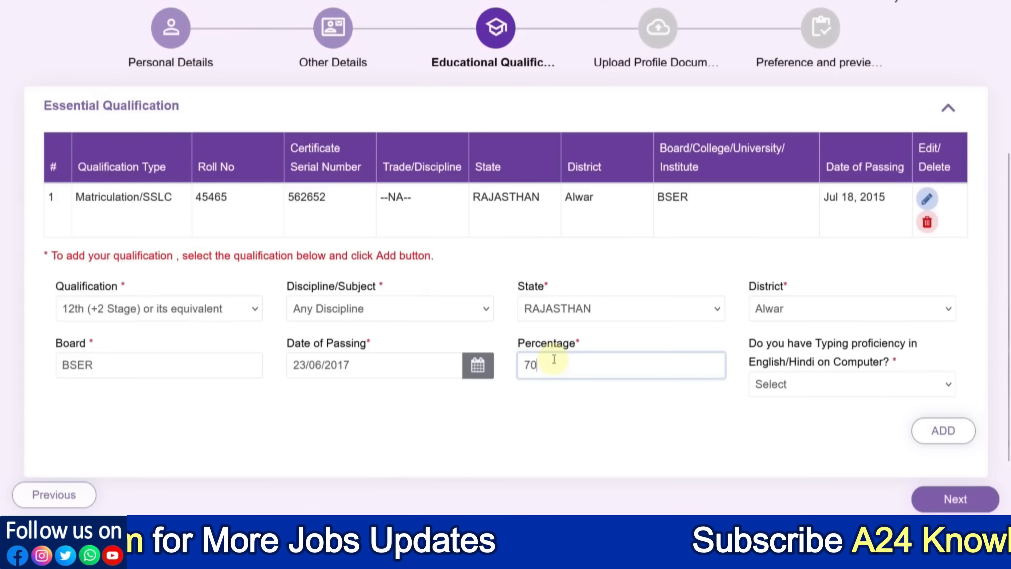
{"action": "type", "text": ".00"}
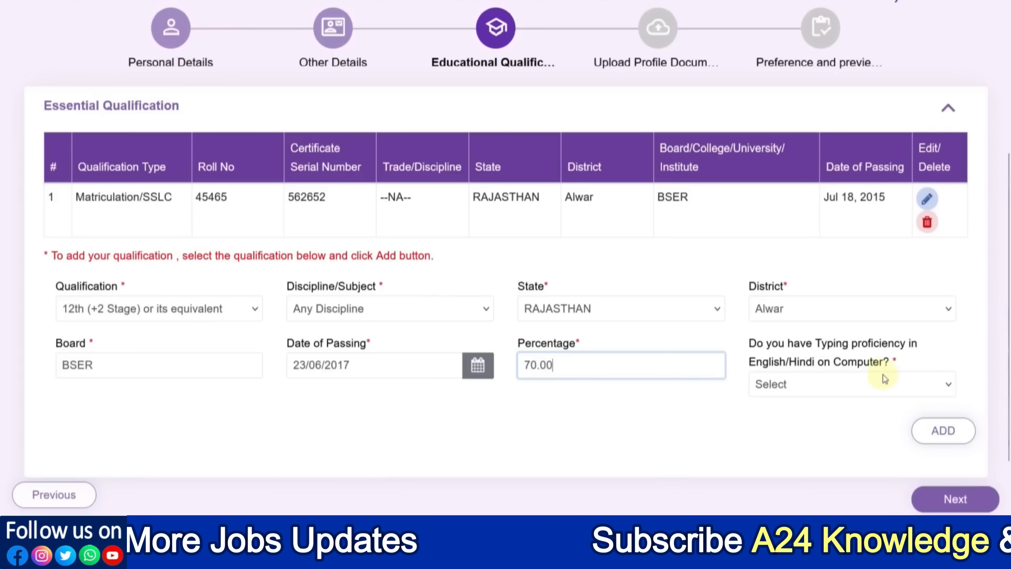
{"action": "left_click", "coordinate": [884, 376]}
{"action": "left_click", "coordinate": [782, 430]}
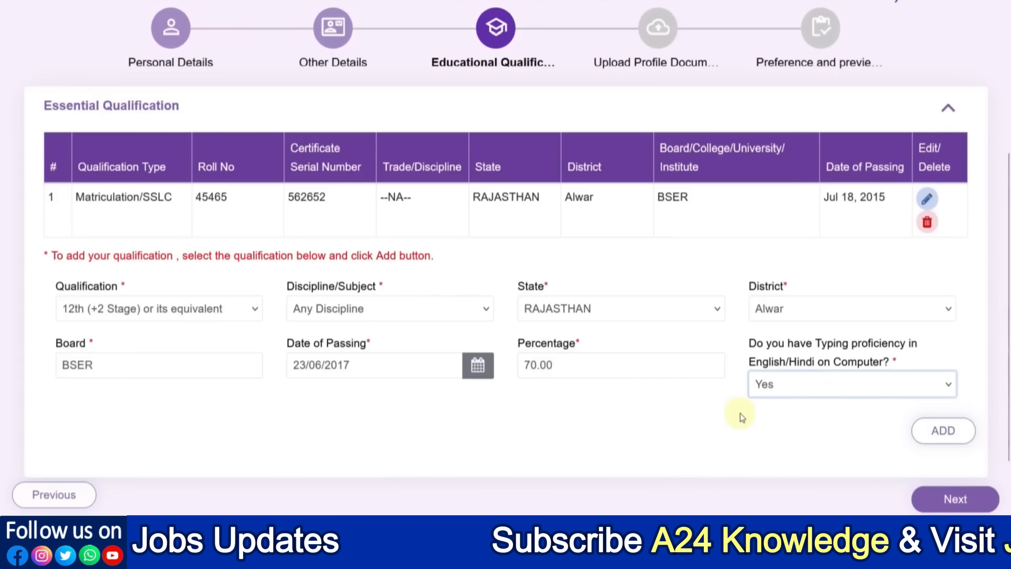
{"action": "left_click", "coordinate": [944, 431]}
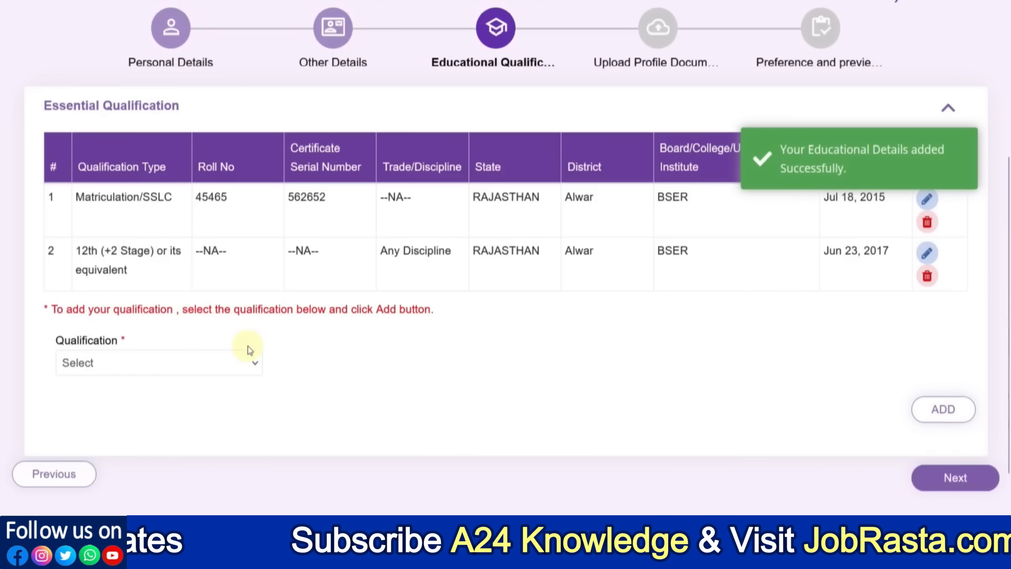
{"action": "left_click", "coordinate": [198, 364]}
- Enter a Bachelor degree qualification: course BA, RAJASTHAN, Alwar, college MNIT
{"action": "left_click", "coordinate": [159, 430]}
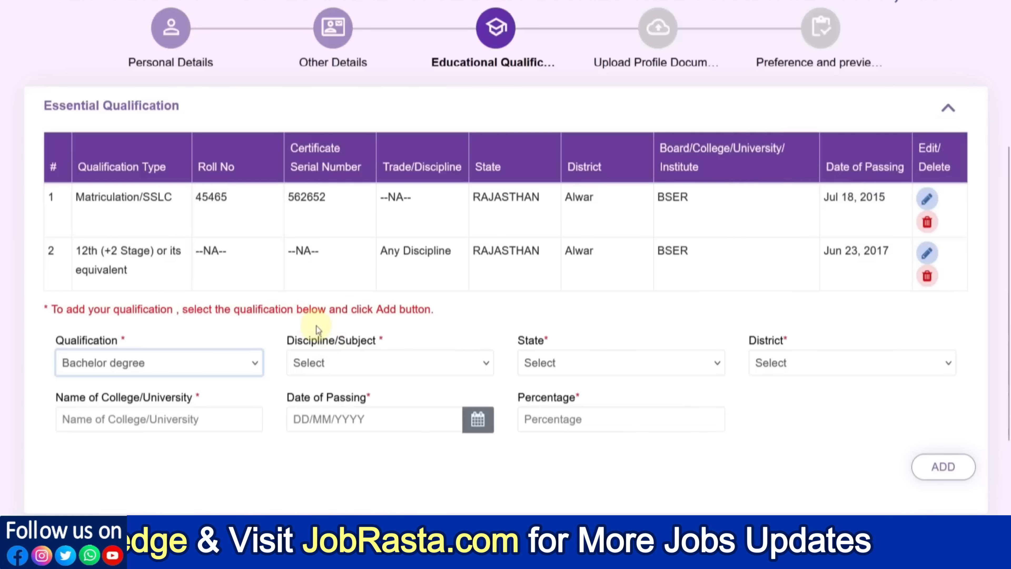
{"action": "left_click", "coordinate": [343, 370]}
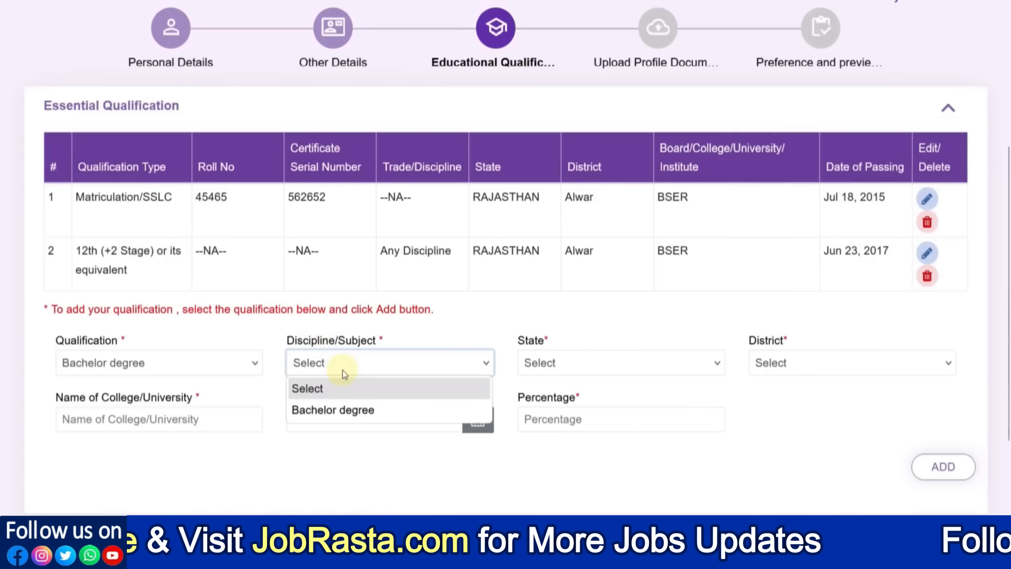
{"action": "left_click", "coordinate": [343, 418]}
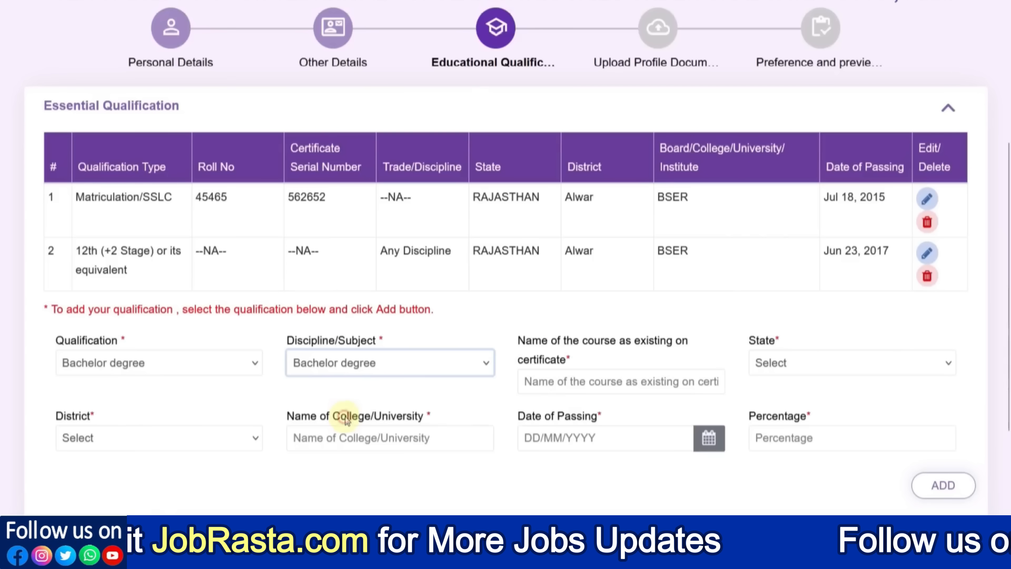
{"action": "left_click", "coordinate": [577, 384]}
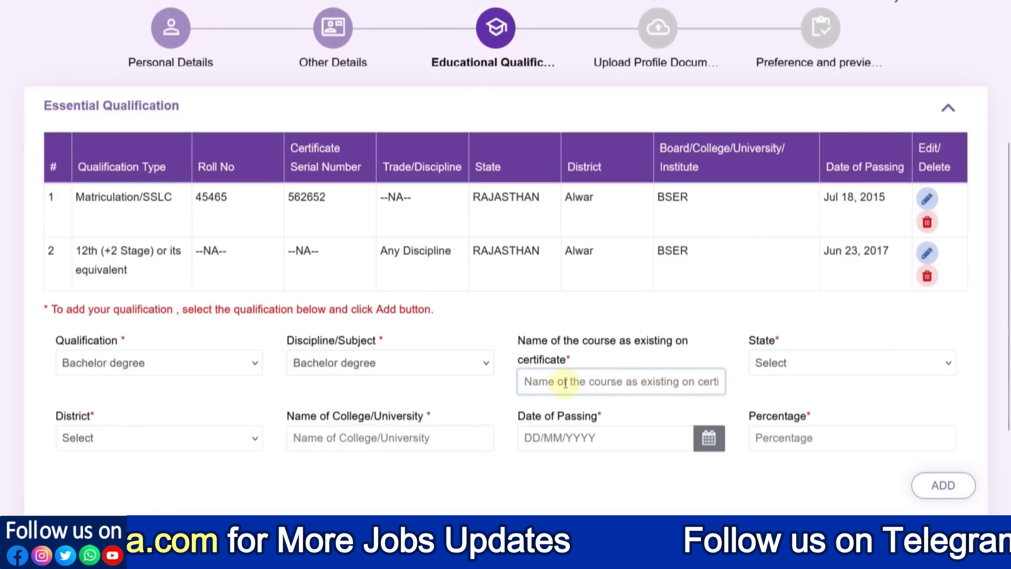
{"action": "type", "text": "B"}
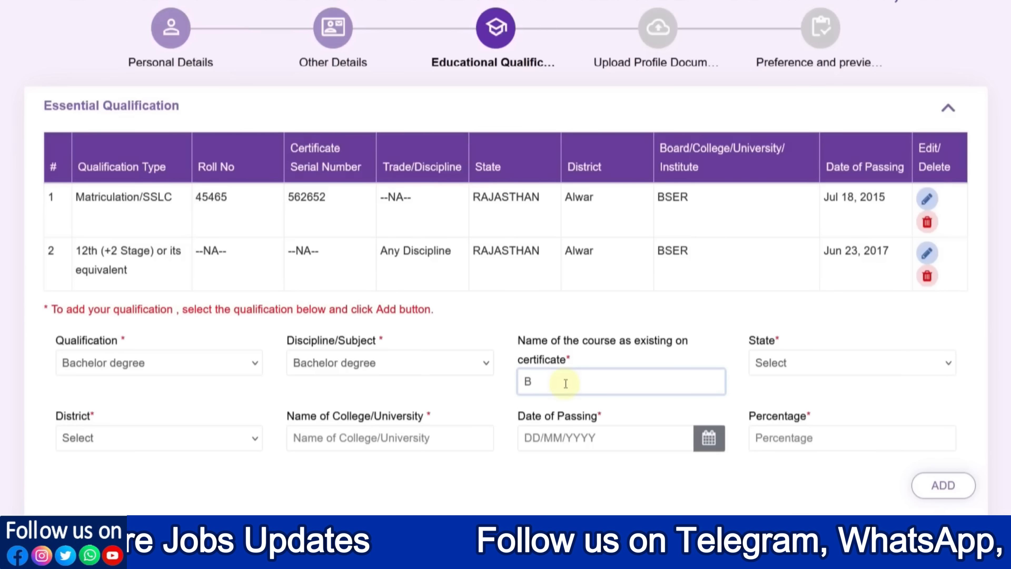
{"action": "type", "text": "A"}
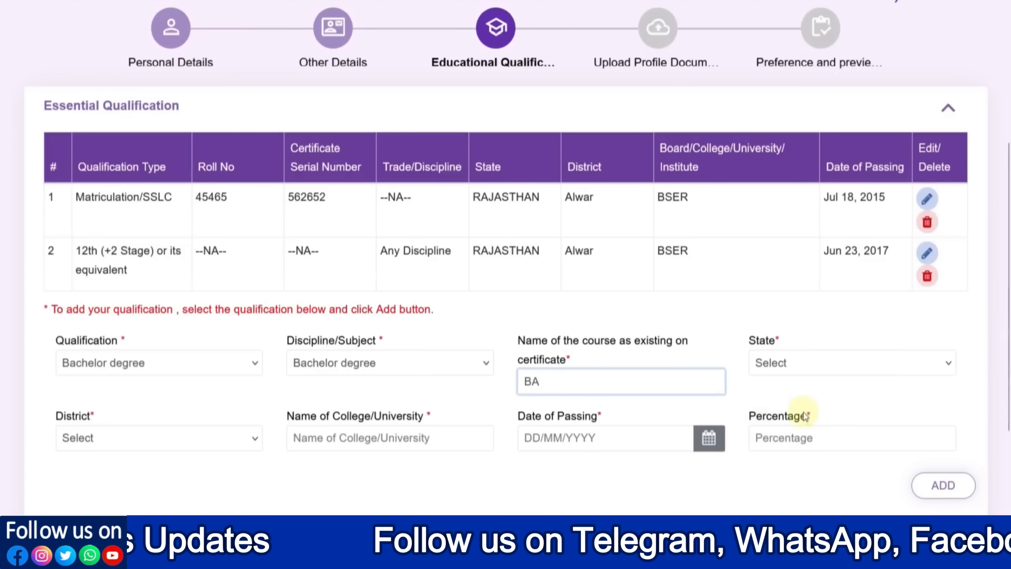
{"action": "left_click", "coordinate": [768, 362]}
{"action": "key", "text": "r"}
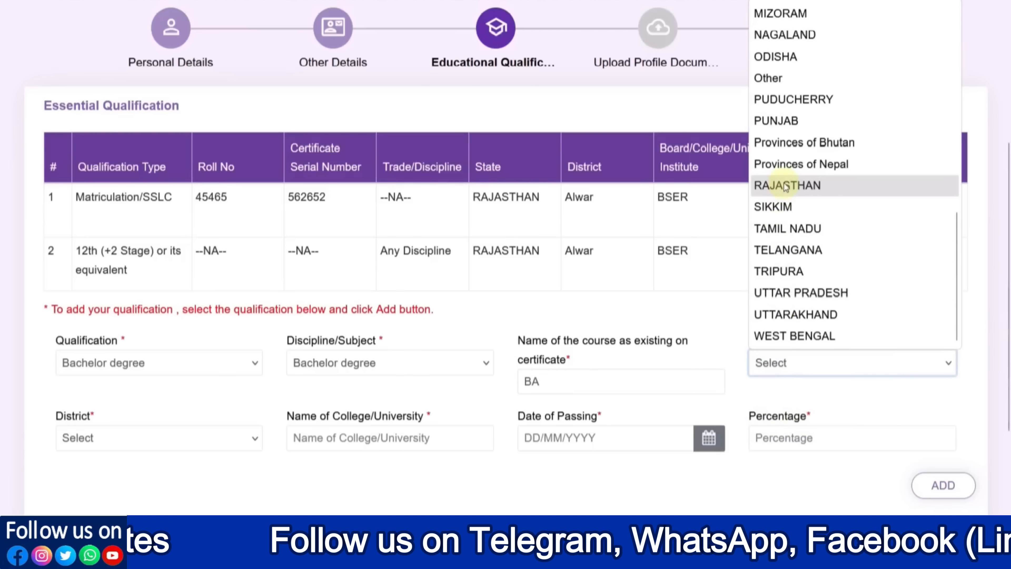
{"action": "left_click", "coordinate": [797, 185]}
{"action": "left_click", "coordinate": [85, 442]}
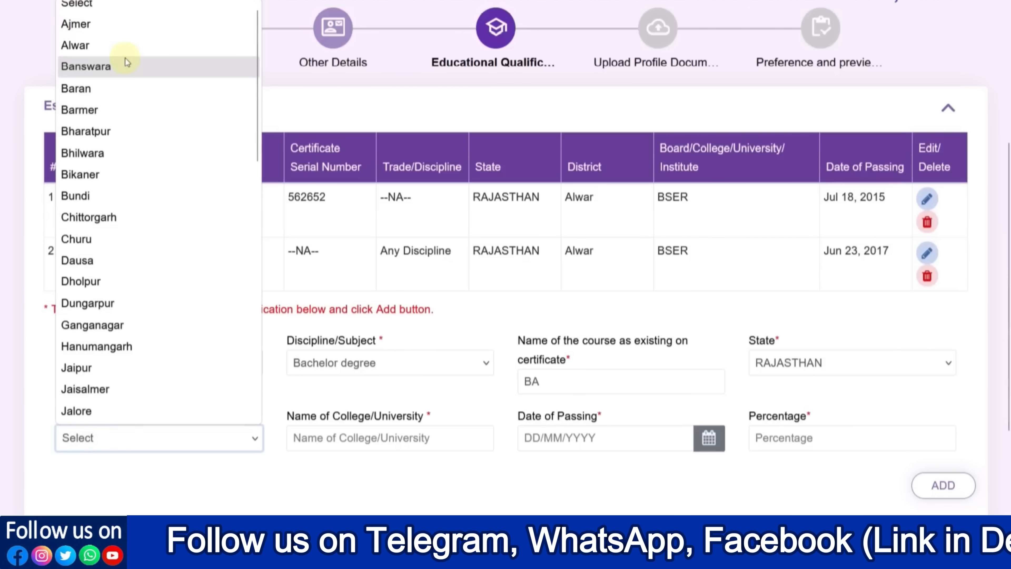
{"action": "left_click", "coordinate": [103, 54]}
{"action": "left_click", "coordinate": [367, 438]}
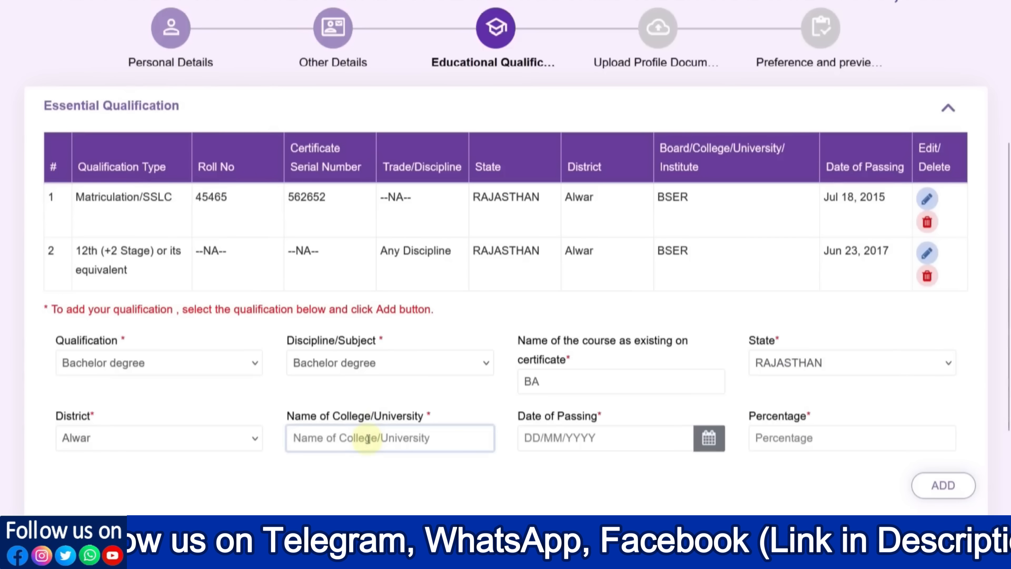
{"action": "type", "text": "MNIT"}
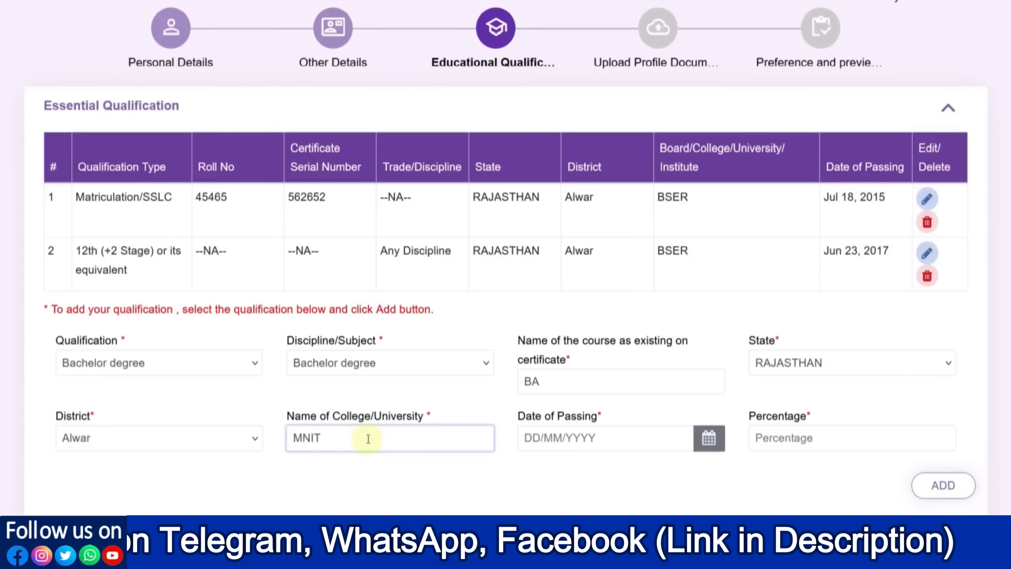
- Set passing date 23/10/2020 and 68 percent, then add the Bachelor degree row
{"action": "left_click", "coordinate": [708, 438]}
{"action": "left_click", "coordinate": [629, 222]}
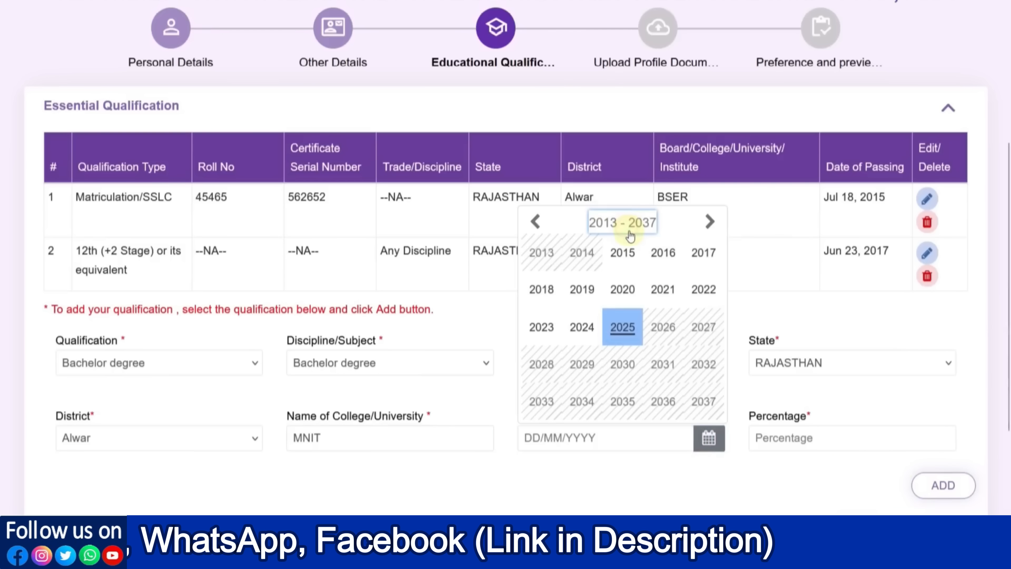
{"action": "left_click", "coordinate": [623, 289]}
{"action": "left_click", "coordinate": [650, 349]}
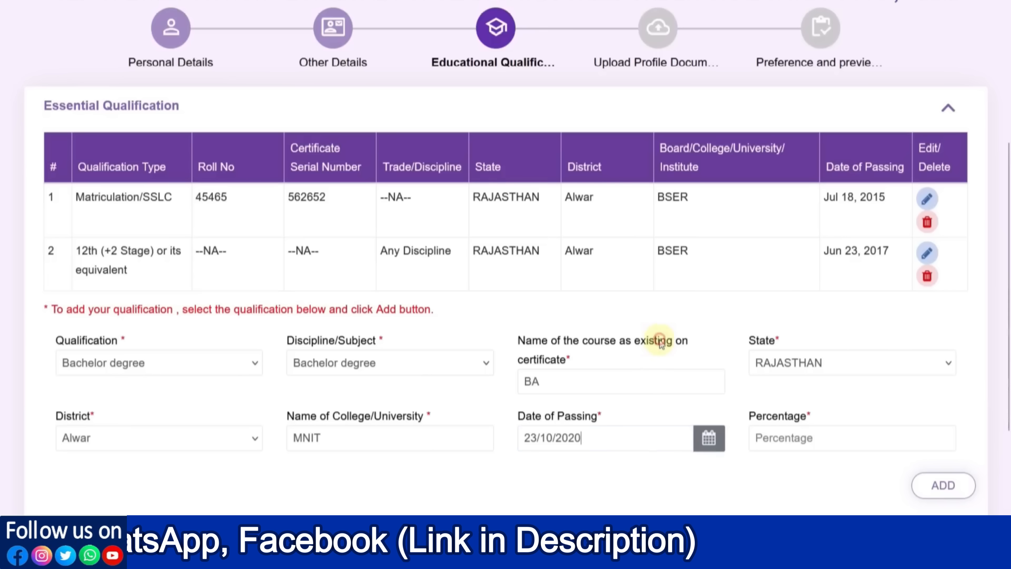
{"action": "left_click", "coordinate": [795, 431]}
{"action": "type", "text": "68"}
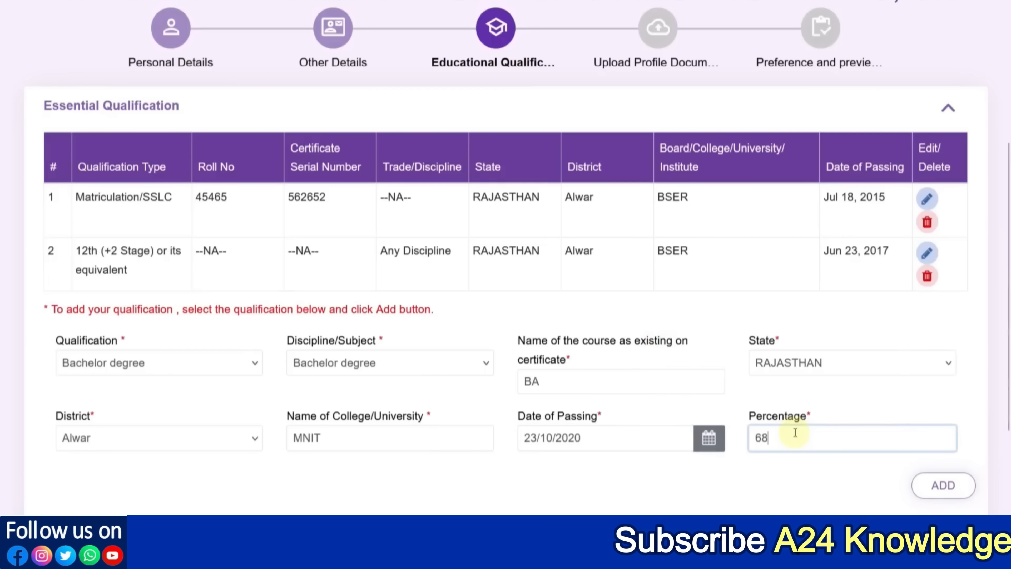
{"action": "left_click", "coordinate": [952, 487]}
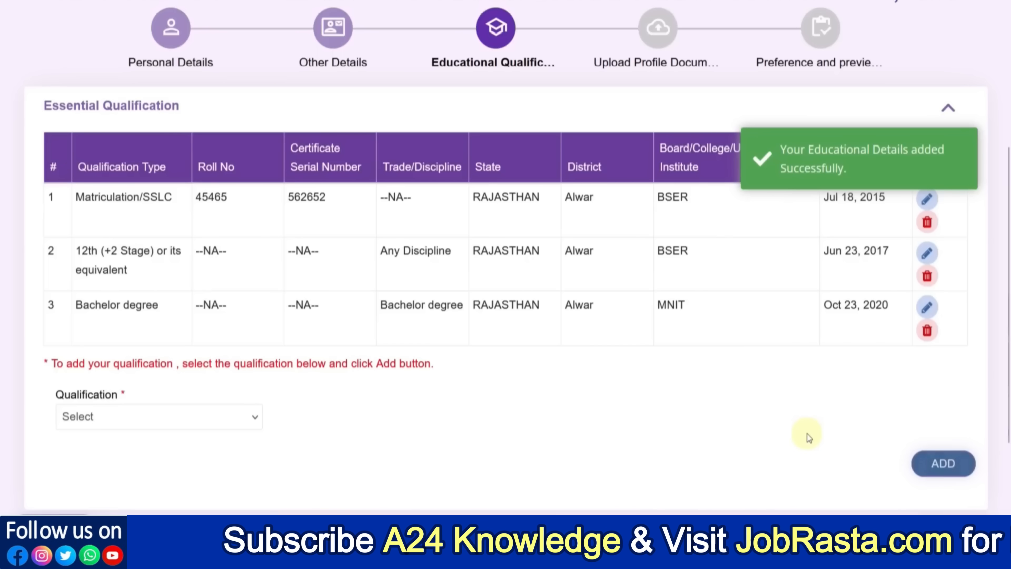
{"action": "scroll", "coordinate": [808, 434], "scroll_direction": "down", "scroll_amount": 2}
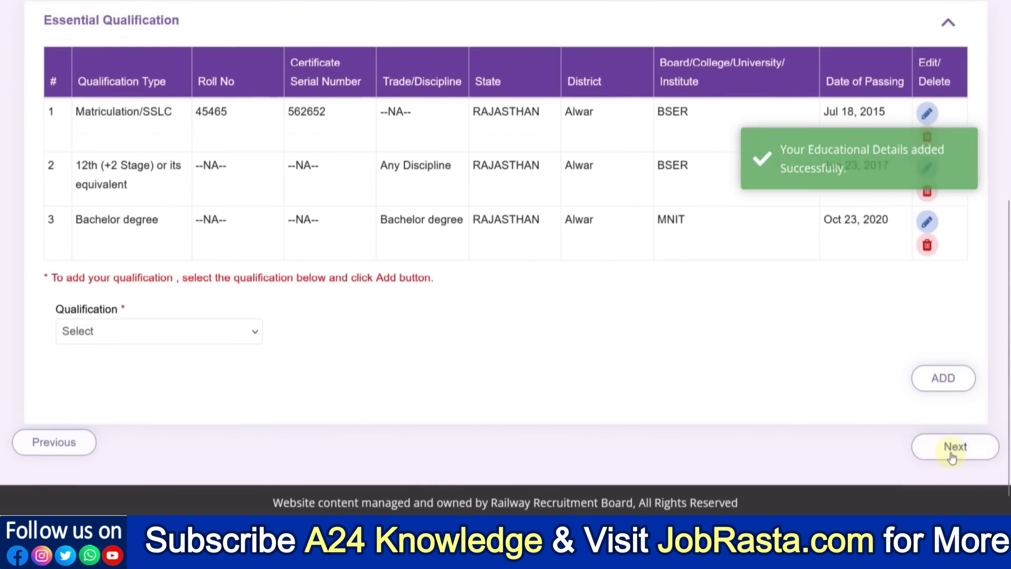
- Continue to the document upload step and scroll through its photograph guidelines
{"action": "left_click", "coordinate": [954, 448]}
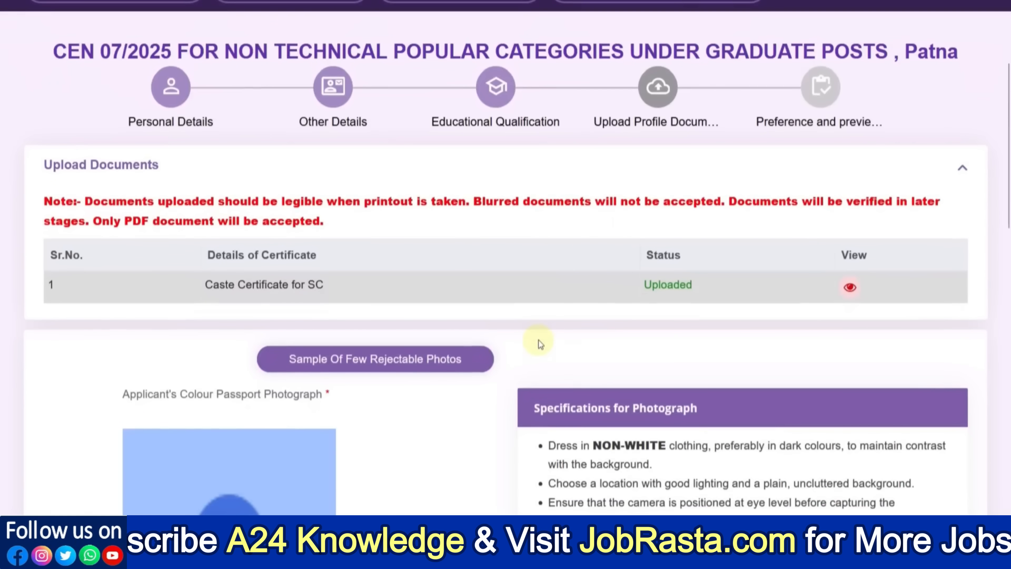
{"action": "scroll", "coordinate": [539, 343], "scroll_direction": "down", "scroll_amount": 2}
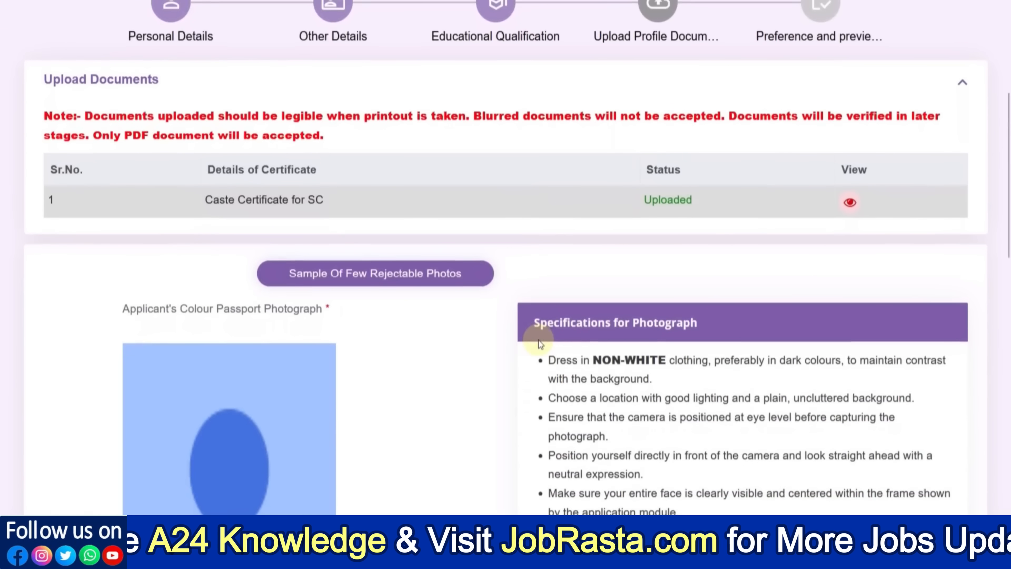
{"action": "scroll", "coordinate": [539, 340], "scroll_direction": "down", "scroll_amount": 8}
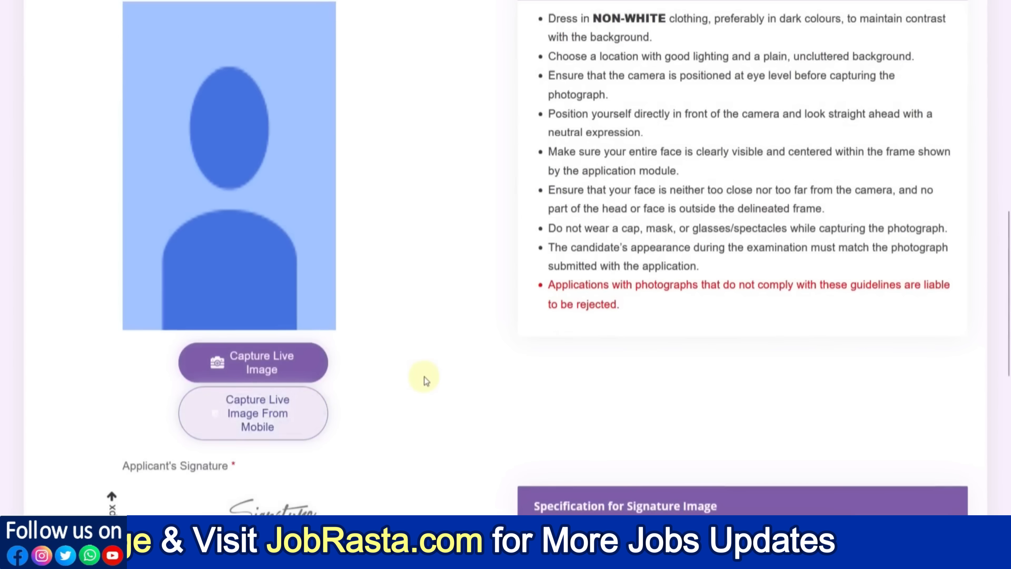
{"action": "scroll", "coordinate": [425, 377], "scroll_direction": "up", "scroll_amount": 2}
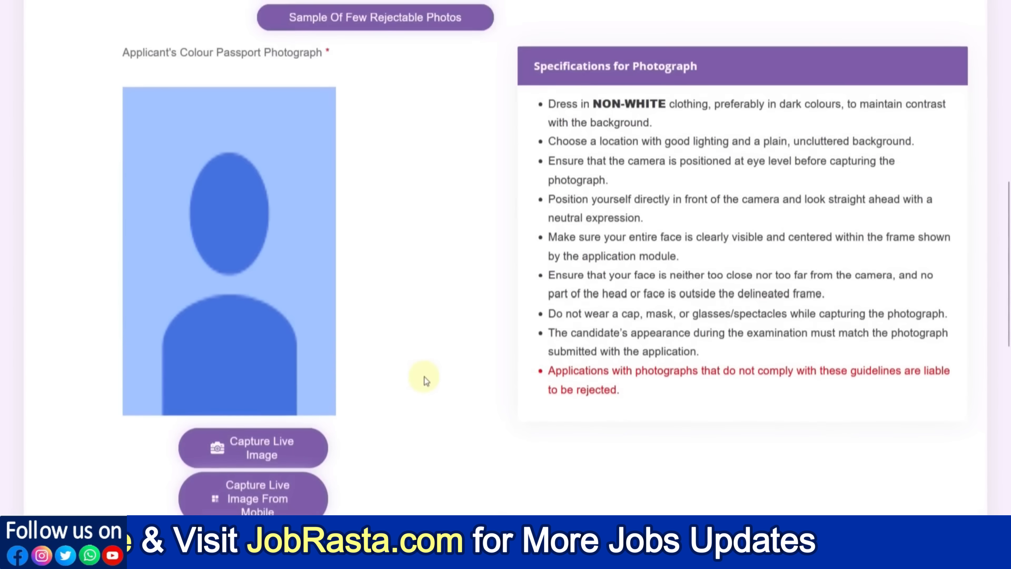
- Look through the Sample Of Few Rejectable Photos popup, then close it
{"action": "left_click", "coordinate": [365, 28]}
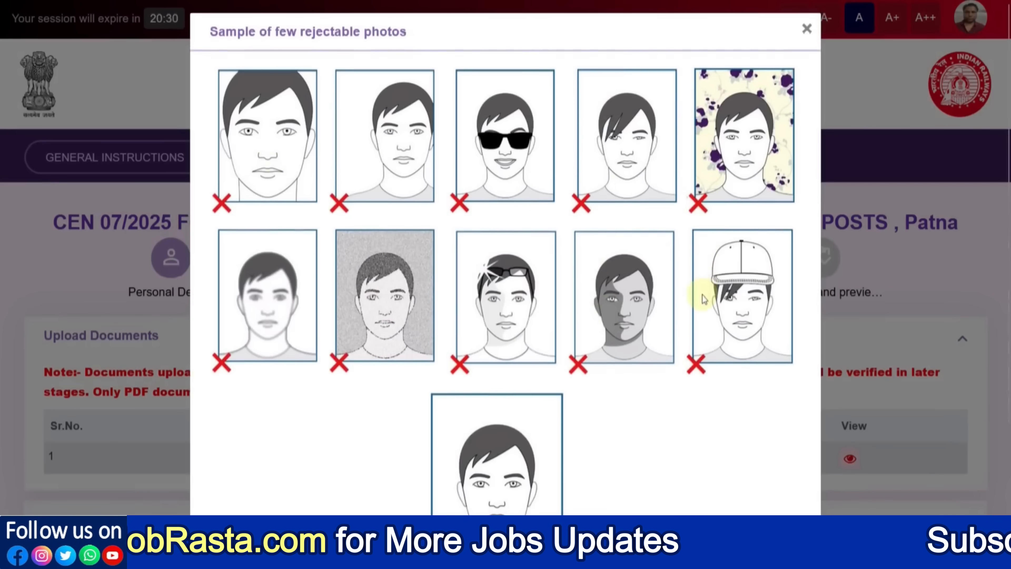
{"action": "scroll", "coordinate": [463, 385], "scroll_direction": "down", "scroll_amount": 2}
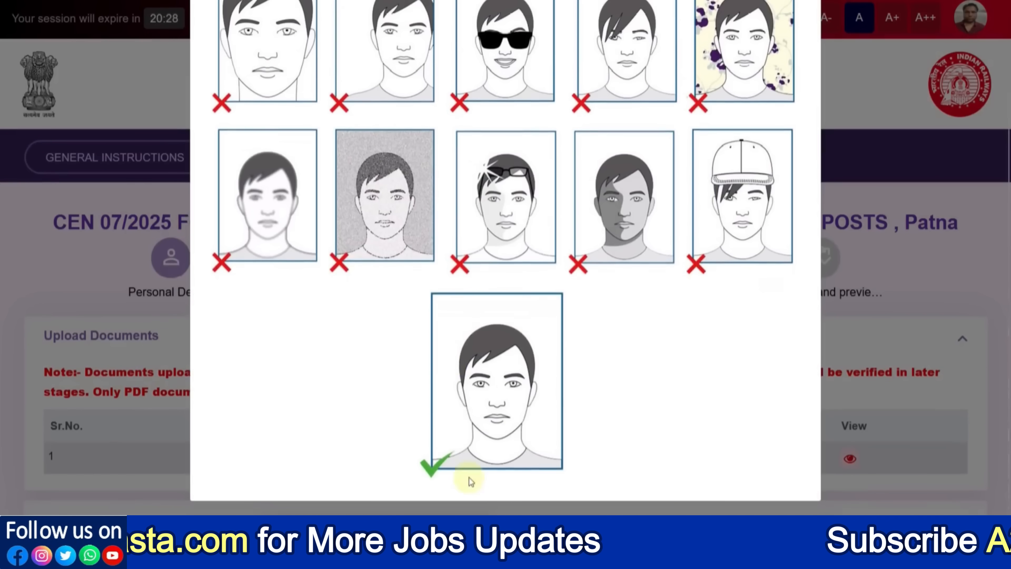
{"action": "scroll", "coordinate": [580, 364], "scroll_direction": "up", "scroll_amount": 2}
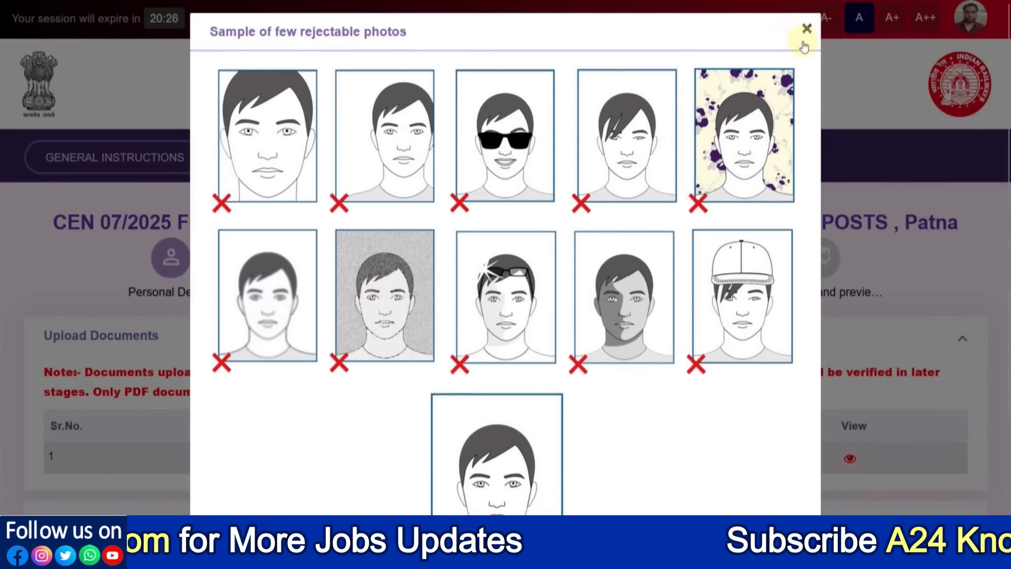
{"action": "left_click", "coordinate": [807, 32]}
- Scroll to the signature specification and highlight the 140 x 60 pixel and 30KB–49KB requirements
{"action": "scroll", "coordinate": [733, 337], "scroll_direction": "down", "scroll_amount": 10}
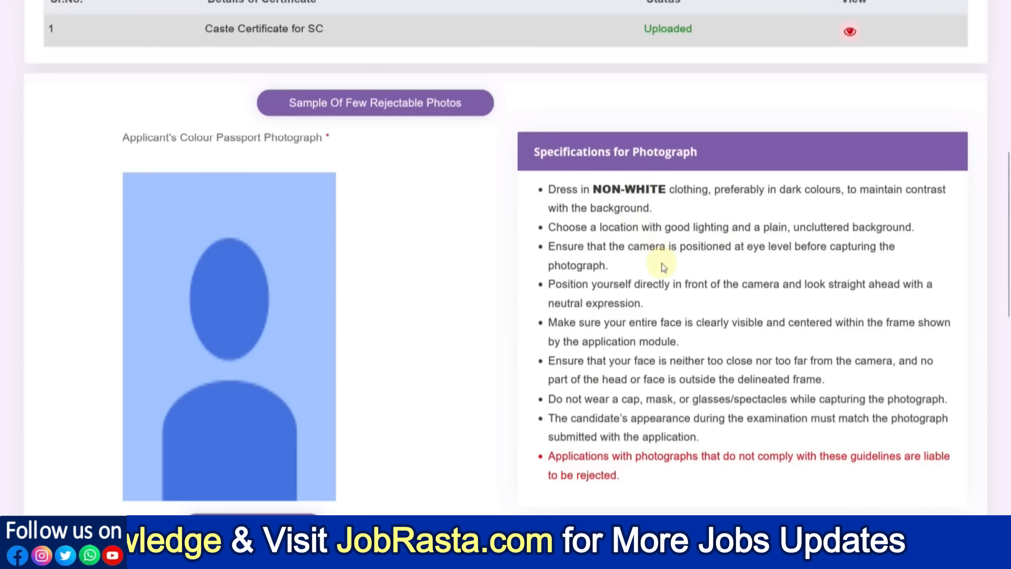
{"action": "scroll", "coordinate": [690, 304], "scroll_direction": "down", "scroll_amount": 10}
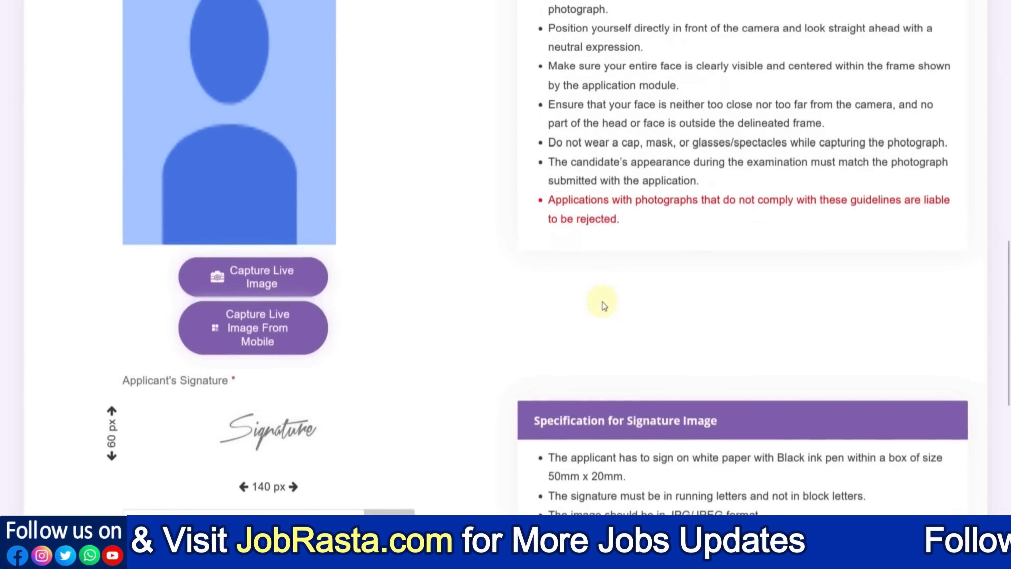
{"action": "scroll", "coordinate": [410, 327], "scroll_direction": "down", "scroll_amount": 2}
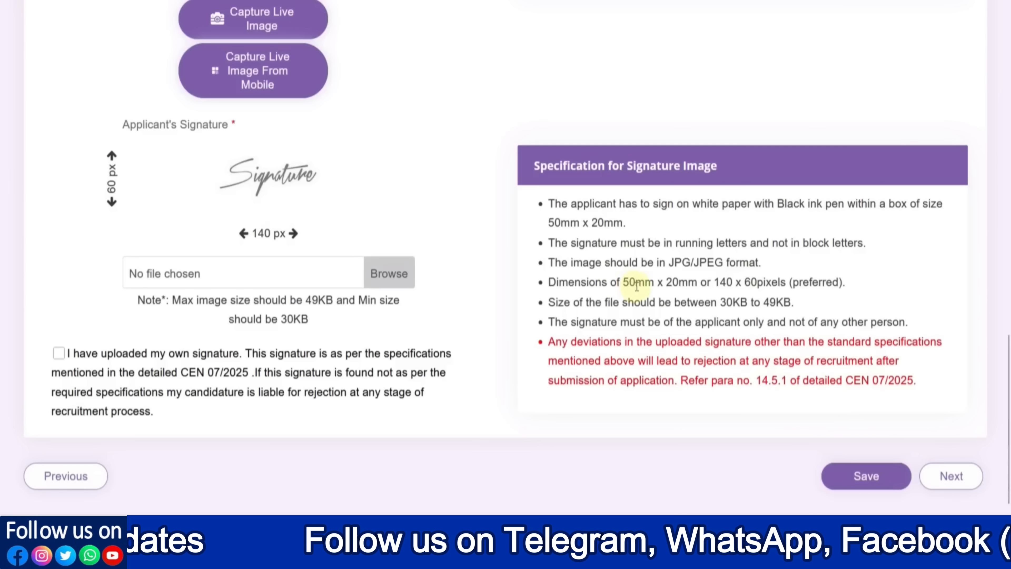
{"action": "left_click_drag", "start_coordinate": [719, 282], "coordinate": [778, 282]}
{"action": "left_click_drag", "start_coordinate": [720, 302], "coordinate": [779, 302]}
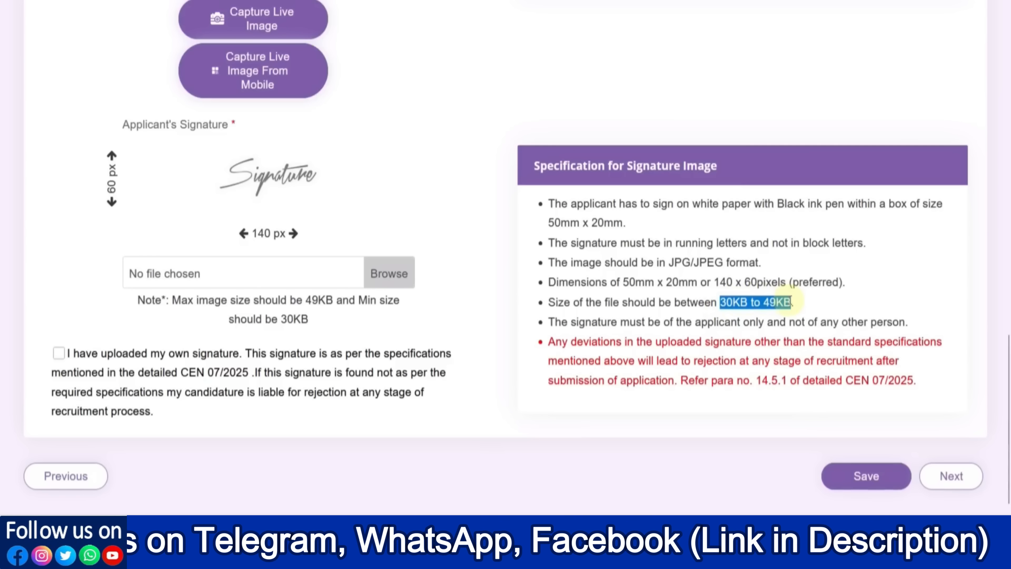
{"action": "left_click", "coordinate": [452, 221]}
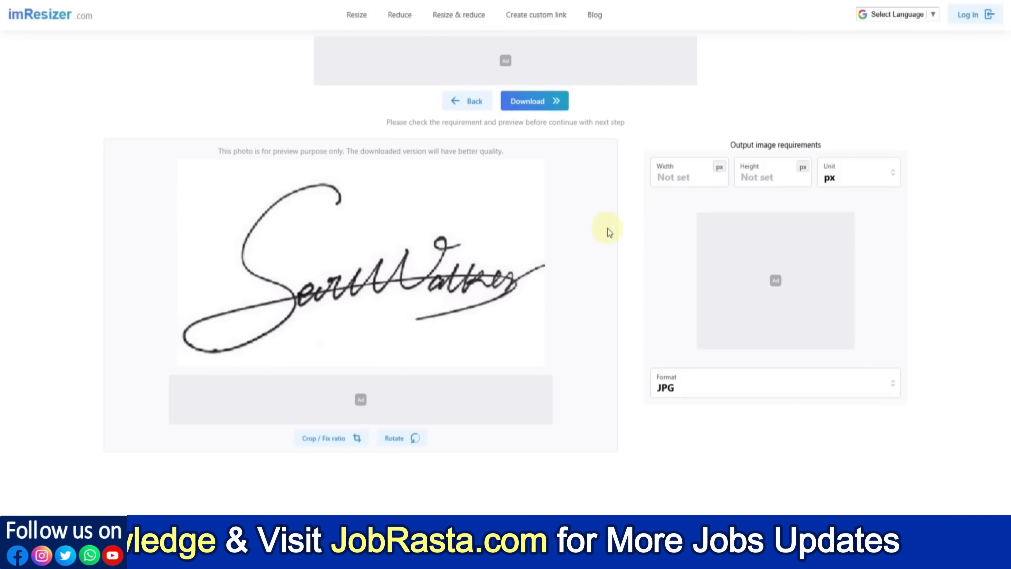
- Set width 140 and height 60 for the signature in imResizer and download the JPG
{"action": "left_click", "coordinate": [677, 179]}
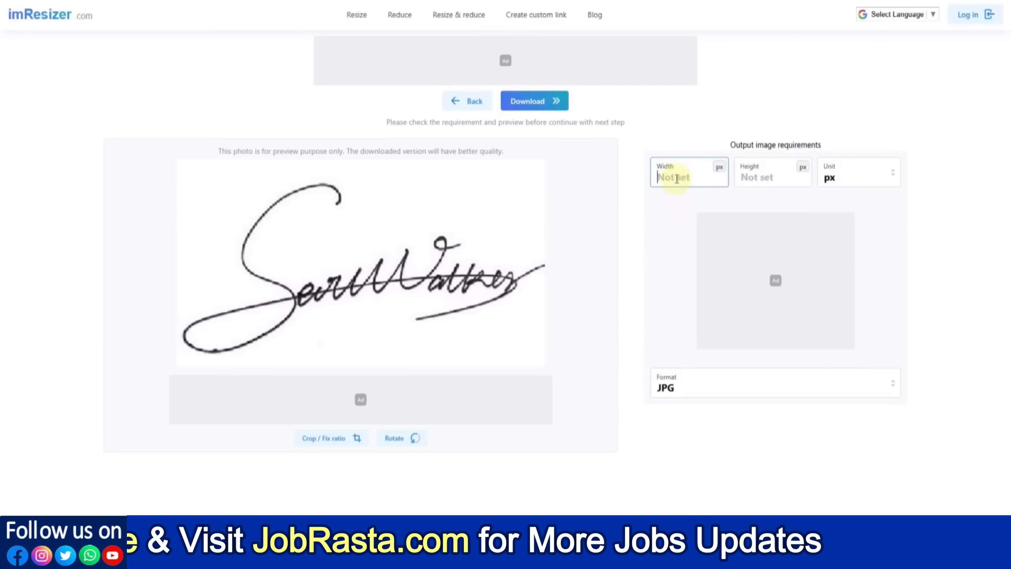
{"action": "type", "text": "140"}
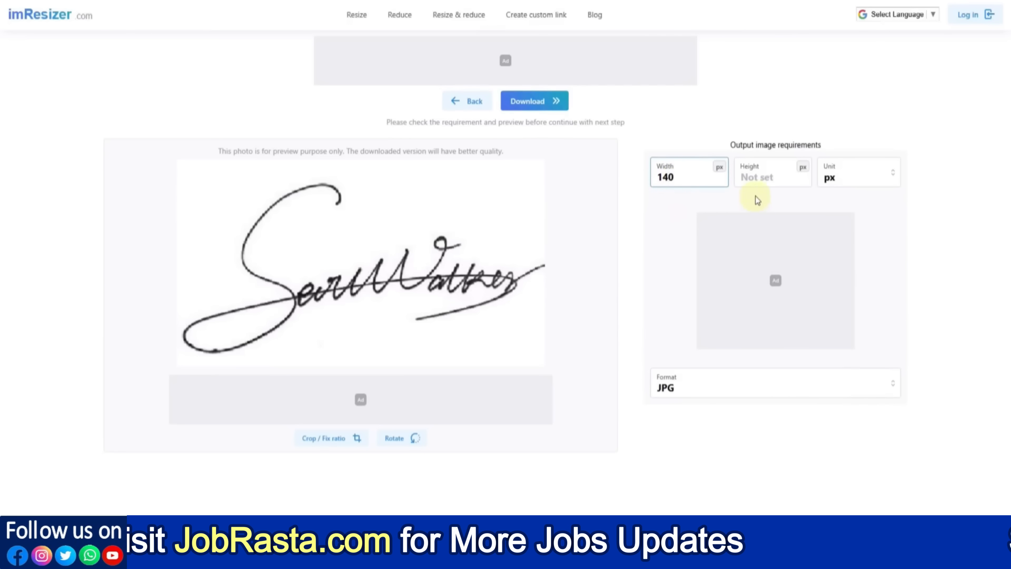
{"action": "left_click", "coordinate": [763, 182]}
{"action": "type", "text": "60"}
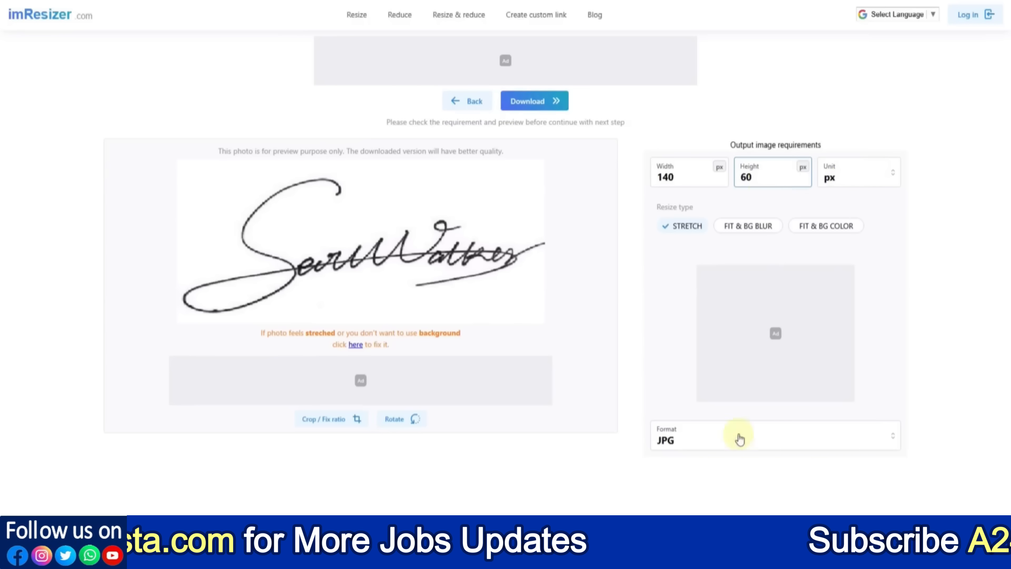
{"action": "left_click", "coordinate": [530, 106]}
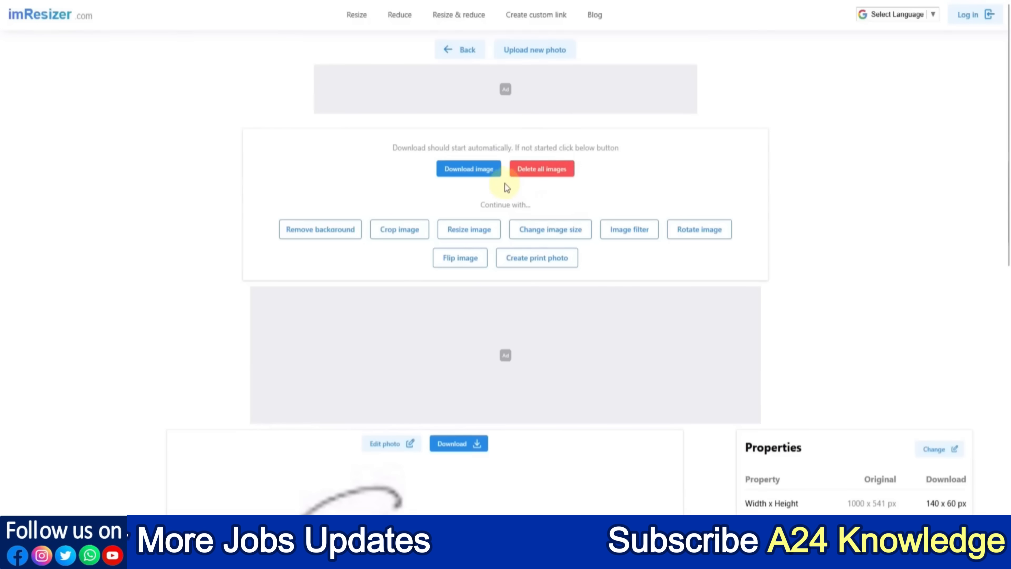
{"action": "left_click", "coordinate": [478, 178]}
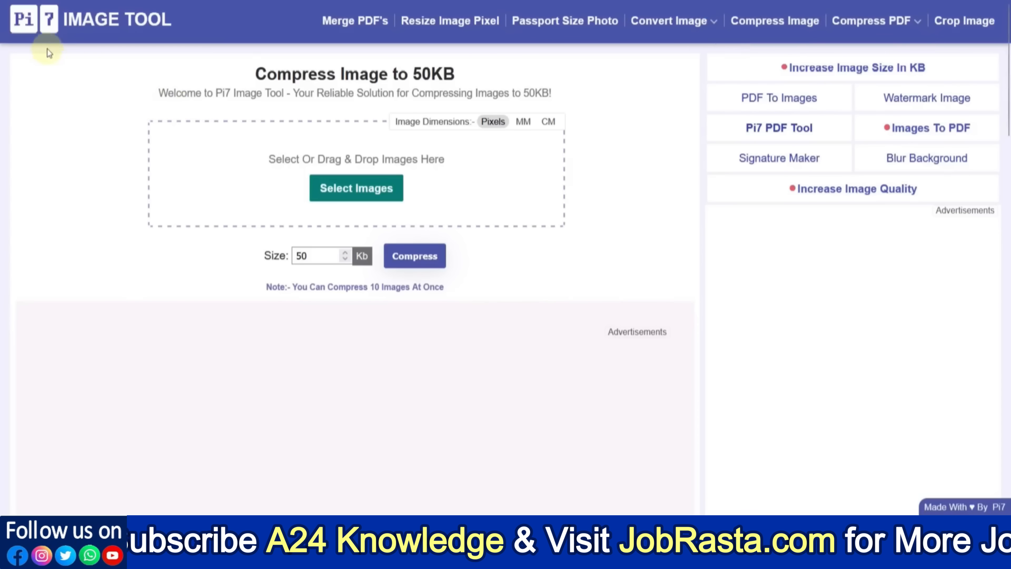
- Compress the resized signature in Pi7 with a 45 KB target and download the 43 KB result
{"action": "left_click_drag", "start_coordinate": [279, 73], "coordinate": [499, 79]}
{"action": "left_click", "coordinate": [498, 78]}
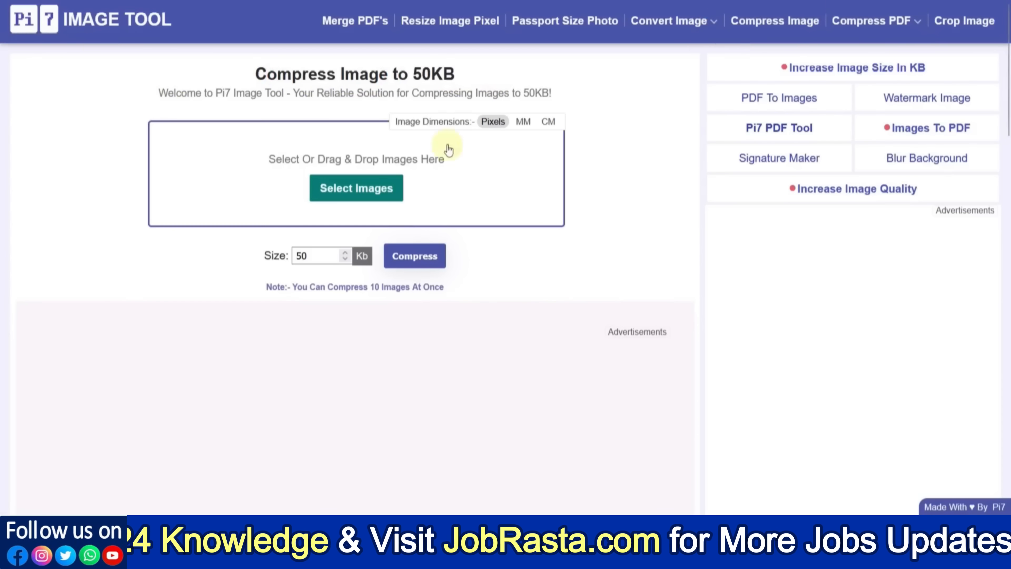
{"action": "left_click", "coordinate": [348, 195]}
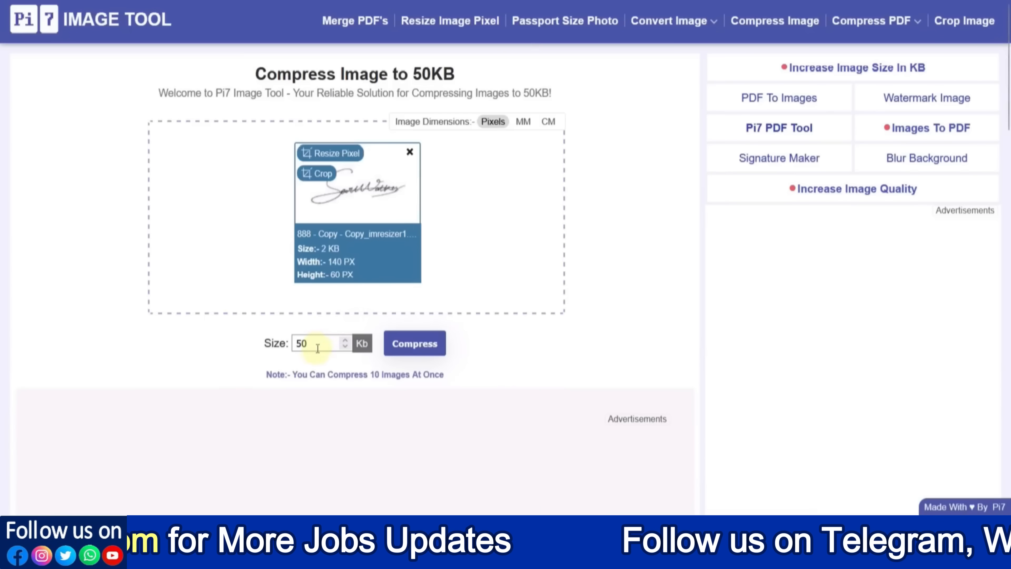
{"action": "left_click_drag", "start_coordinate": [317, 349], "coordinate": [298, 346]}
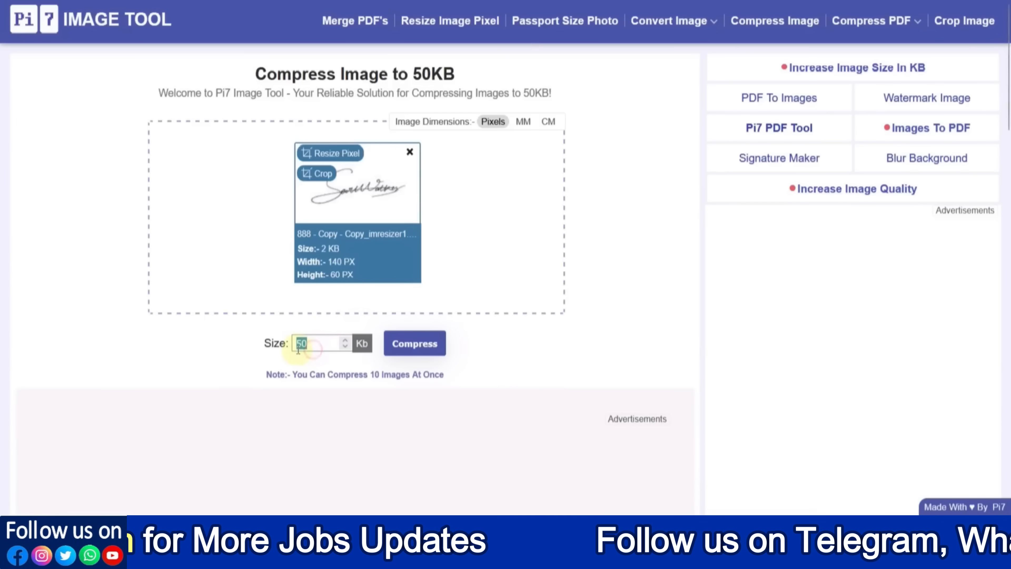
{"action": "type", "text": "45"}
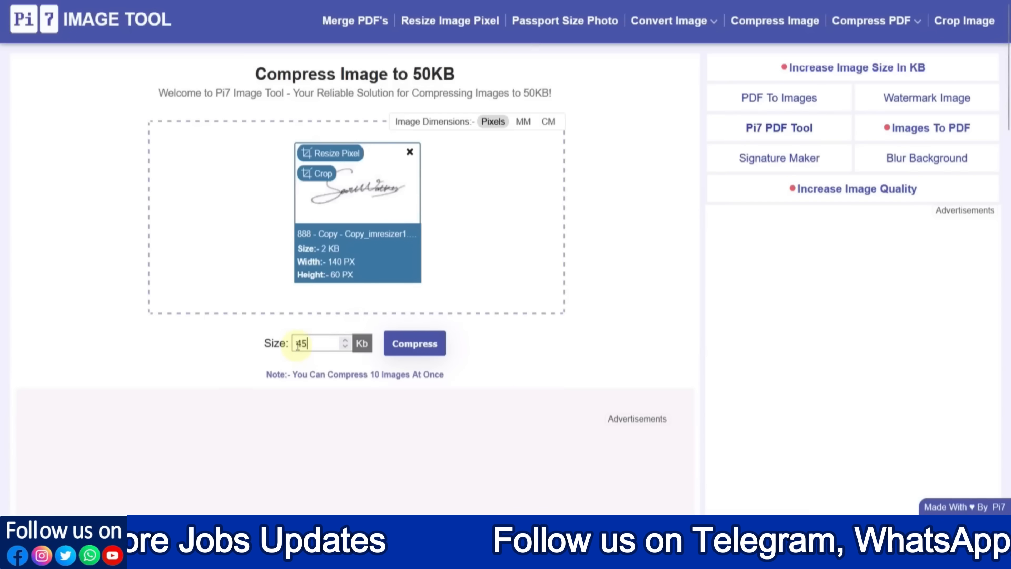
{"action": "left_click", "coordinate": [412, 350]}
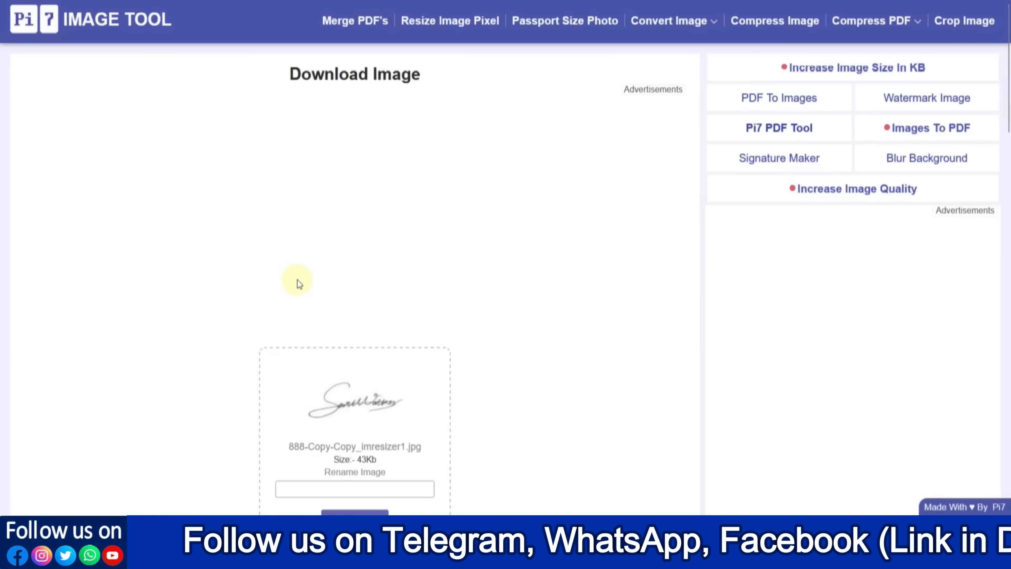
{"action": "scroll", "coordinate": [430, 387], "scroll_direction": "down", "scroll_amount": 2}
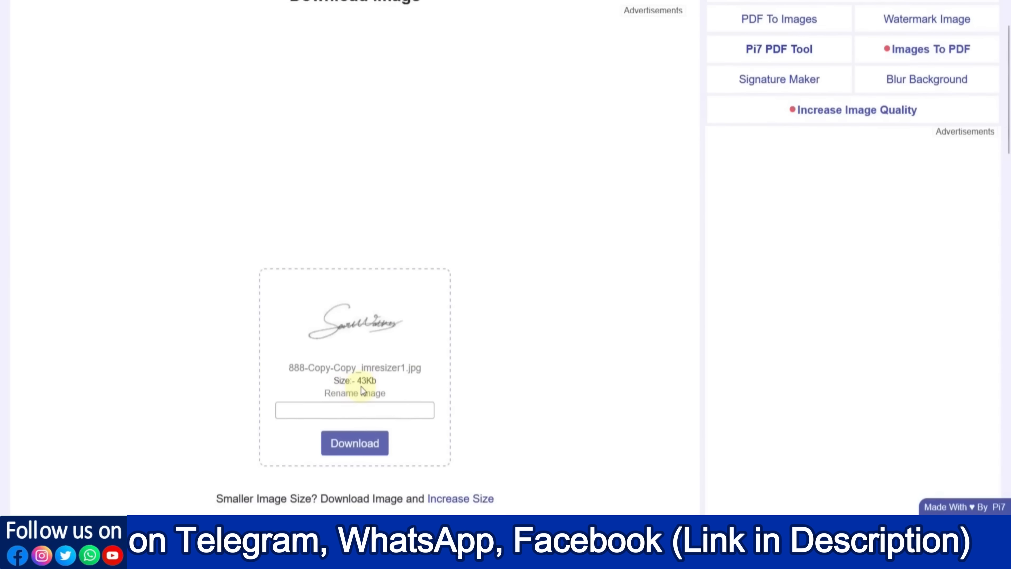
{"action": "left_click", "coordinate": [360, 442]}
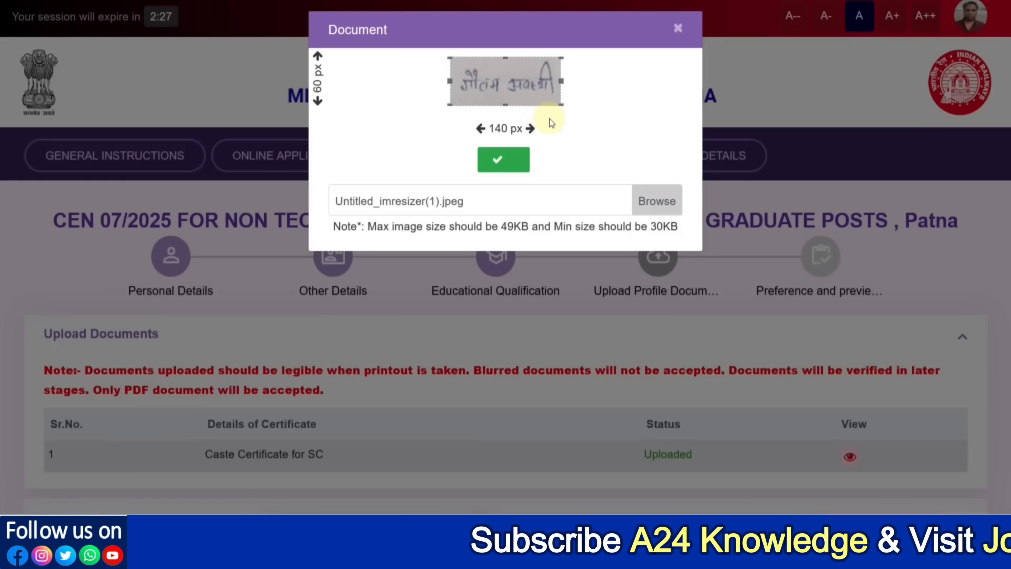
- Accept the 140 × 60 signature crop and scroll down to the photo section
{"action": "left_click", "coordinate": [511, 167]}
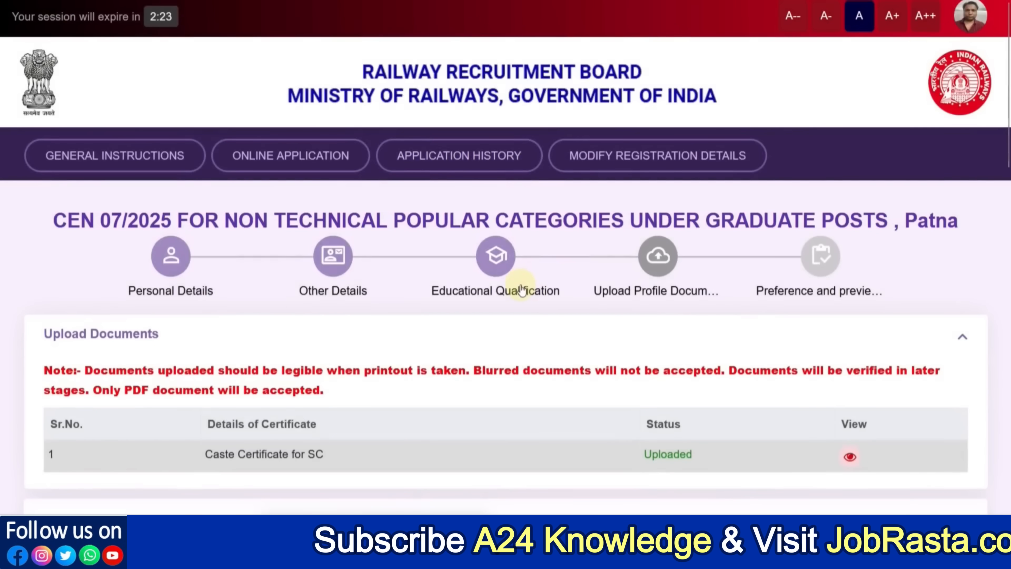
{"action": "scroll", "coordinate": [520, 286], "scroll_direction": "down", "scroll_amount": 15}
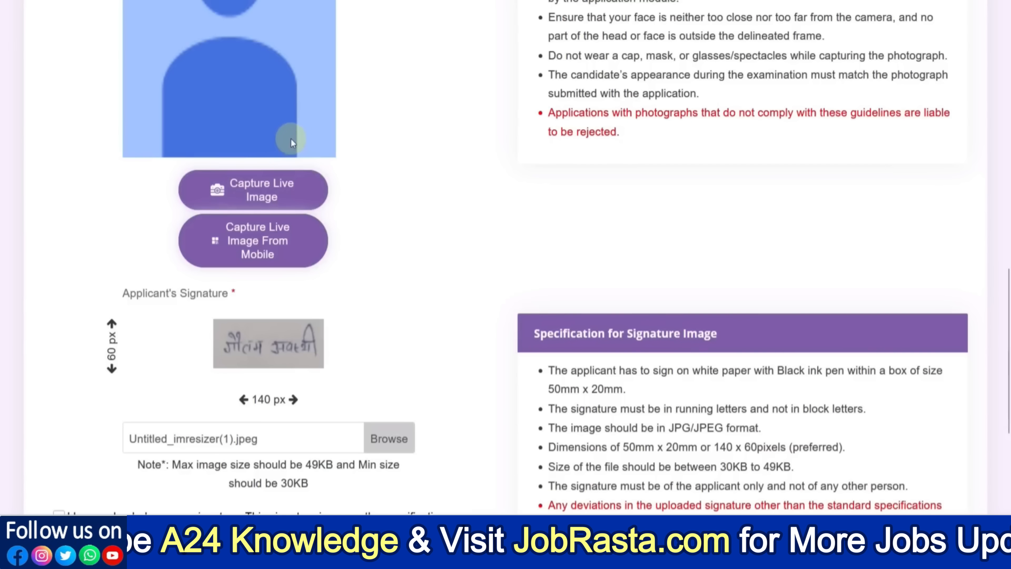
- Back out of on-computer live photo capture and capture the live image from a mobile phone instead
{"action": "left_click", "coordinate": [273, 202]}
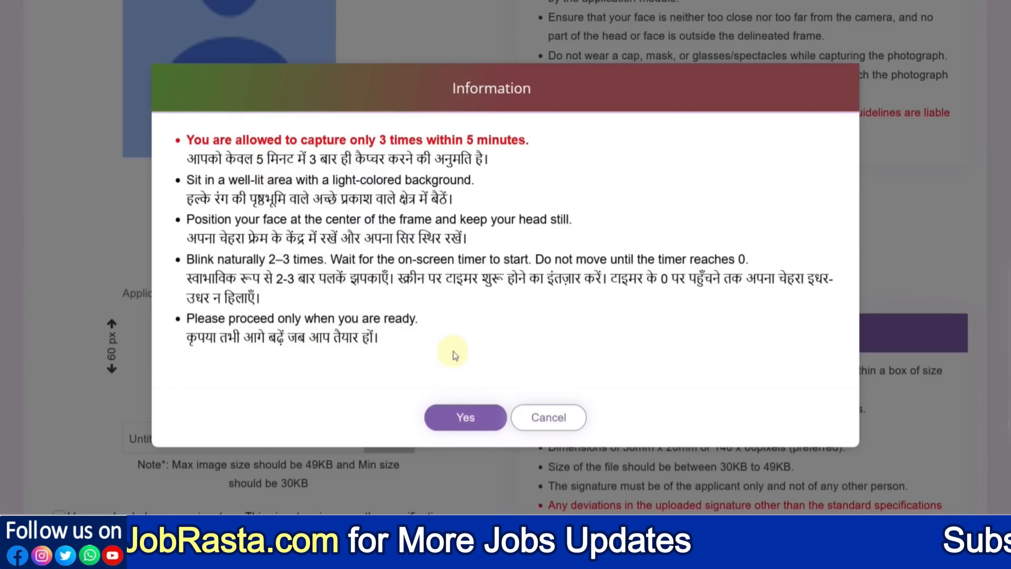
{"action": "left_click", "coordinate": [523, 416]}
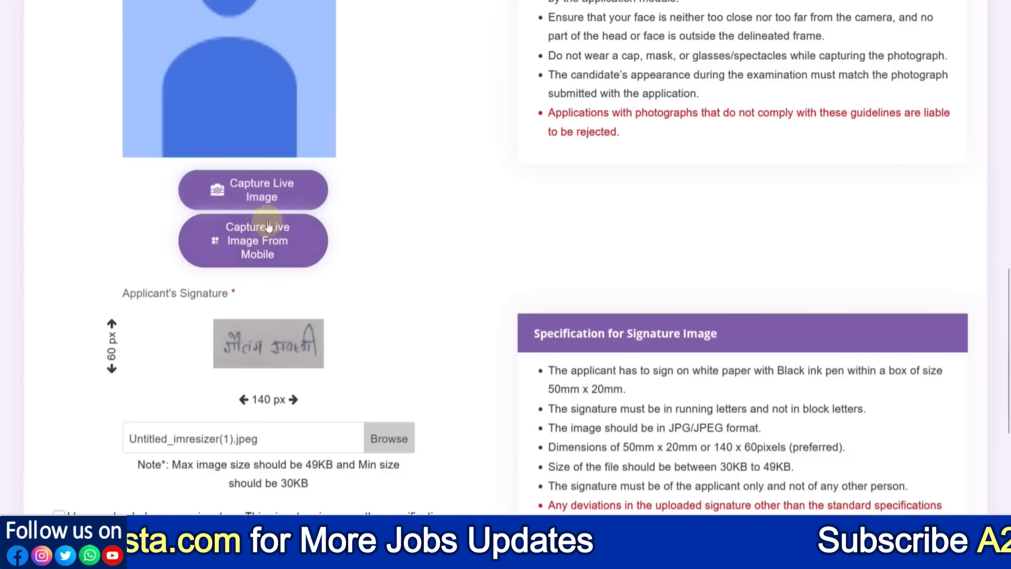
{"action": "left_click", "coordinate": [262, 253]}
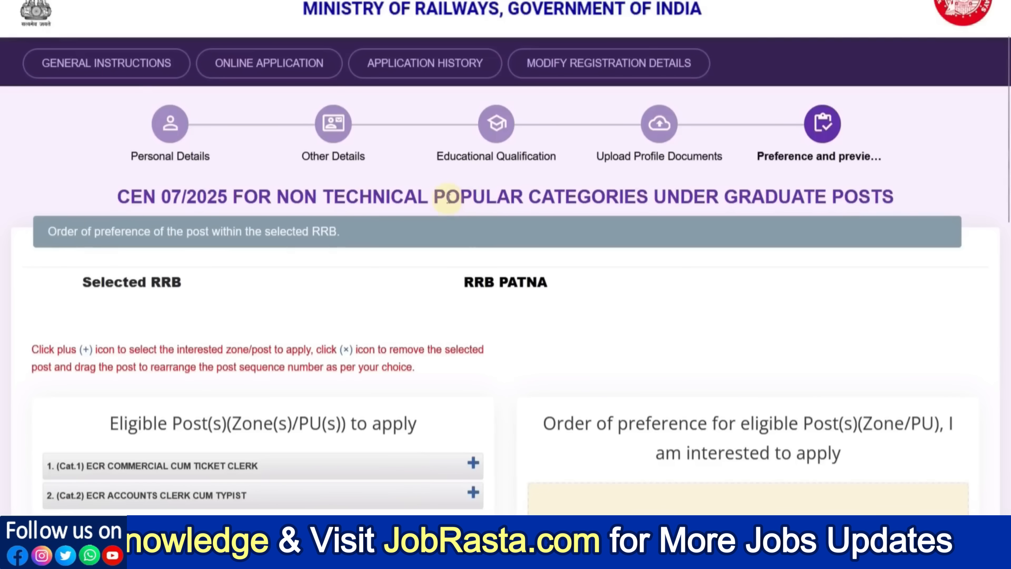
- Add ECR Commercial cum Ticket Clerk first, then ECR Accounts Clerk cum Typist, to the preference order
{"action": "scroll", "coordinate": [436, 197], "scroll_direction": "down", "scroll_amount": 4}
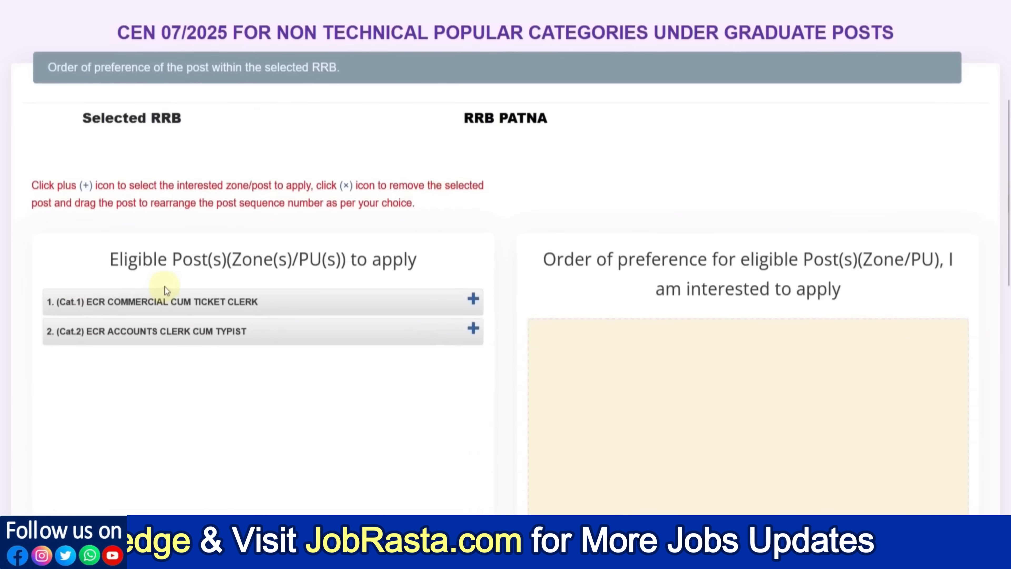
{"action": "scroll", "coordinate": [218, 284], "scroll_direction": "up", "scroll_amount": 2}
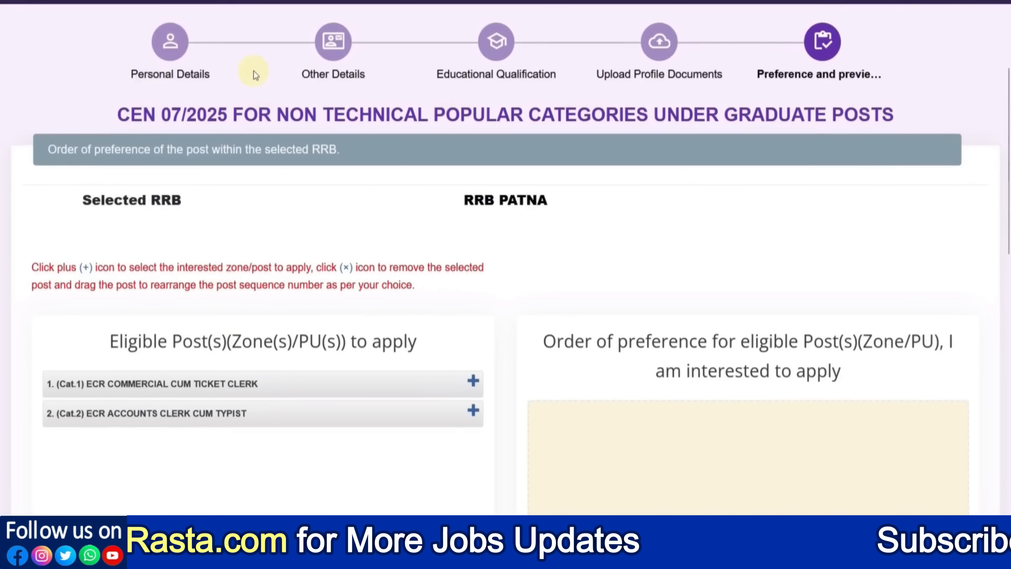
{"action": "scroll", "coordinate": [558, 127], "scroll_direction": "down", "scroll_amount": 6}
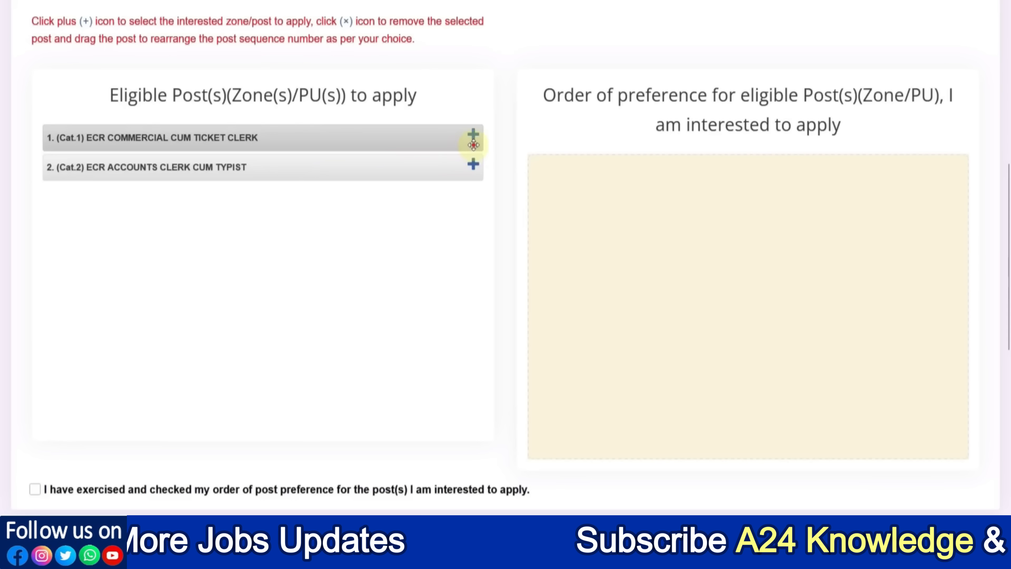
{"action": "left_click", "coordinate": [473, 135]}
{"action": "left_click", "coordinate": [473, 135]}
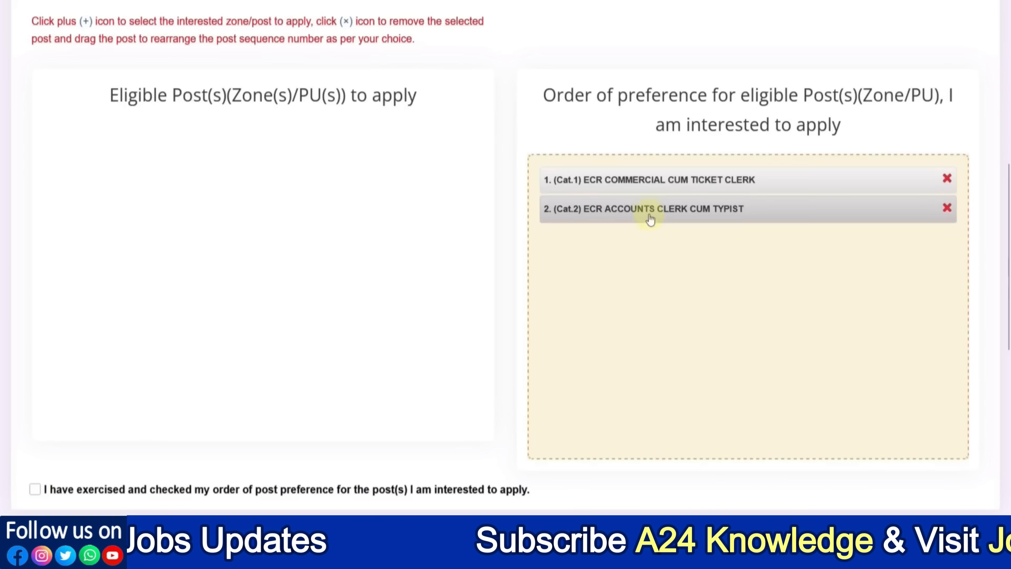
{"action": "scroll", "coordinate": [293, 261], "scroll_direction": "down", "scroll_amount": 8}
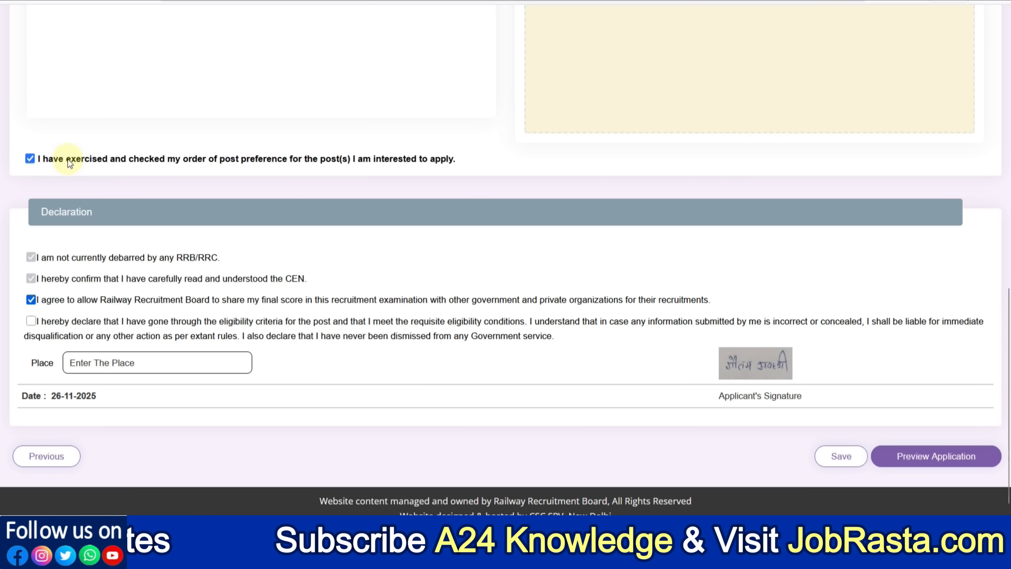
- Tick the 'I hereby declare' box, enter ALWAR as the place, and save the post preferences
{"action": "left_click", "coordinate": [31, 321]}
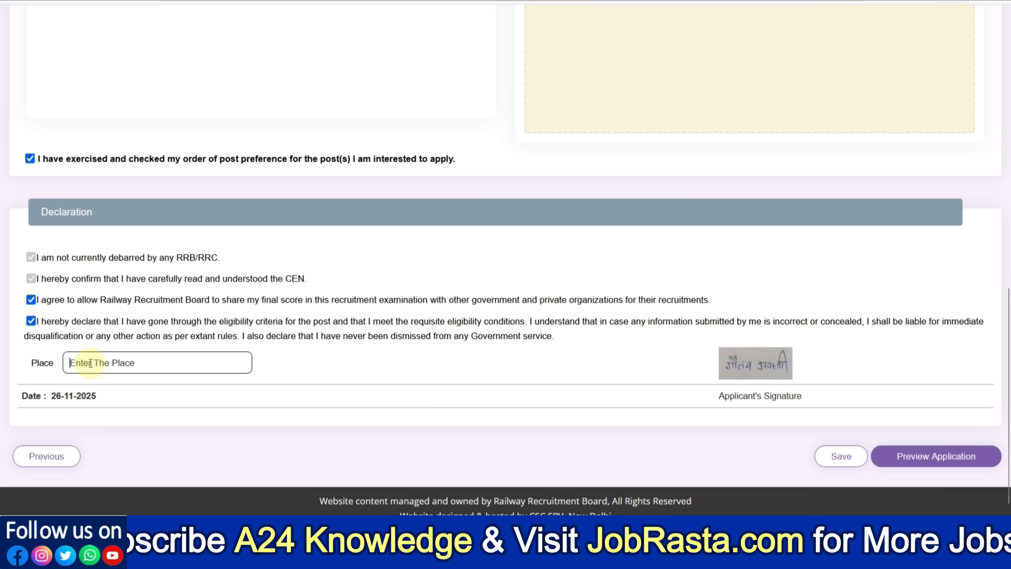
{"action": "type", "text": "A"}
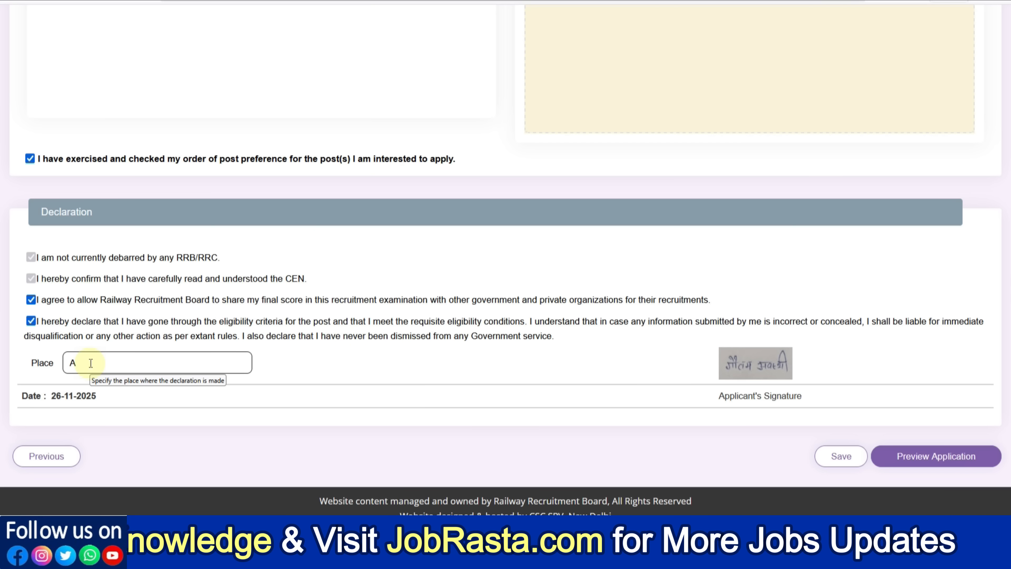
{"action": "type", "text": "LWAR"}
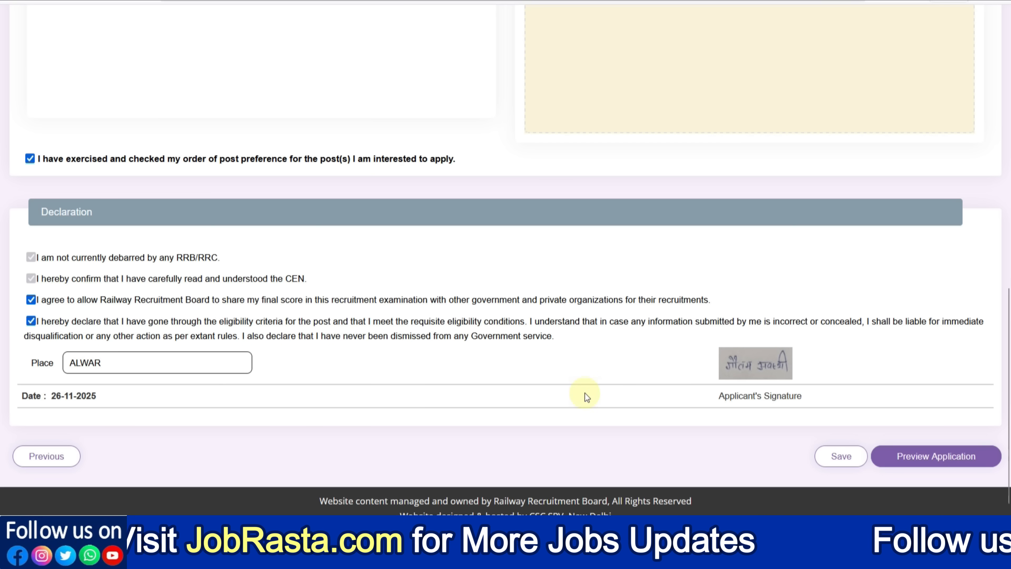
{"action": "left_click", "coordinate": [843, 458]}
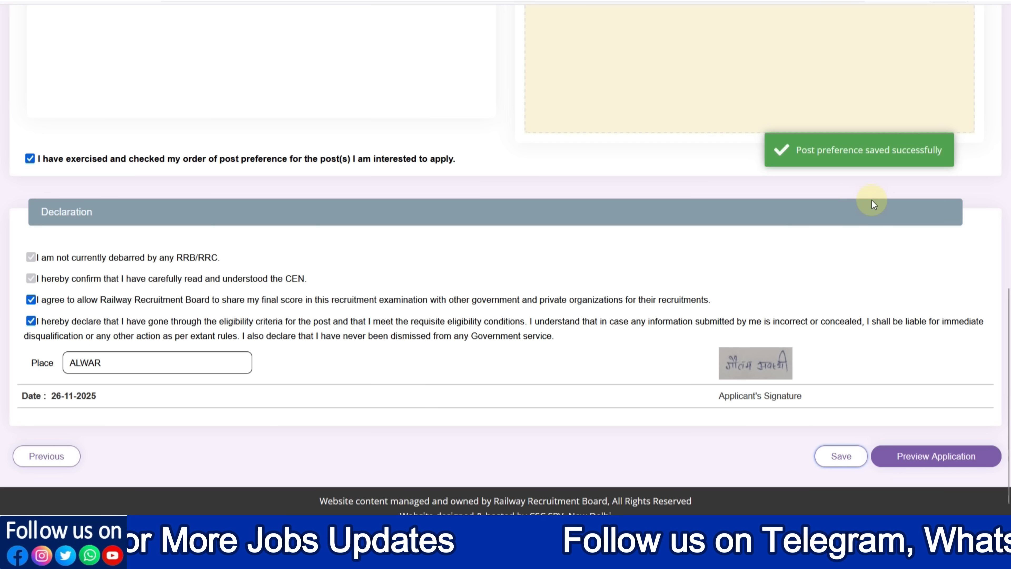
- Preview the application, confirm it was re-checked, and submit it to reach the ₹250 fee page
{"action": "left_click", "coordinate": [924, 463]}
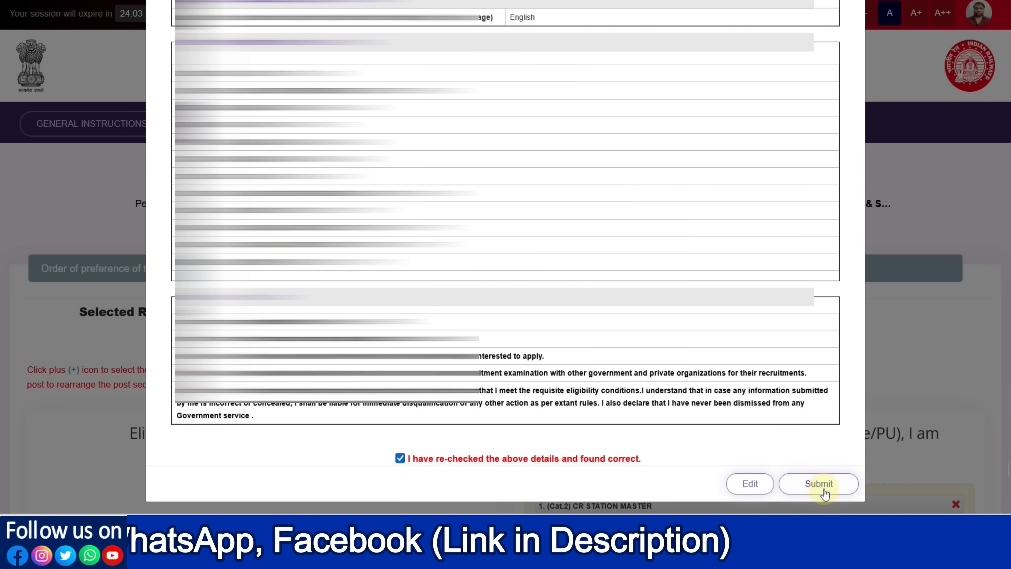
{"action": "left_click", "coordinate": [819, 484]}
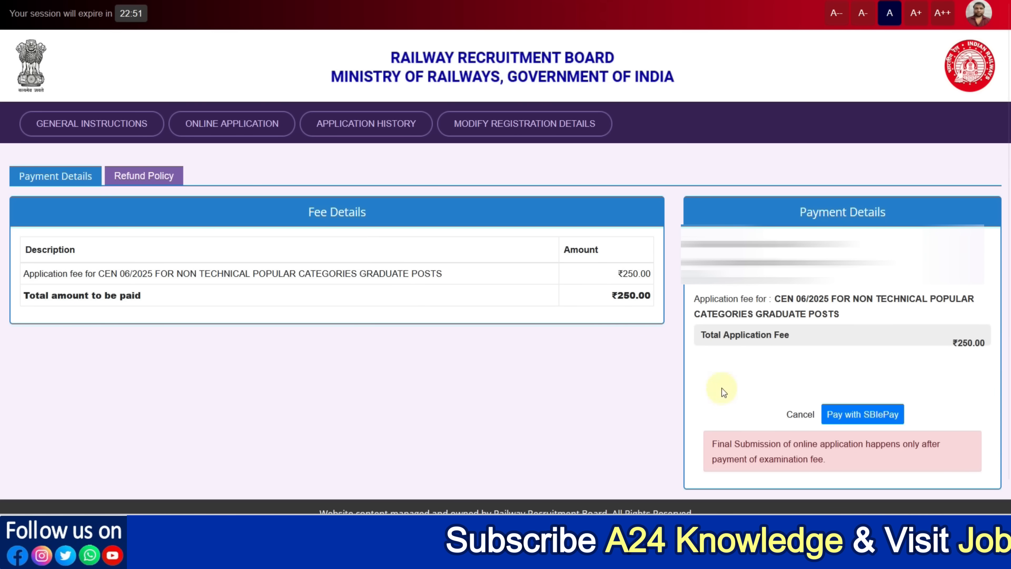
- Pay the ₹250 application fee through SBIePay using the UPI QR option
{"action": "left_click", "coordinate": [848, 415]}
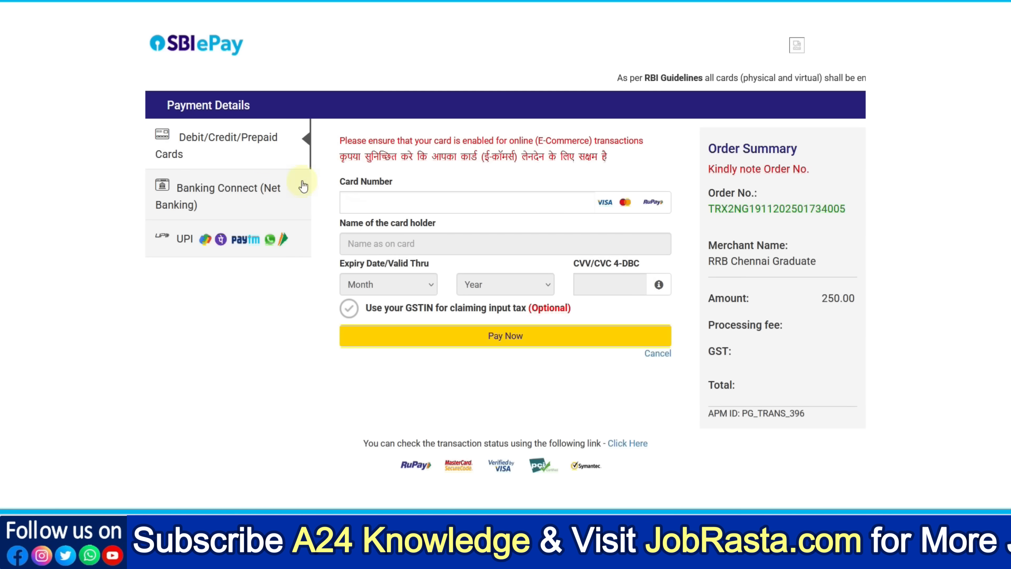
{"action": "left_click", "coordinate": [252, 237]}
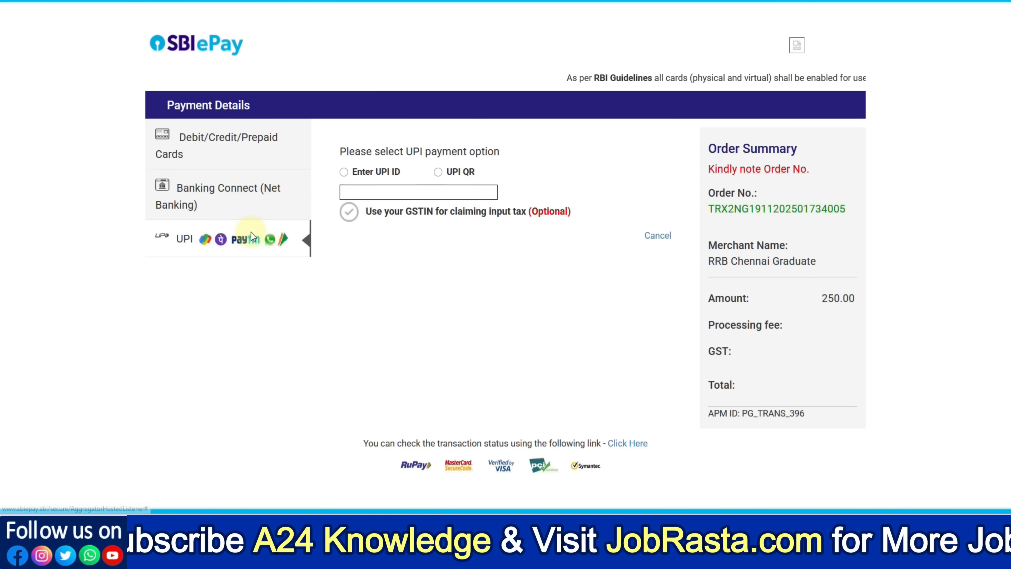
{"action": "left_click", "coordinate": [438, 172]}
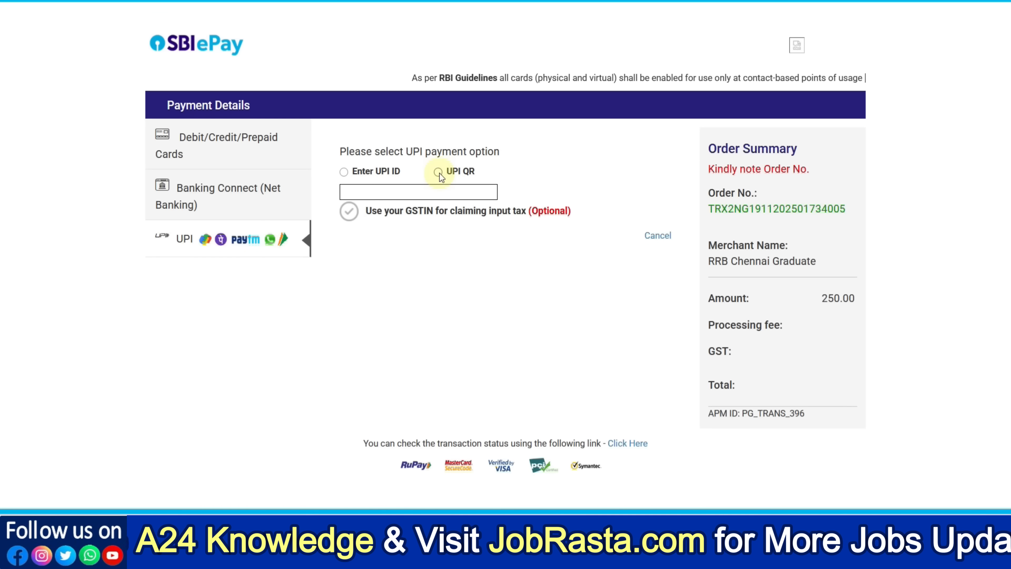
{"action": "left_click", "coordinate": [498, 249]}
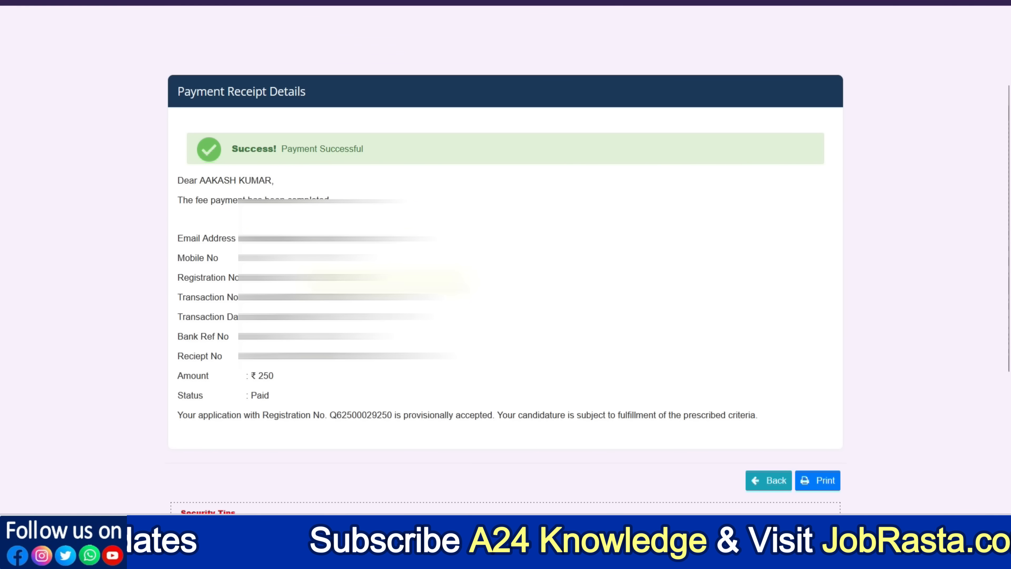
- Go back from the Payment Receipt Details page to the RRB home page
{"action": "left_click", "coordinate": [775, 483]}
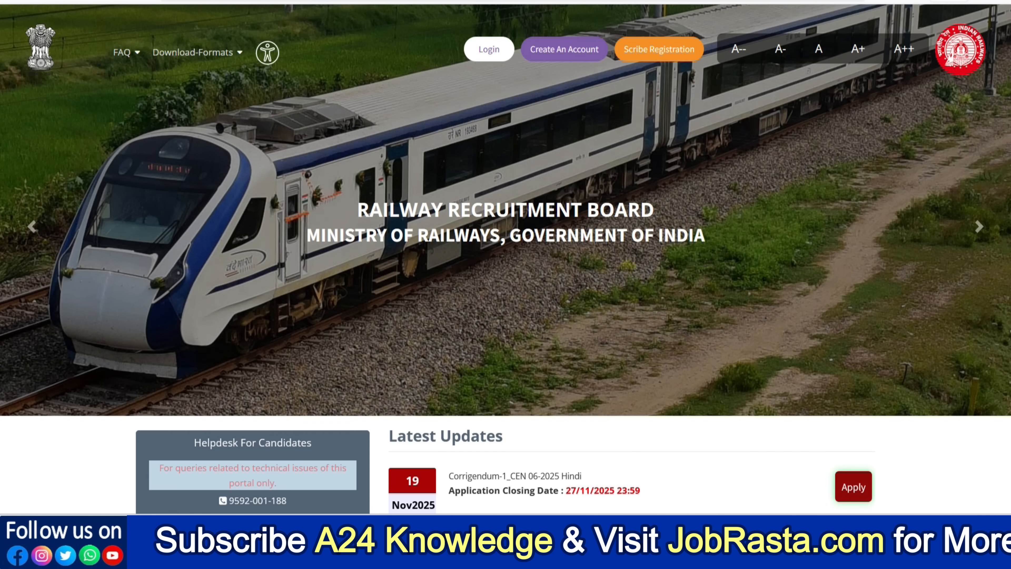
{"action": "left_click", "coordinate": [139, 54]}
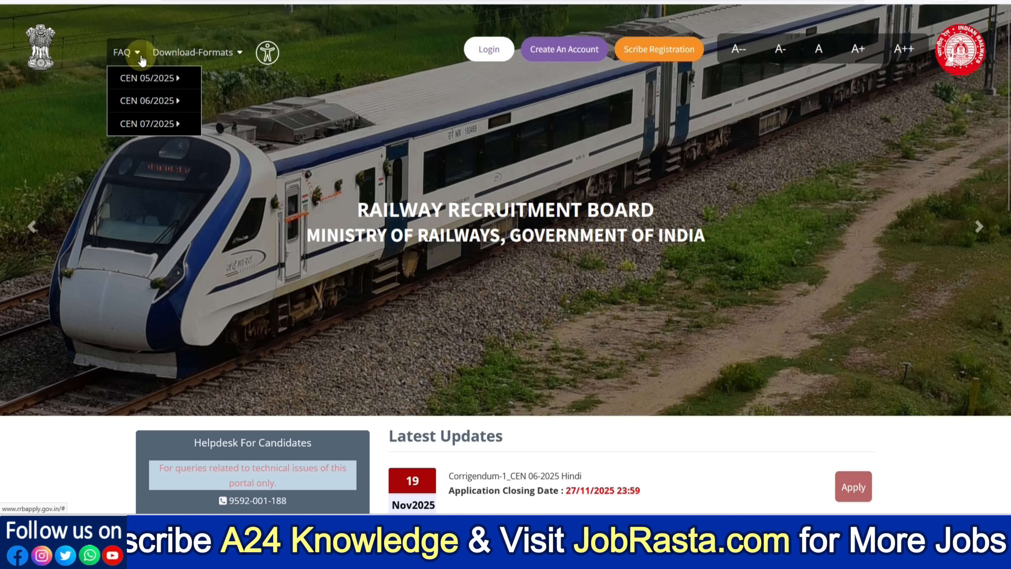
{"action": "left_click", "coordinate": [195, 52]}
{"action": "mouse_move", "coordinate": [225, 96]}
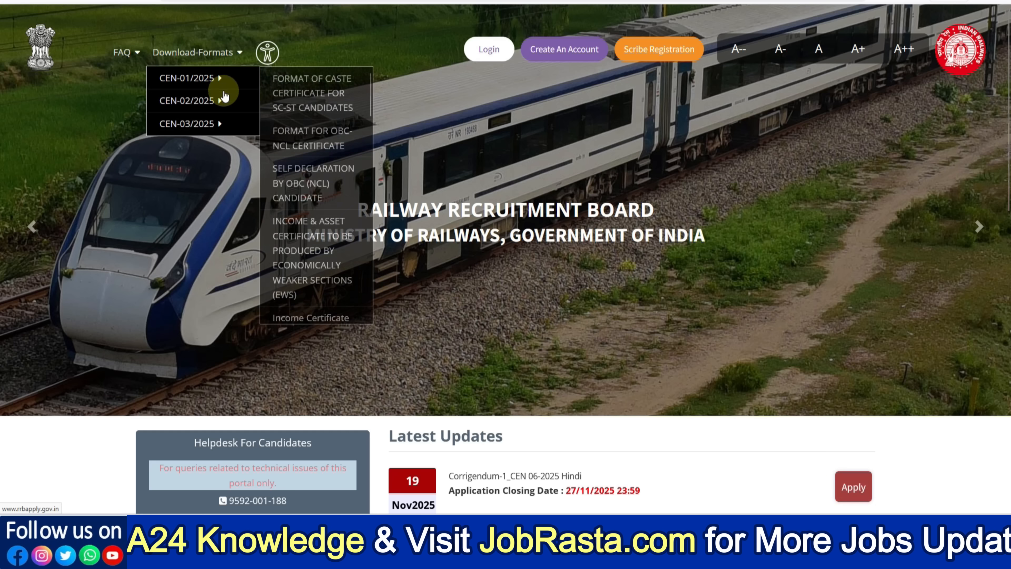
{"action": "left_click", "coordinate": [424, 126]}
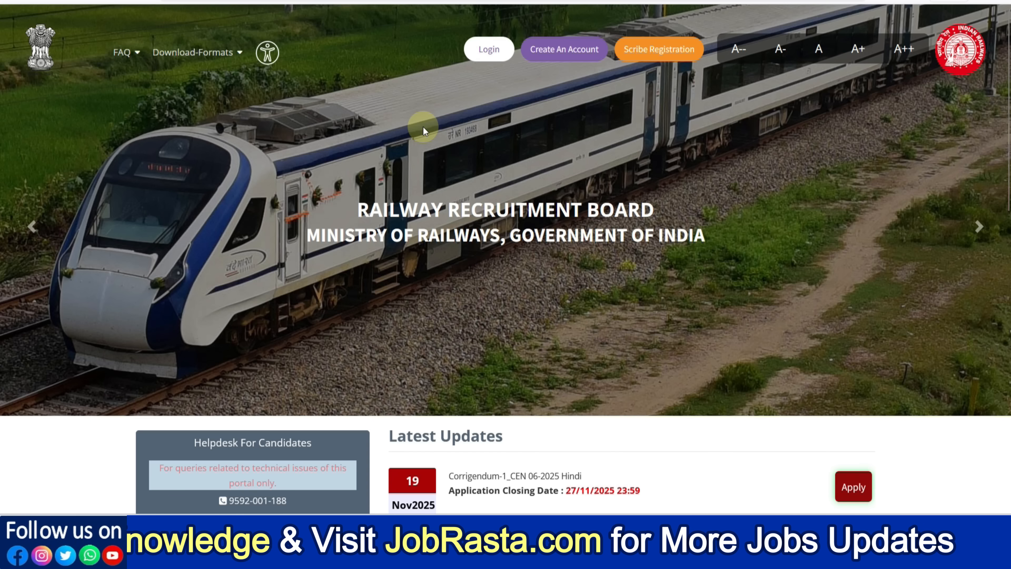